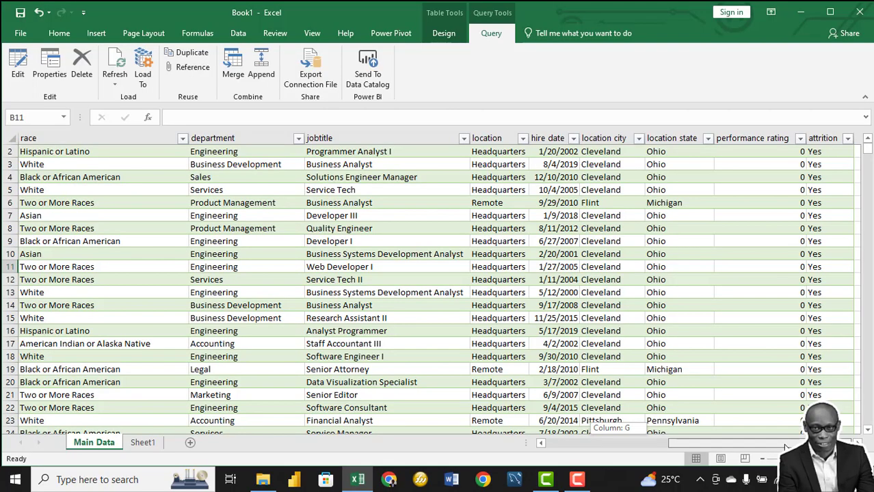
Scroll the Main Data sheet back left to the id and fullname columns.
{"action": "scroll", "coordinate": [137, 294], "scroll_direction": "left", "scroll_amount": 6}
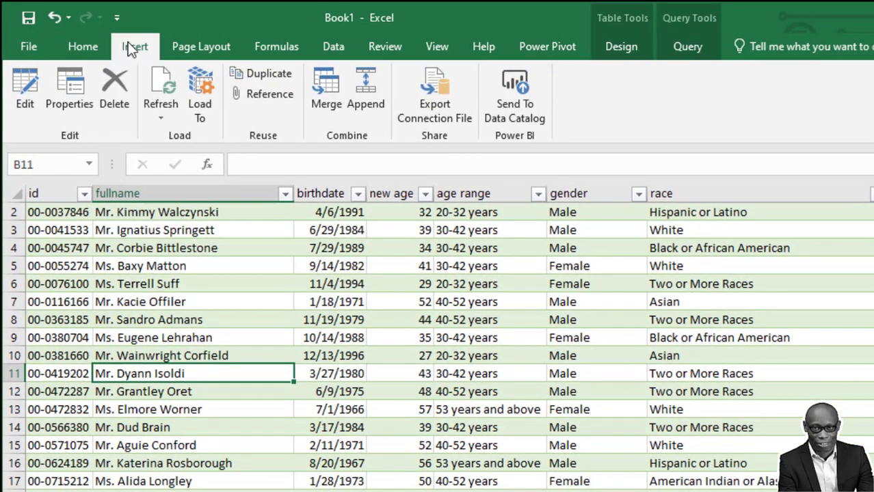
Insert a Data Model PivotTable on a new sheet that counts id, totalling 22214.
{"action": "left_click", "coordinate": [132, 48]}
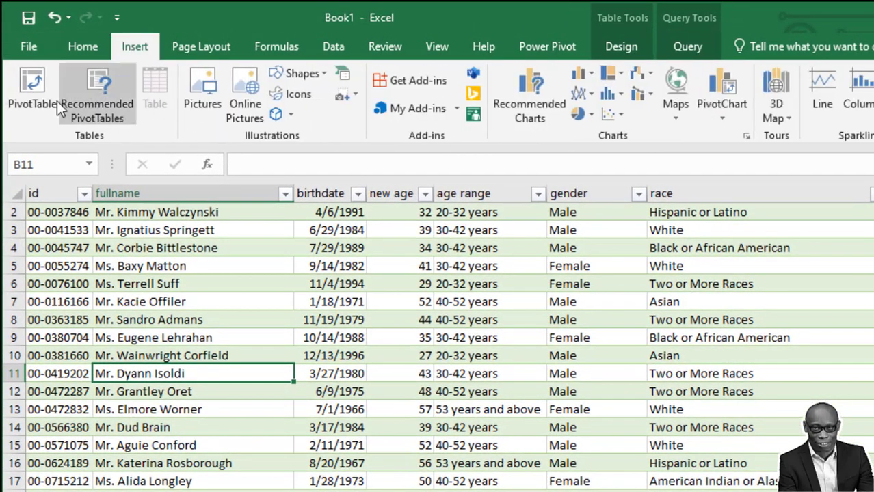
{"action": "left_click", "coordinate": [35, 89]}
{"action": "left_click", "coordinate": [552, 461]}
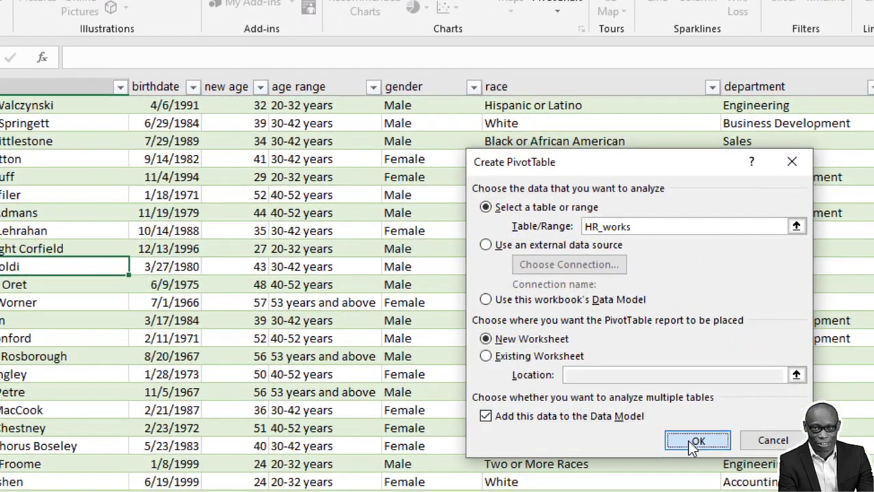
{"action": "left_click", "coordinate": [691, 441]}
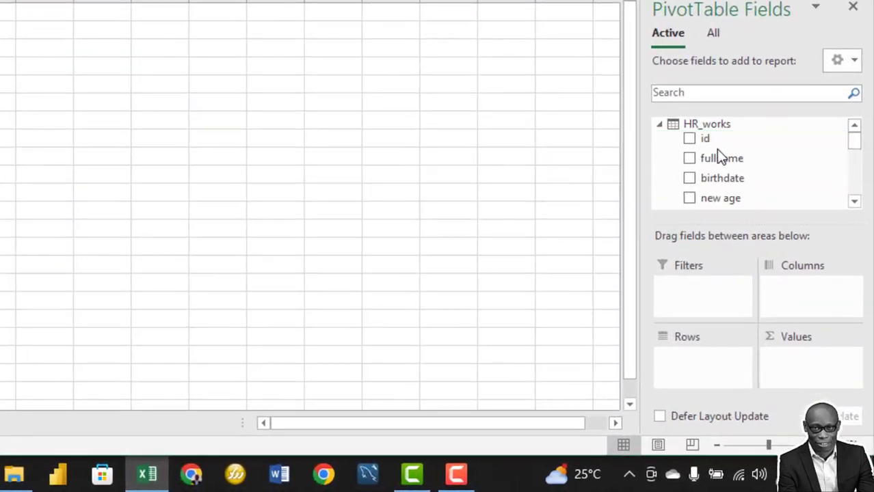
{"action": "scroll", "coordinate": [754, 251], "scroll_direction": "down", "scroll_amount": 2}
{"action": "scroll", "coordinate": [718, 154], "scroll_direction": "down", "scroll_amount": 2}
{"action": "scroll", "coordinate": [732, 188], "scroll_direction": "up", "scroll_amount": 4}
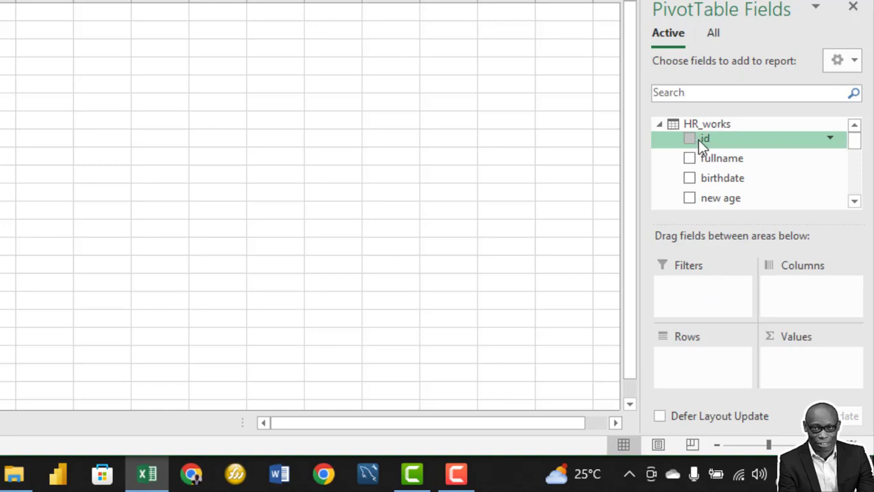
{"action": "left_click_drag", "start_coordinate": [697, 139], "coordinate": [795, 378]}
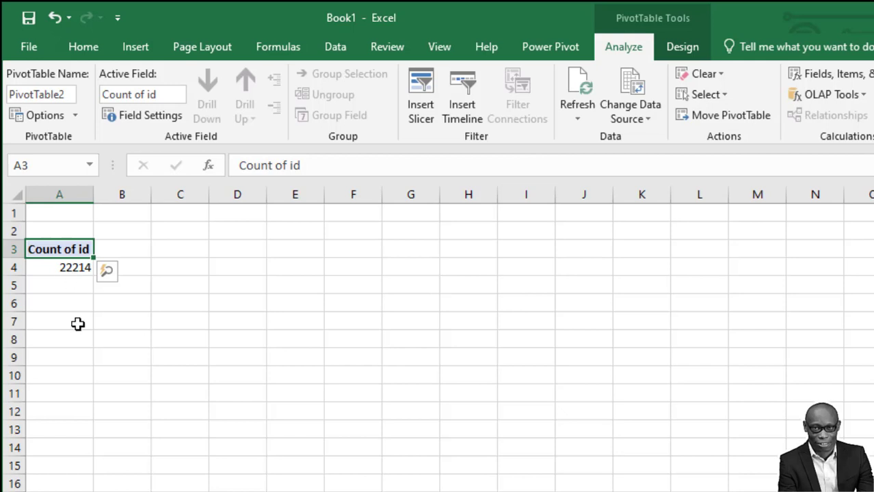
Enter =A4 in cell A7 to reference the pivot's employee count.
{"action": "left_click", "coordinate": [78, 322]}
{"action": "left_click", "coordinate": [88, 272]}
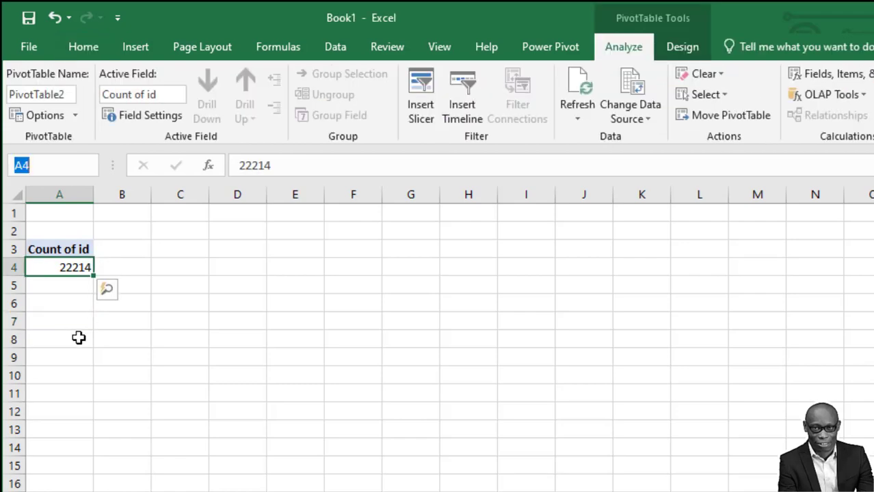
{"action": "left_click", "coordinate": [81, 322]}
{"action": "type", "text": "="}
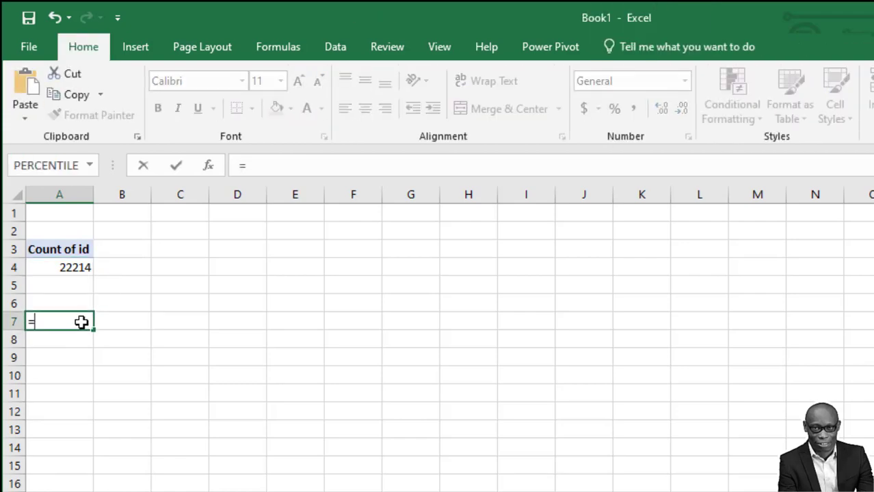
{"action": "type", "text": "a4"}
{"action": "key", "text": "Return"}
Format A7 as Number with a thousands separator and 0 decimals, showing 22,214.
{"action": "right_click", "coordinate": [77, 327]}
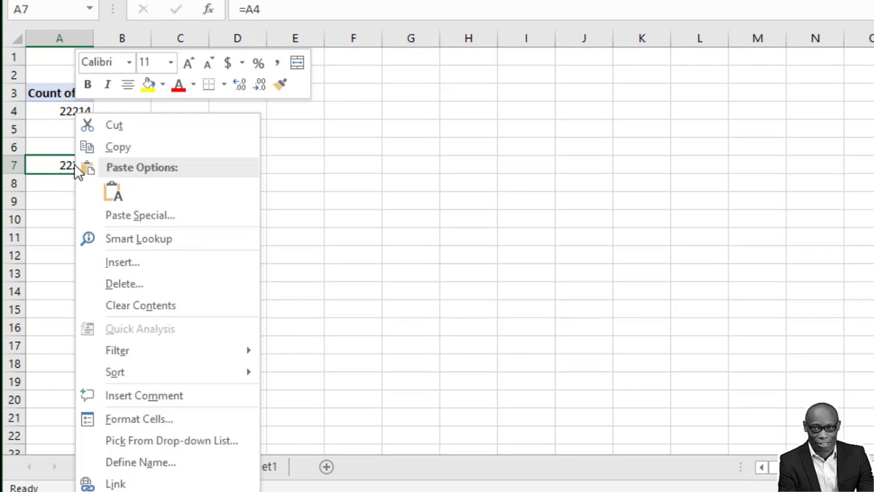
{"action": "left_click", "coordinate": [174, 420]}
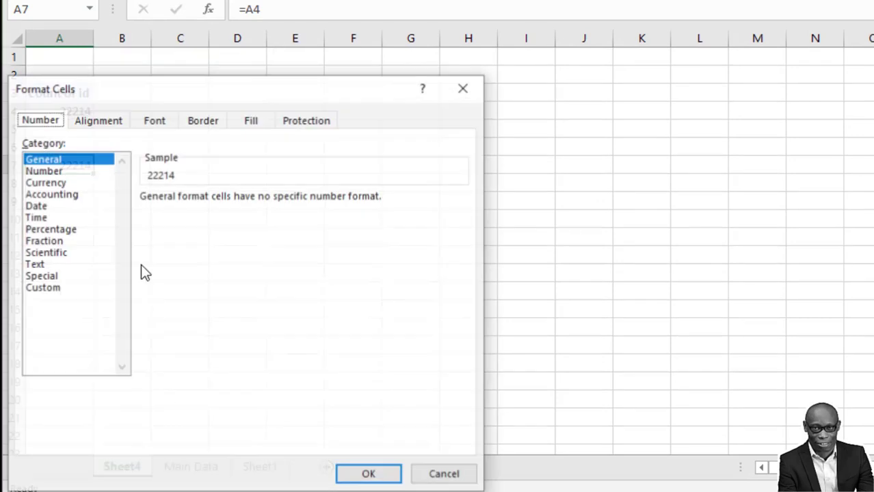
{"action": "left_click", "coordinate": [42, 171]}
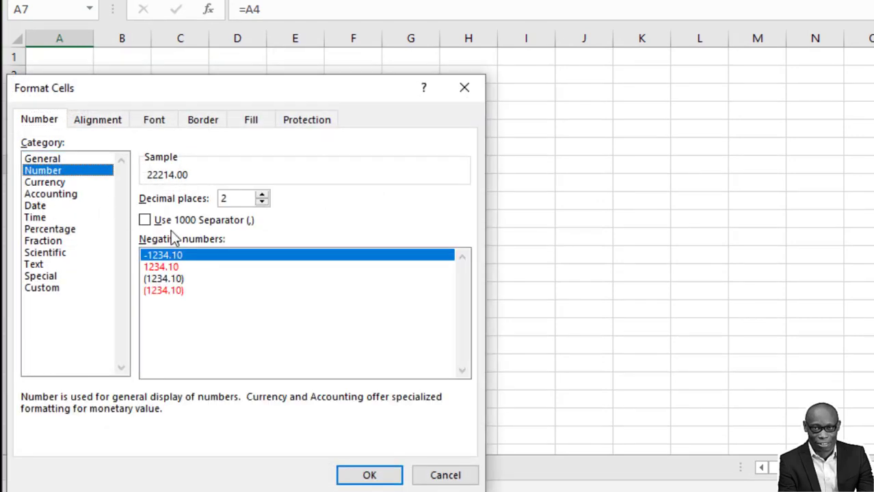
{"action": "left_click", "coordinate": [145, 221]}
{"action": "left_click", "coordinate": [262, 202]}
{"action": "left_click", "coordinate": [262, 202]}
{"action": "left_click", "coordinate": [370, 477]}
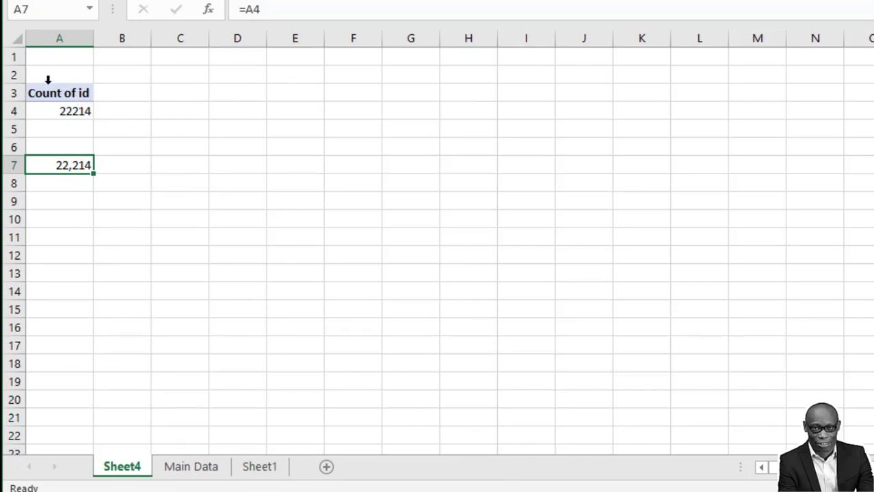
Copy the count pivot from A3:A4 to E3 and autofit column E.
{"action": "left_click_drag", "start_coordinate": [61, 96], "coordinate": [65, 111]}
{"action": "key", "text": "ctrl+c"}
{"action": "left_click", "coordinate": [279, 94]}
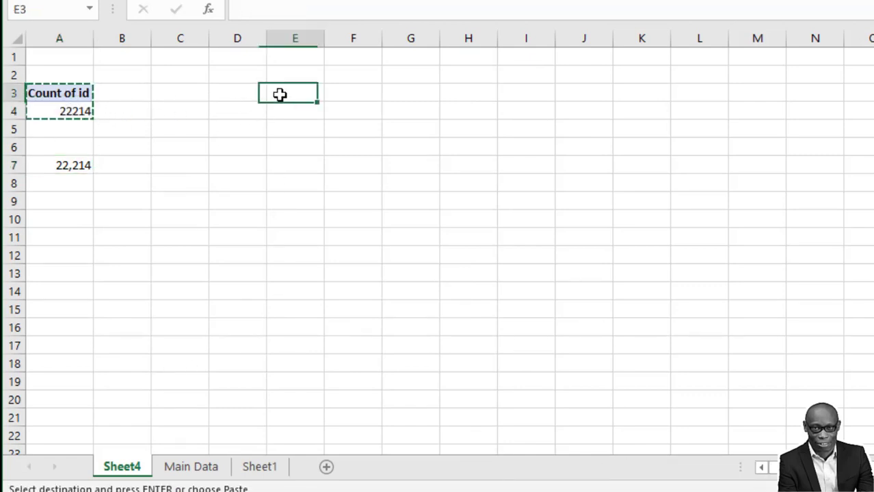
{"action": "key", "text": "ctrl+v"}
{"action": "double_click", "coordinate": [325, 37]}
Add attrition to the copied pivot's Rows, splitting the count into No 15364 and Yes 6850.
{"action": "left_click", "coordinate": [298, 112]}
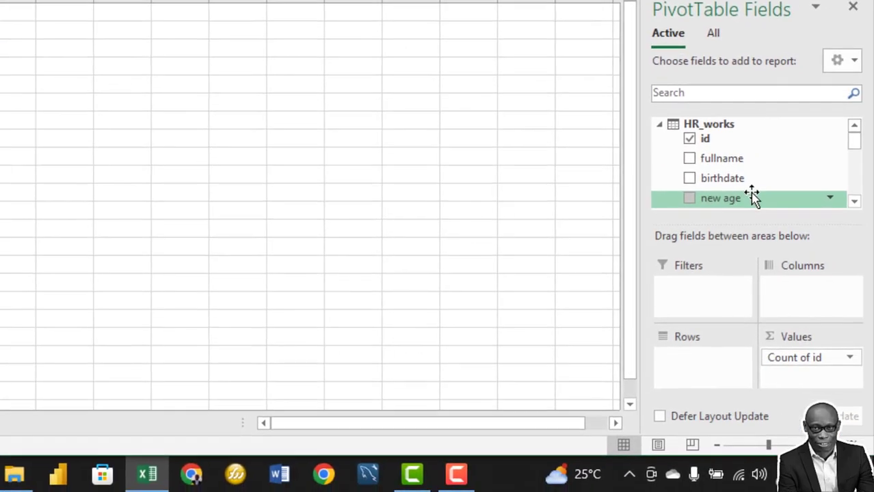
{"action": "scroll", "coordinate": [861, 205], "scroll_direction": "down", "scroll_amount": 5}
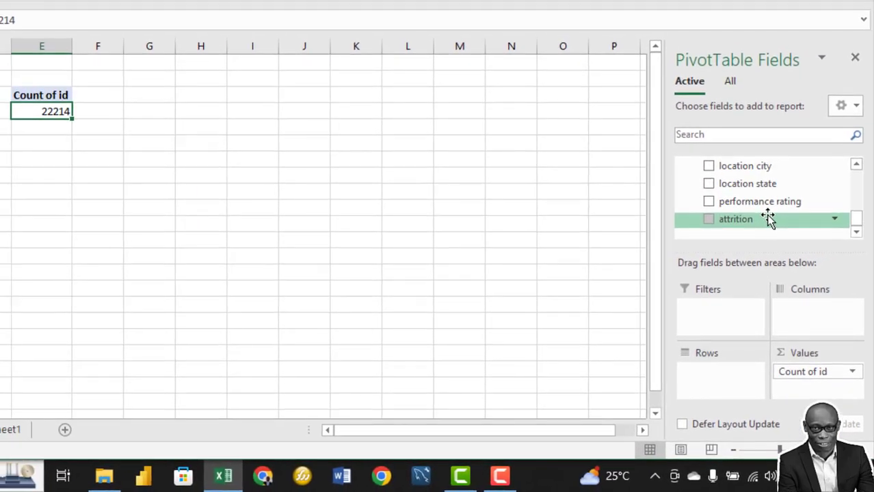
{"action": "left_click_drag", "start_coordinate": [750, 217], "coordinate": [724, 387]}
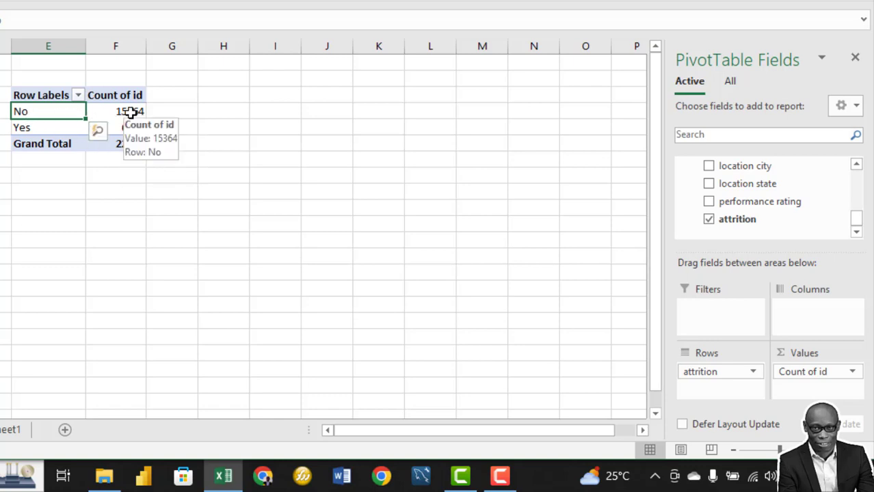
Set the attrition pivot's count values to Number format with thousands separator and 0 decimals.
{"action": "mouse_move", "coordinate": [130, 129]}
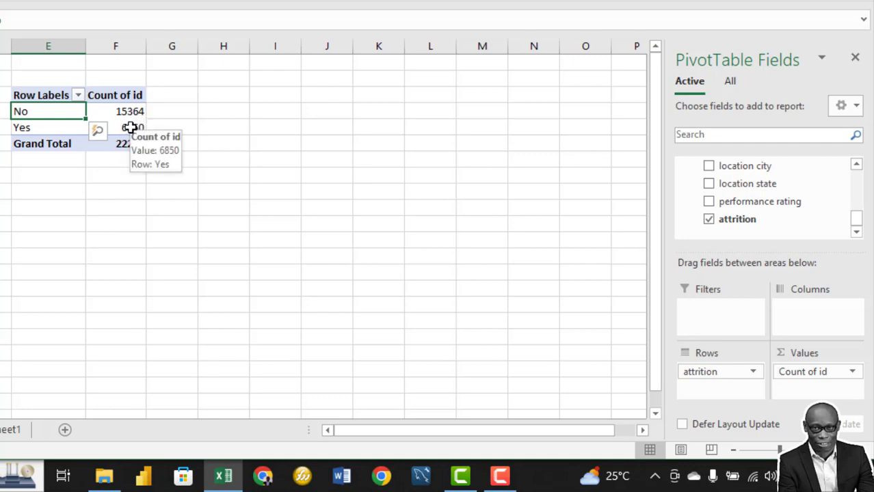
{"action": "right_click", "coordinate": [124, 112]}
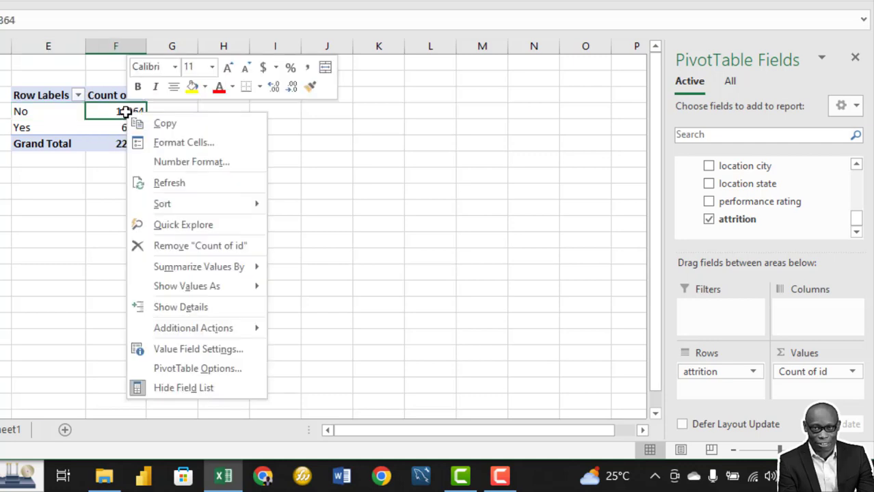
{"action": "left_click", "coordinate": [189, 162]}
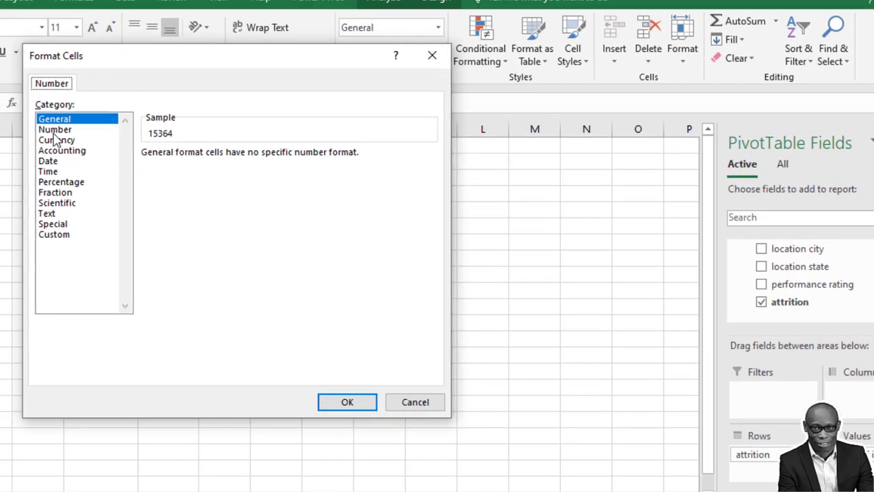
{"action": "left_click", "coordinate": [55, 130]}
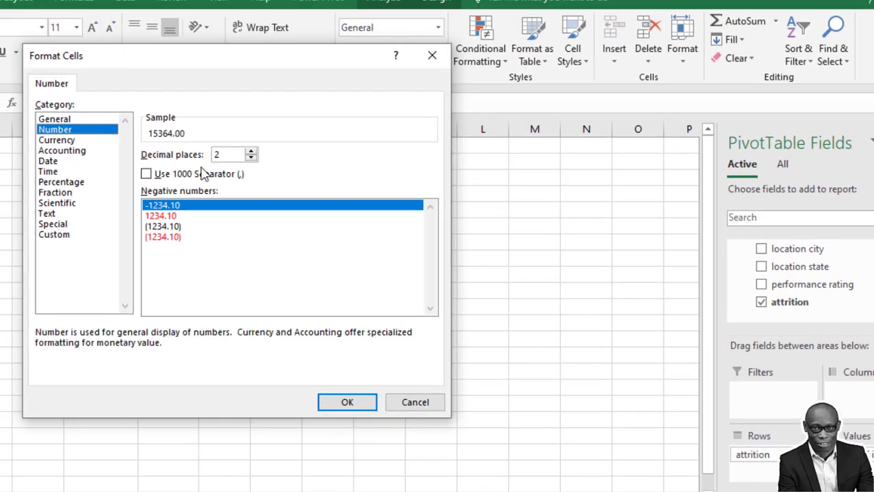
{"action": "left_click", "coordinate": [146, 174]}
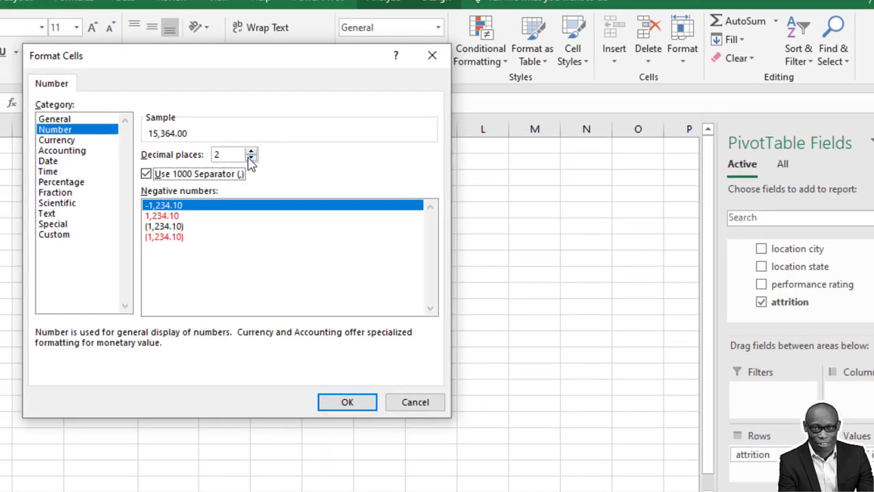
{"action": "left_click", "coordinate": [251, 158]}
{"action": "left_click", "coordinate": [251, 158]}
Apply the count format, then enter =F4 in H4 and fill it down to H5.
{"action": "left_click", "coordinate": [332, 409]}
{"action": "left_click", "coordinate": [288, 194]}
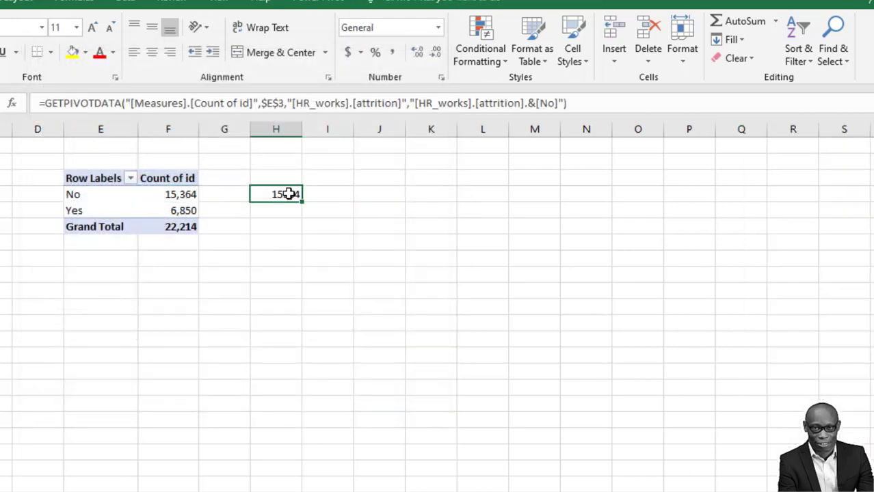
{"action": "type", "text": "="}
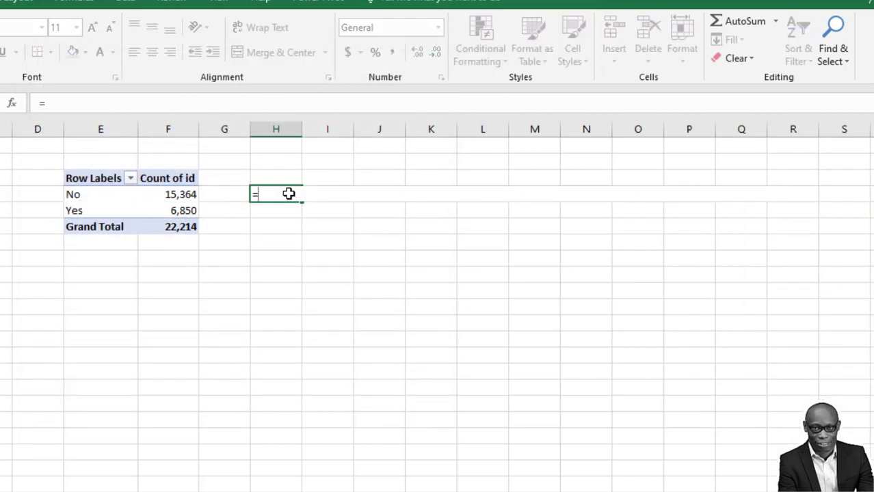
{"action": "type", "text": "f4"}
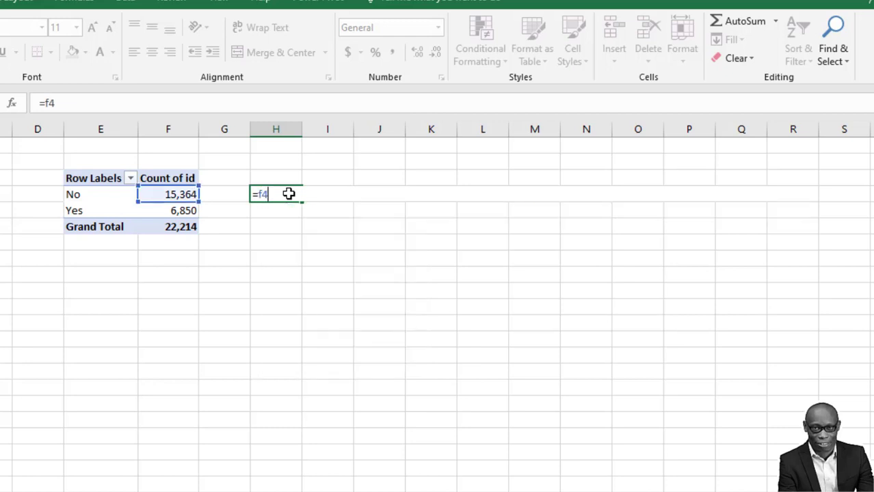
{"action": "key", "text": "Return"}
{"action": "left_click", "coordinate": [301, 197]}
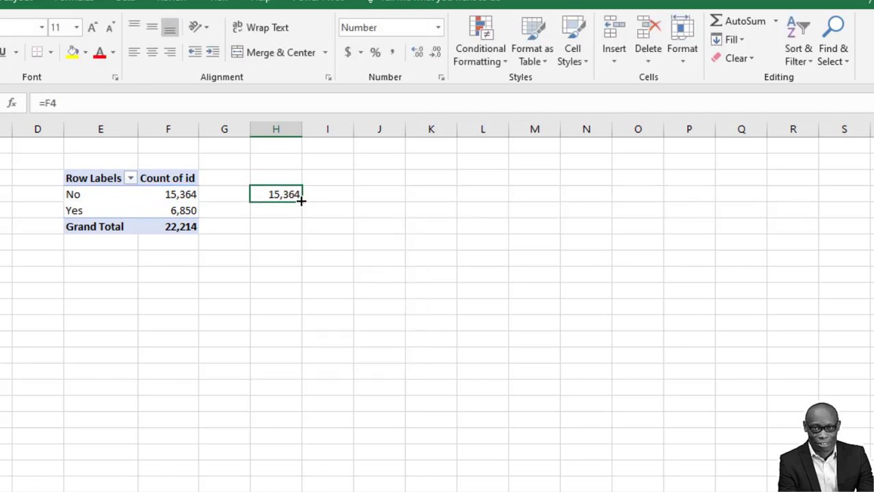
{"action": "left_click_drag", "start_coordinate": [301, 199], "coordinate": [299, 218]}
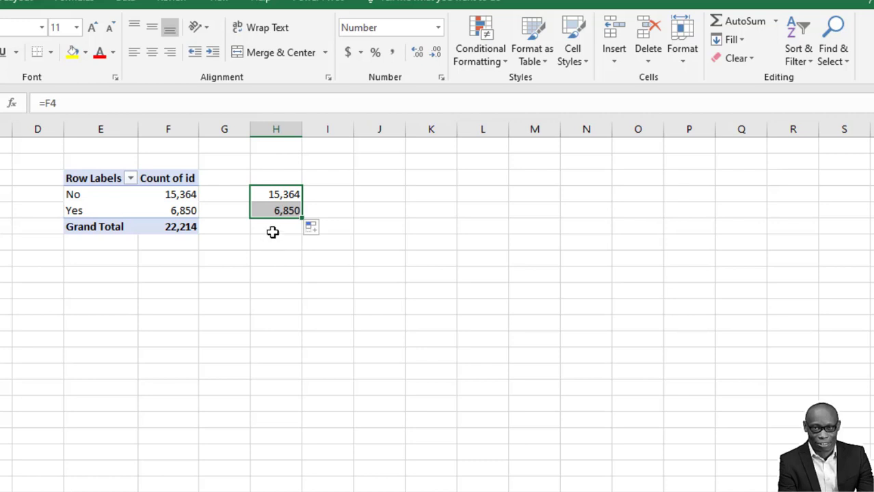
Total H4:H5 in H6 with =SUM(H4:H5), giving 22,214.
{"action": "left_click", "coordinate": [273, 229]}
{"action": "type", "text": "=sum("}
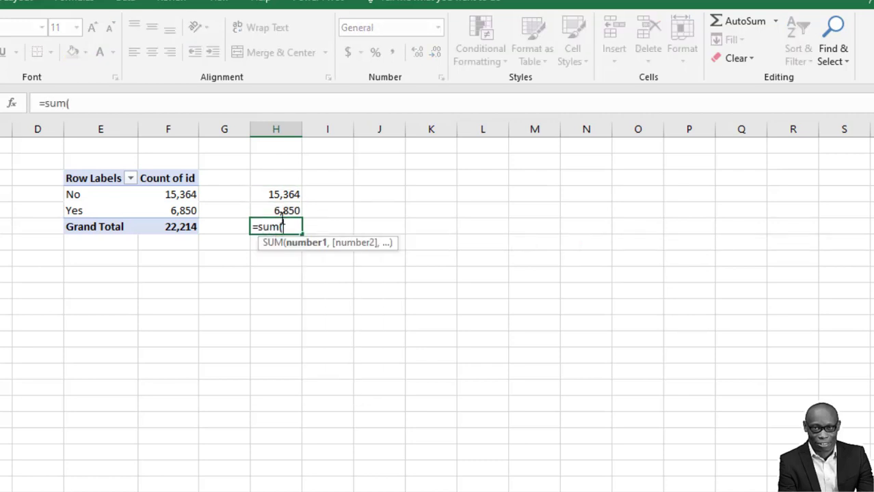
{"action": "left_click_drag", "start_coordinate": [285, 194], "coordinate": [283, 211]}
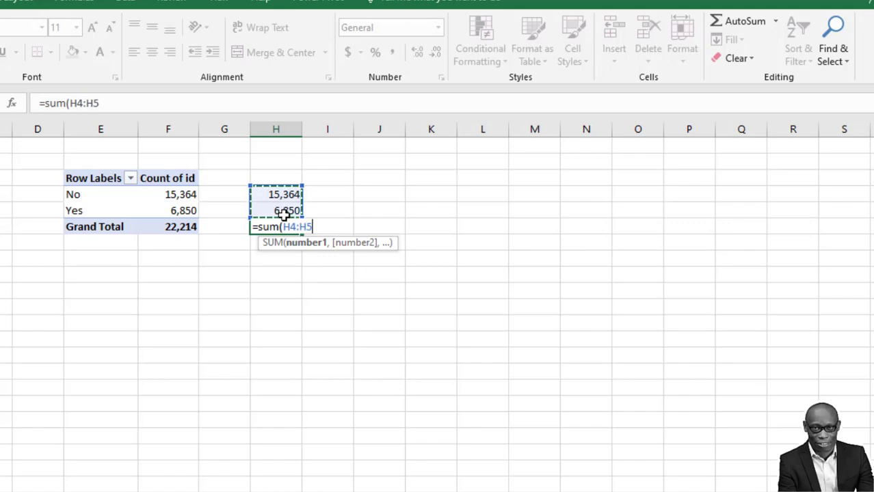
{"action": "type", "text": ")"}
{"action": "key", "text": "Return"}
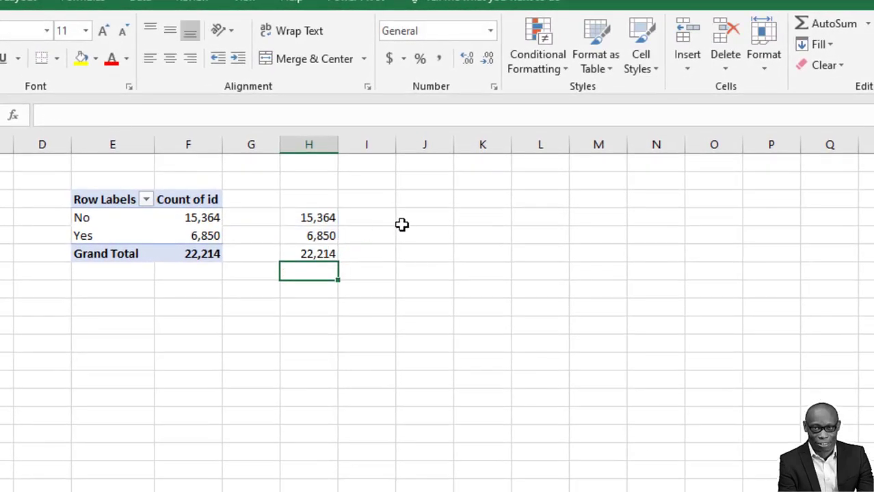
Enter =H4/$H$6 in I4 and fill it down to I5 for each attrition share.
{"action": "left_click", "coordinate": [359, 215]}
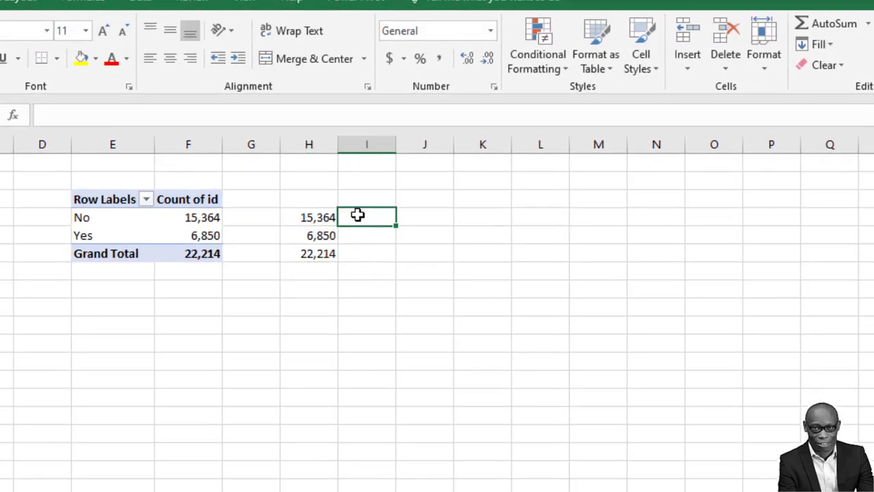
{"action": "type", "text": "="}
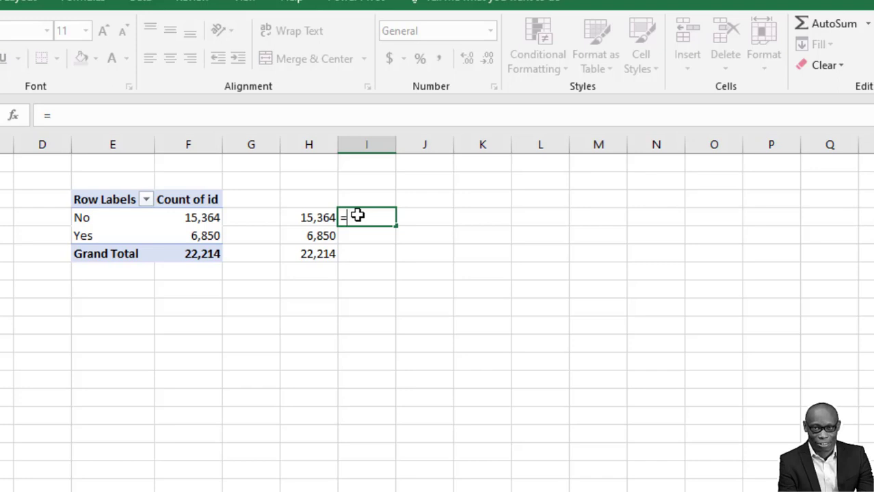
{"action": "left_click", "coordinate": [307, 217]}
{"action": "type", "text": "/"}
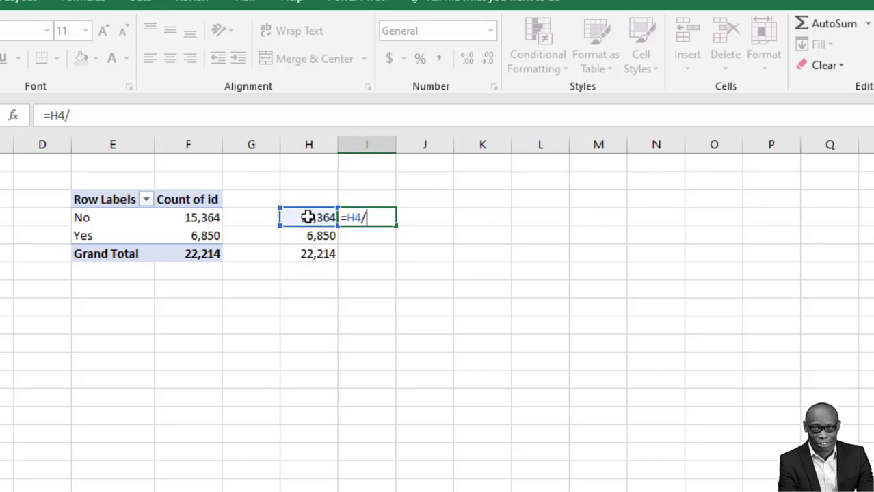
{"action": "left_click", "coordinate": [319, 254]}
{"action": "key", "text": "F4"}
{"action": "key", "text": "ctrl+Return"}
{"action": "left_click_drag", "start_coordinate": [395, 227], "coordinate": [396, 241]}
Format I4:I5 as Percentage with 0 decimal places, showing 69% and 31%.
{"action": "right_click", "coordinate": [379, 217]}
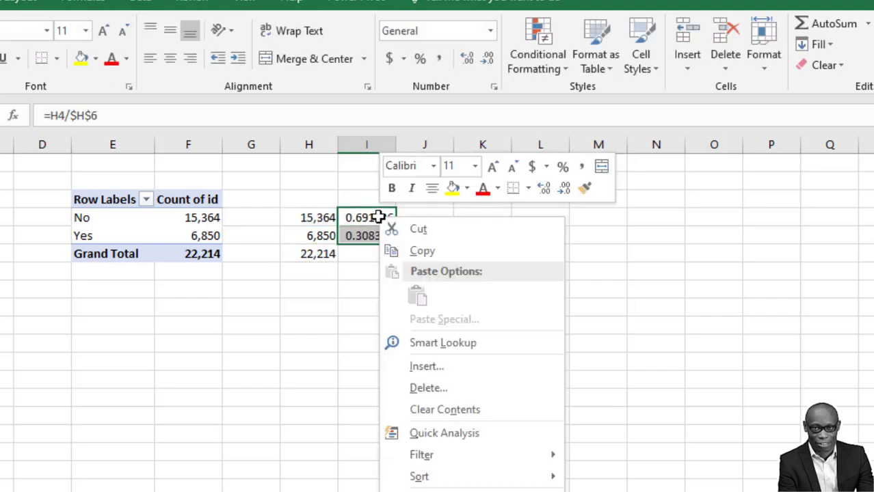
{"action": "mouse_move", "coordinate": [446, 454]}
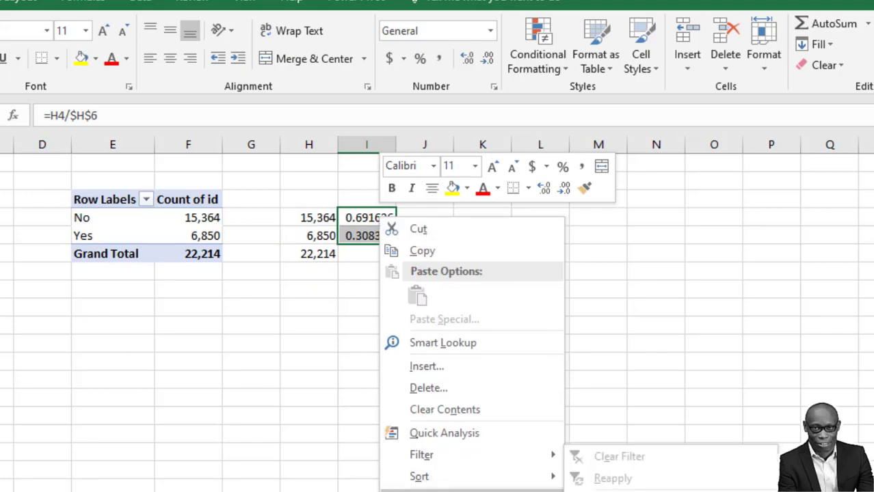
{"action": "left_click", "coordinate": [444, 490]}
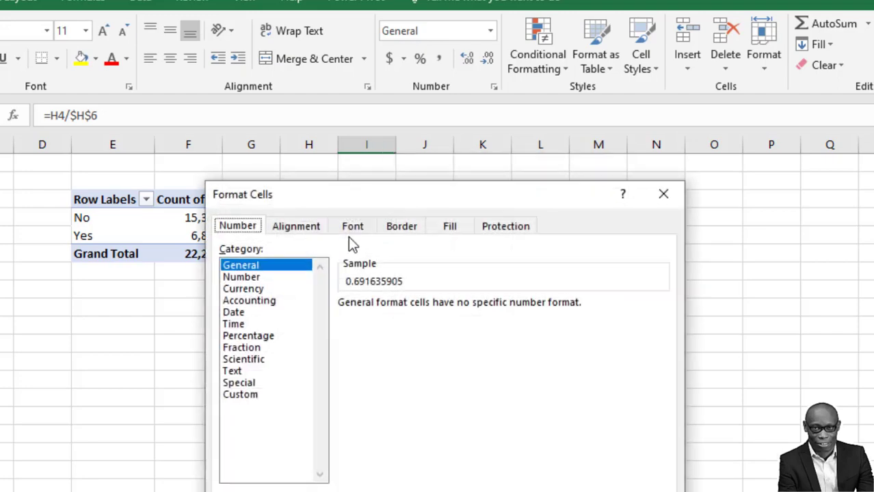
{"action": "left_click", "coordinate": [247, 336]}
{"action": "left_click", "coordinate": [460, 308]}
{"action": "left_click", "coordinate": [460, 308]}
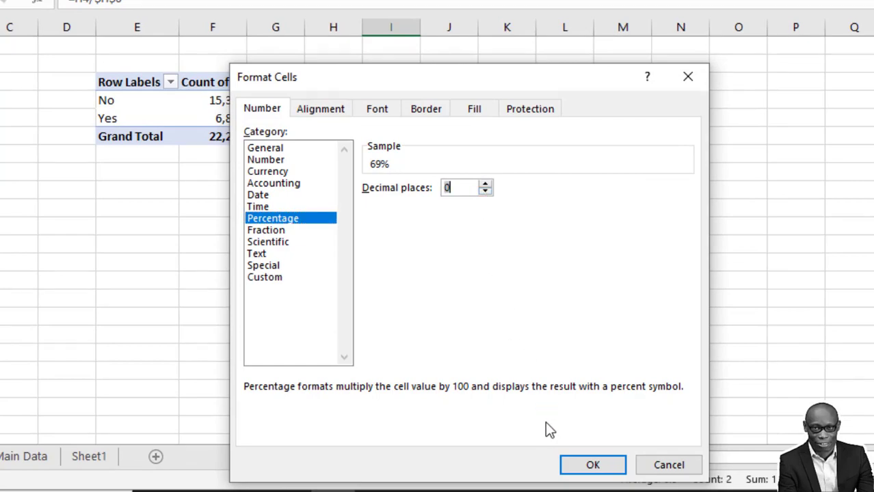
{"action": "left_click", "coordinate": [566, 464]}
{"action": "left_click", "coordinate": [512, 151]}
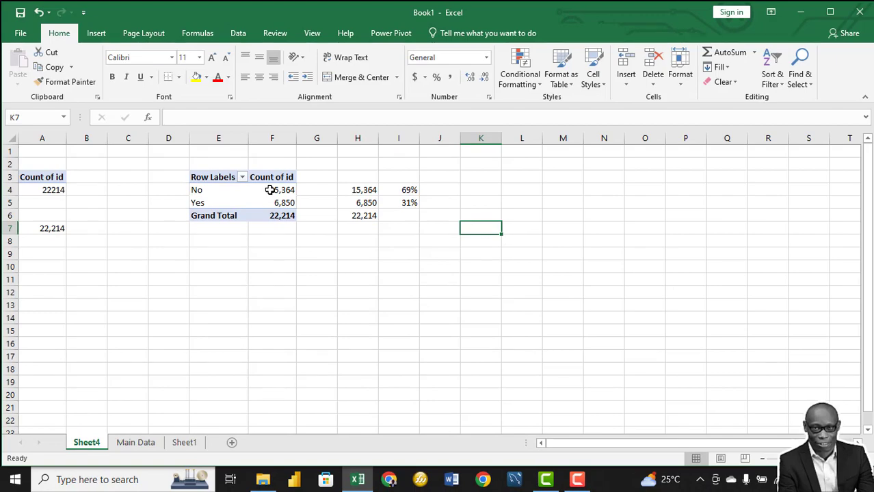
Insert a Doughnut PivotChart from the attrition pivot table.
{"action": "left_click", "coordinate": [192, 108]}
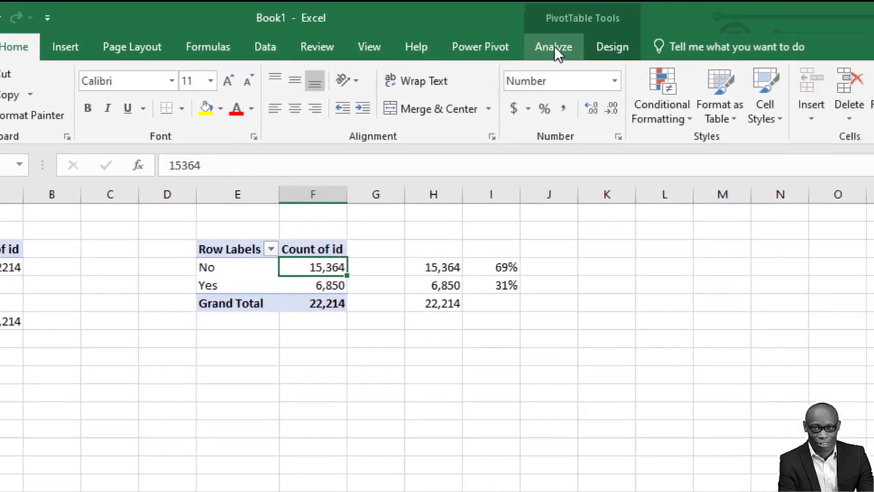
{"action": "left_click", "coordinate": [443, 33]}
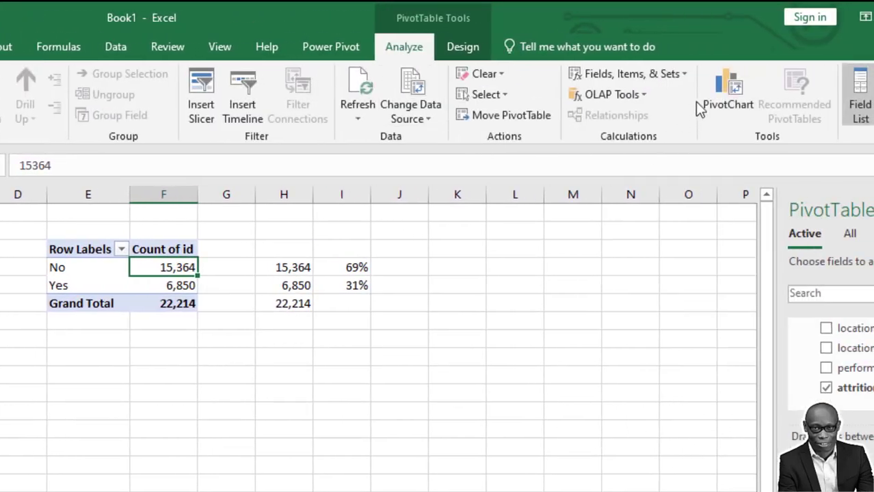
{"action": "left_click", "coordinate": [728, 110]}
{"action": "mouse_move", "coordinate": [232, 255]}
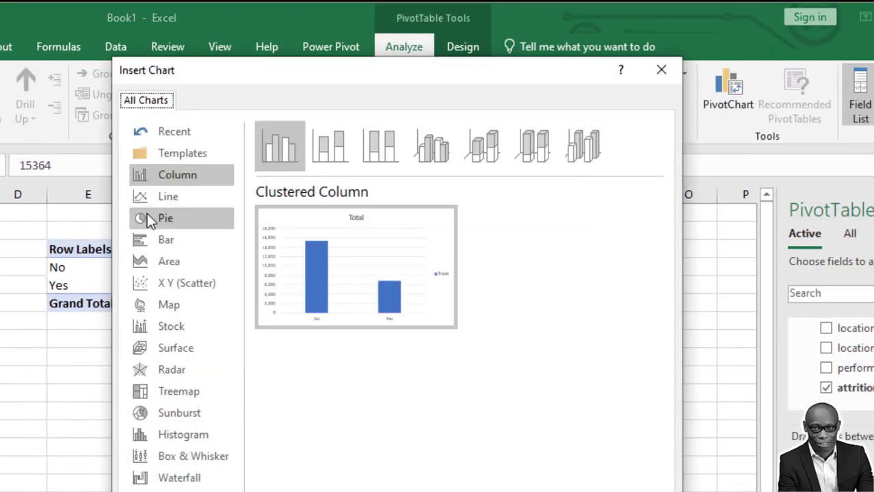
{"action": "left_click", "coordinate": [148, 217]}
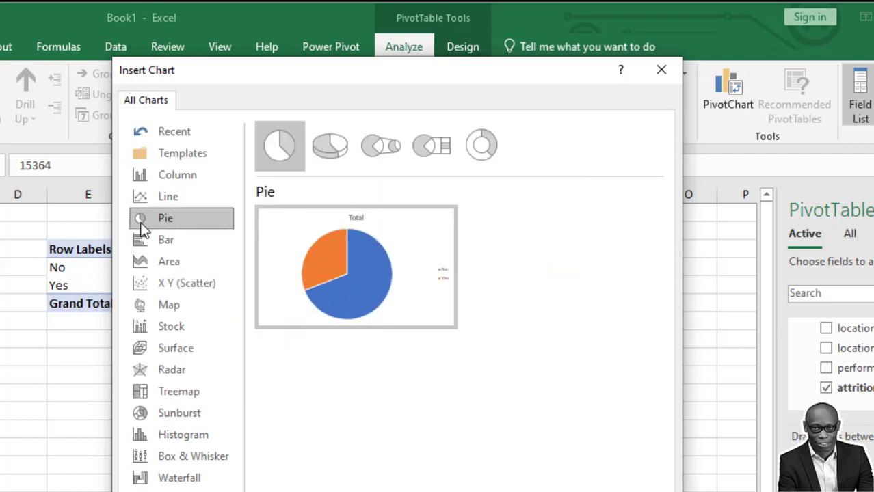
{"action": "left_click", "coordinate": [472, 151]}
{"action": "left_click", "coordinate": [604, 463]}
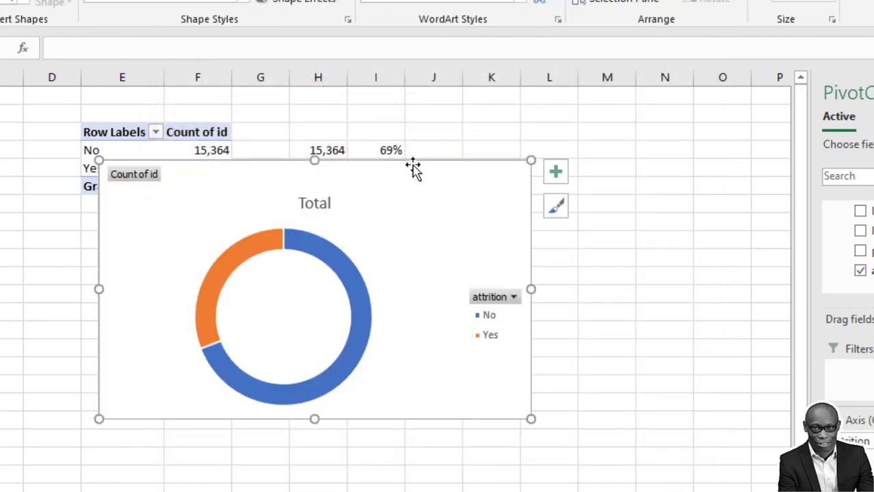
{"action": "mouse_move", "coordinate": [412, 170]}
{"action": "left_mouse_down"}
{"action": "mouse_move", "coordinate": [509, 234]}
{"action": "mouse_move", "coordinate": [567, 222]}
{"action": "mouse_move", "coordinate": [538, 211]}
{"action": "left_mouse_up"}
Hide all field buttons, delete the legend and Total title, and move the chart below the pivot.
{"action": "right_click", "coordinate": [264, 217]}
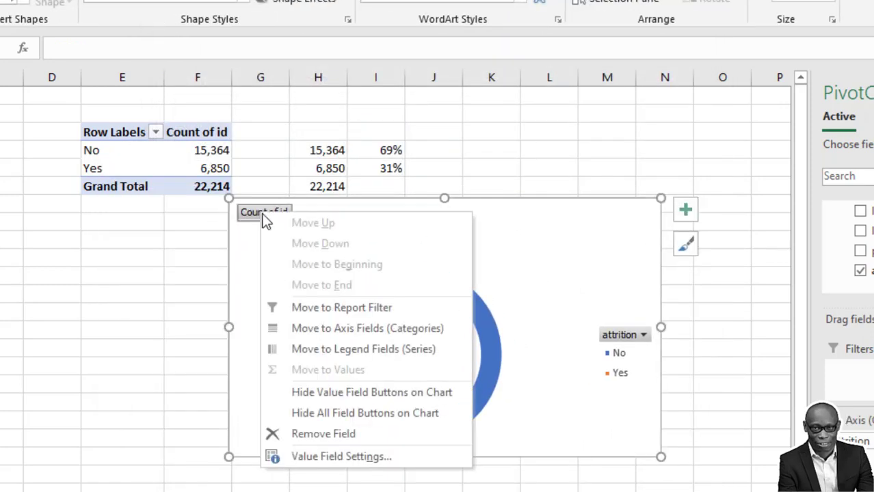
{"action": "left_click", "coordinate": [322, 414]}
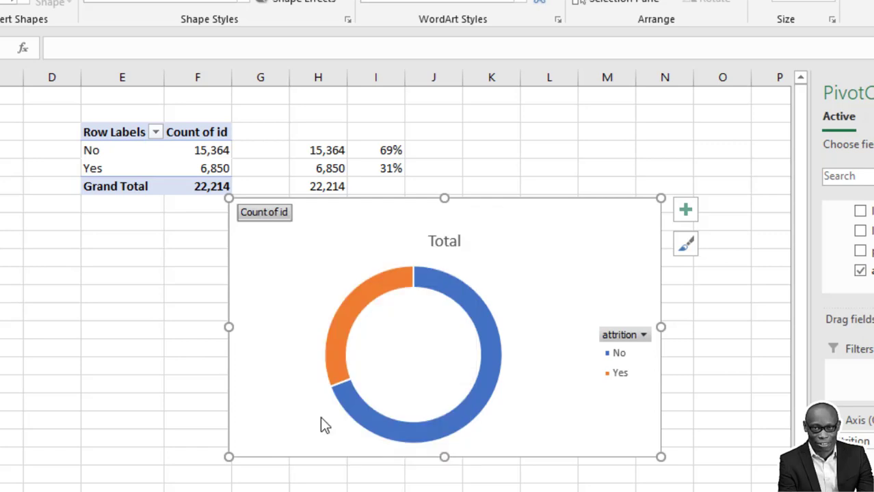
{"action": "right_click", "coordinate": [635, 349]}
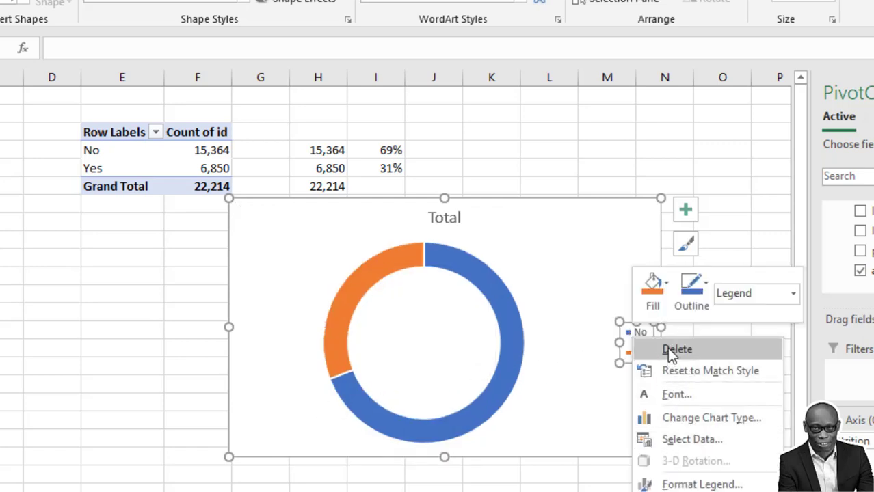
{"action": "left_click", "coordinate": [673, 349]}
{"action": "right_click", "coordinate": [447, 217]}
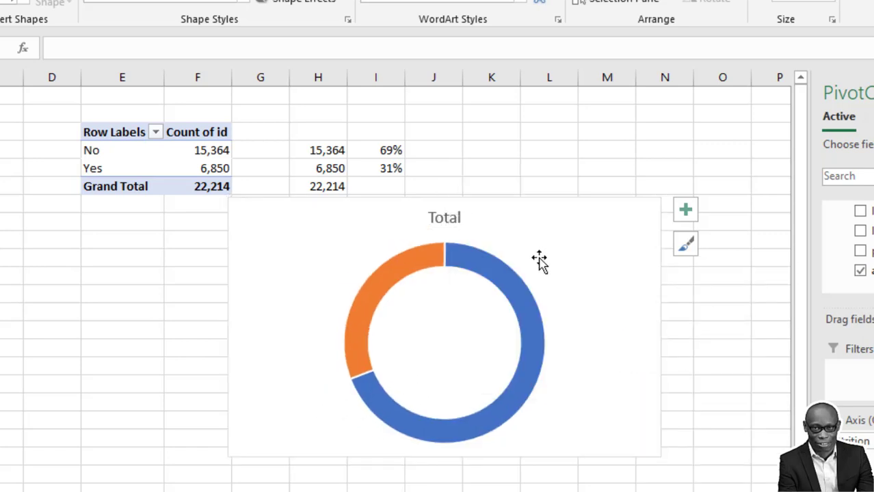
{"action": "left_click", "coordinate": [531, 231]}
{"action": "left_click_drag", "start_coordinate": [568, 233], "coordinate": [408, 237]}
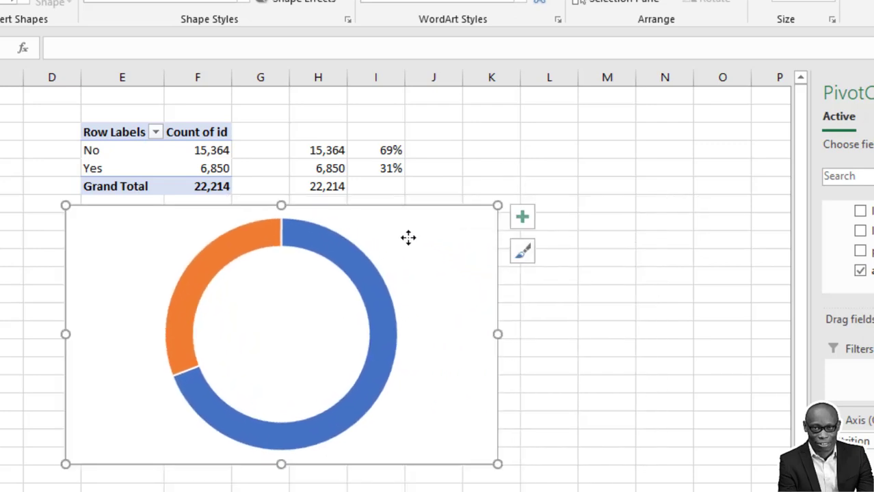
Copy the attrition pivot table into column N and autofit columns N and O.
{"action": "key", "text": "Escape"}
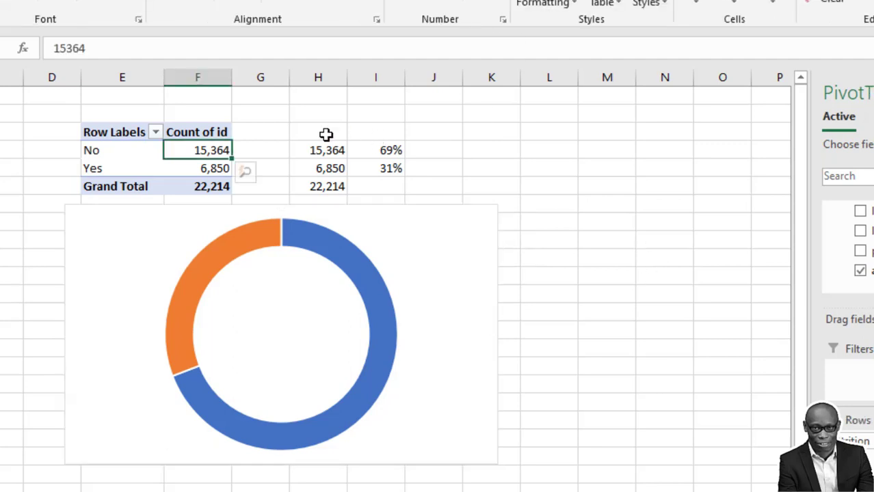
{"action": "left_click_drag", "start_coordinate": [113, 130], "coordinate": [190, 186]}
{"action": "key", "text": "ctrl+c"}
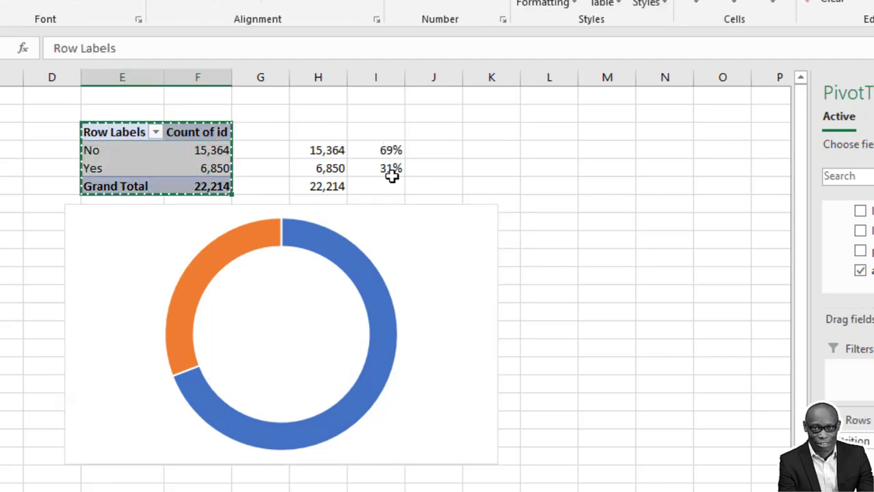
{"action": "left_click", "coordinate": [640, 126]}
{"action": "key", "text": "ctrl+v"}
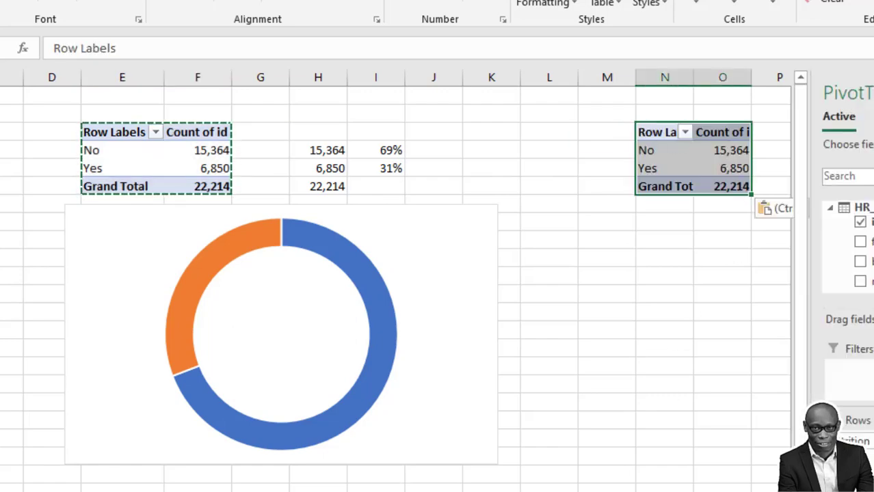
{"action": "scroll", "coordinate": [566, 479], "scroll_direction": "right", "scroll_amount": 1}
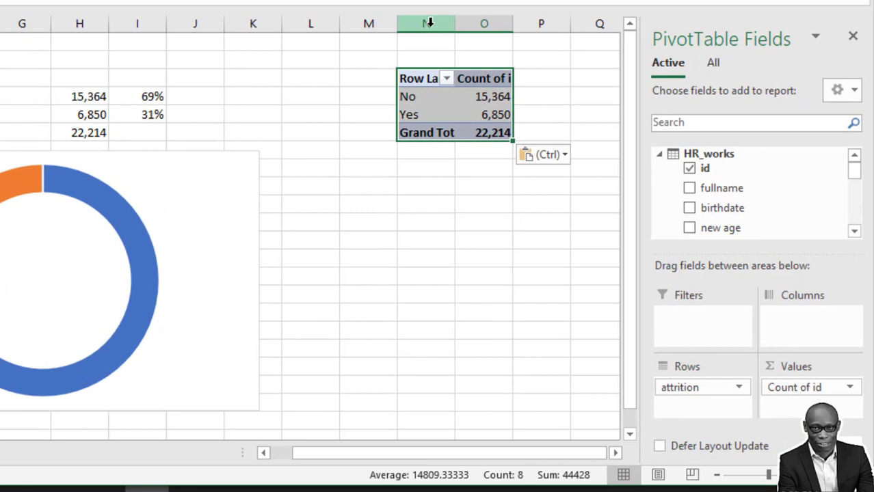
{"action": "left_click_drag", "start_coordinate": [598, 78], "coordinate": [641, 77]}
{"action": "double_click", "coordinate": [454, 24]}
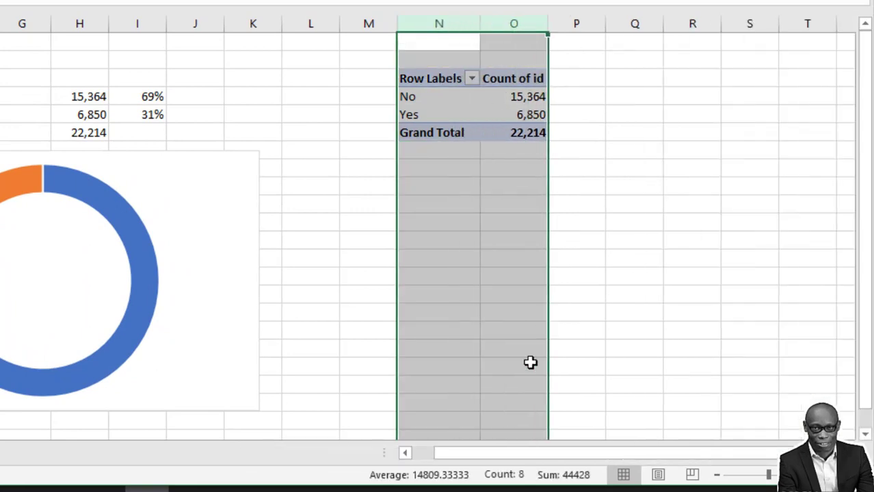
{"action": "left_click_drag", "start_coordinate": [514, 456], "coordinate": [552, 453]}
Replace attrition with age range in the copied pivot's Rows.
{"action": "left_click", "coordinate": [513, 112]}
{"action": "left_click_drag", "start_coordinate": [701, 391], "coordinate": [543, 346]}
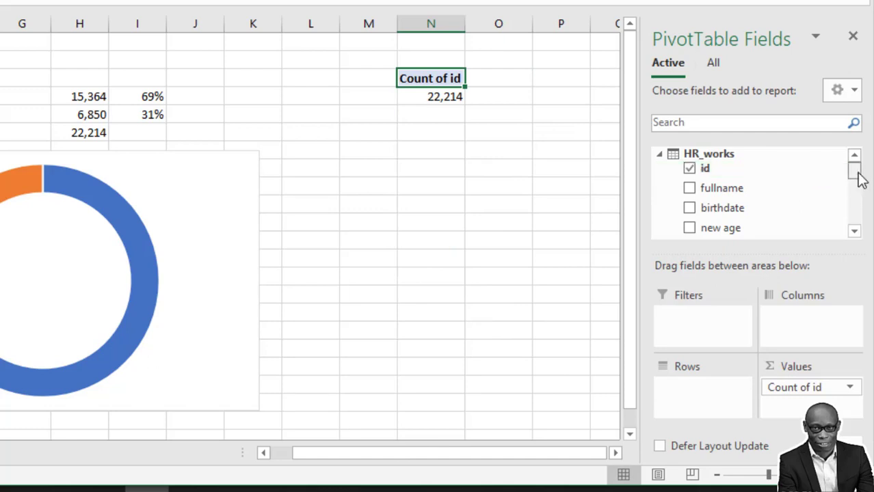
{"action": "left_click_drag", "start_coordinate": [861, 179], "coordinate": [861, 193]}
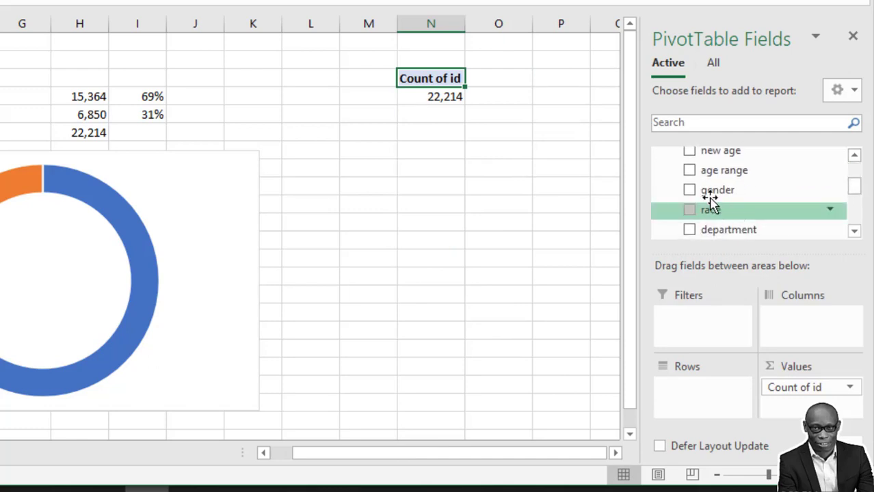
{"action": "left_click", "coordinate": [689, 172]}
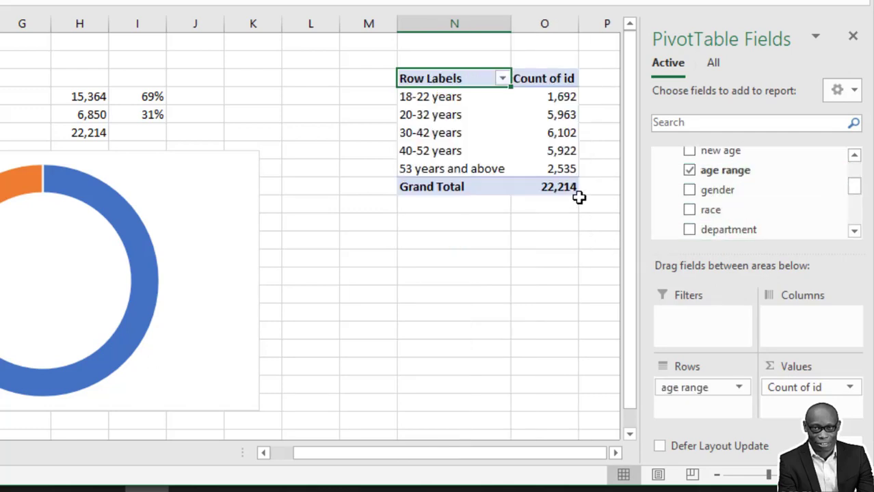
Format the age-range counts as Number with thousands separators and 0 decimals.
{"action": "right_click", "coordinate": [553, 132]}
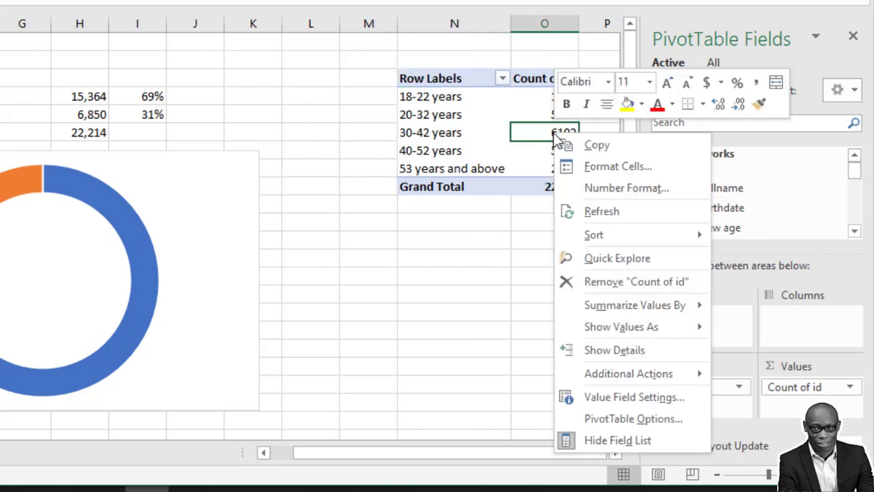
{"action": "left_click", "coordinate": [596, 188]}
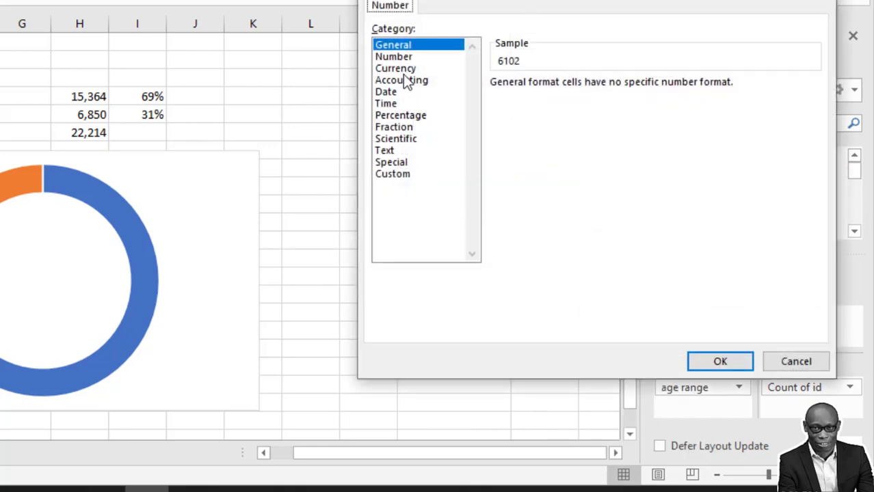
{"action": "left_click", "coordinate": [397, 57]}
{"action": "left_click", "coordinate": [496, 107]}
{"action": "left_click", "coordinate": [614, 88]}
{"action": "left_click", "coordinate": [615, 88]}
{"action": "left_click", "coordinate": [720, 361]}
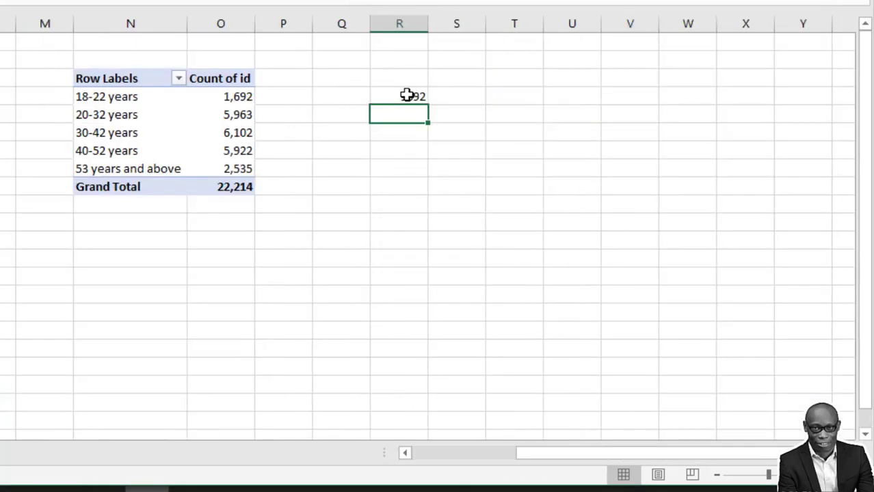
{"action": "left_click", "coordinate": [404, 96]}
Enter =O3 in R3 and fill it down to R7 for all five age-range counts.
{"action": "type", "text": "="}
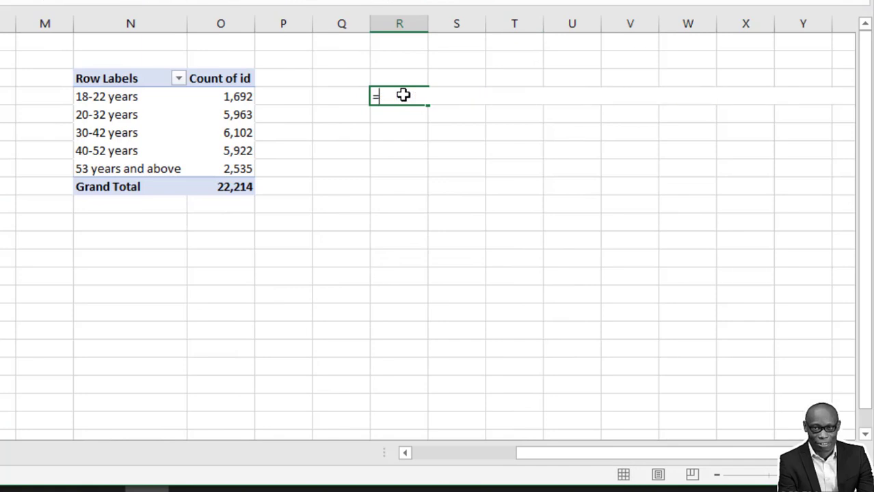
{"action": "type", "text": "o3"}
{"action": "key", "text": "Tab"}
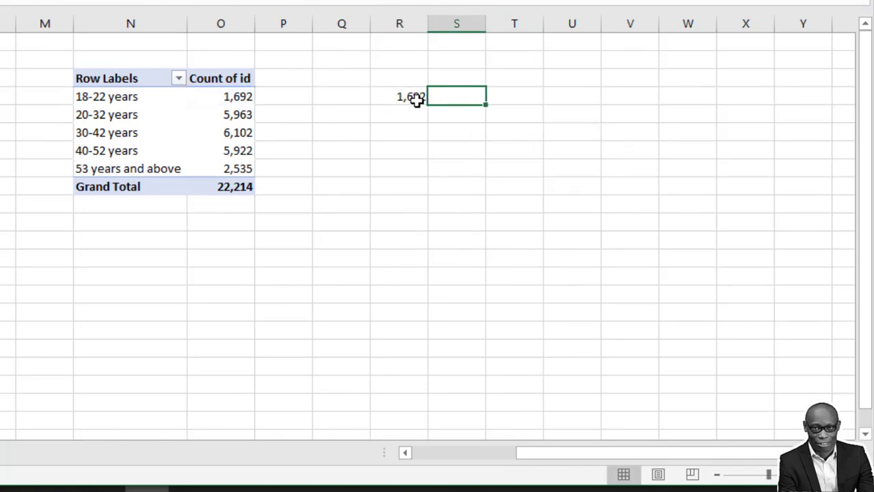
{"action": "left_click", "coordinate": [412, 97]}
{"action": "left_click_drag", "start_coordinate": [428, 106], "coordinate": [423, 182]}
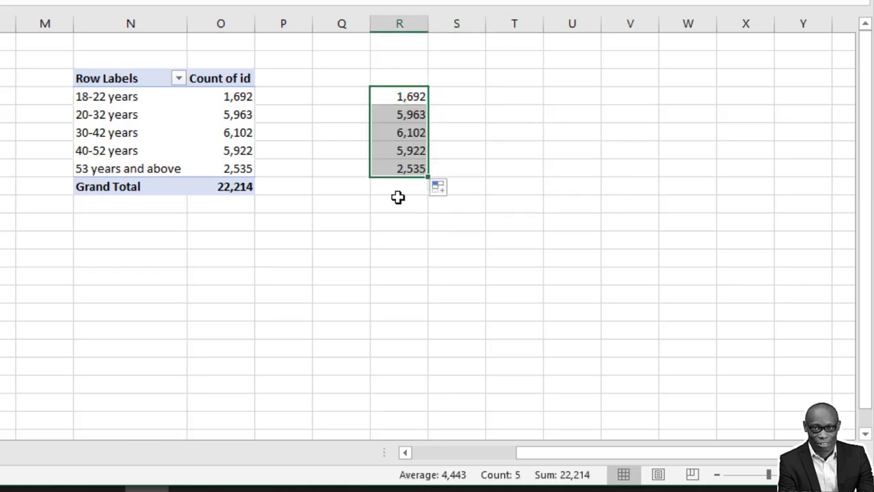
Fill the age-range labels into Q3:Q7 and autofit columns Q and R.
{"action": "left_click", "coordinate": [382, 96]}
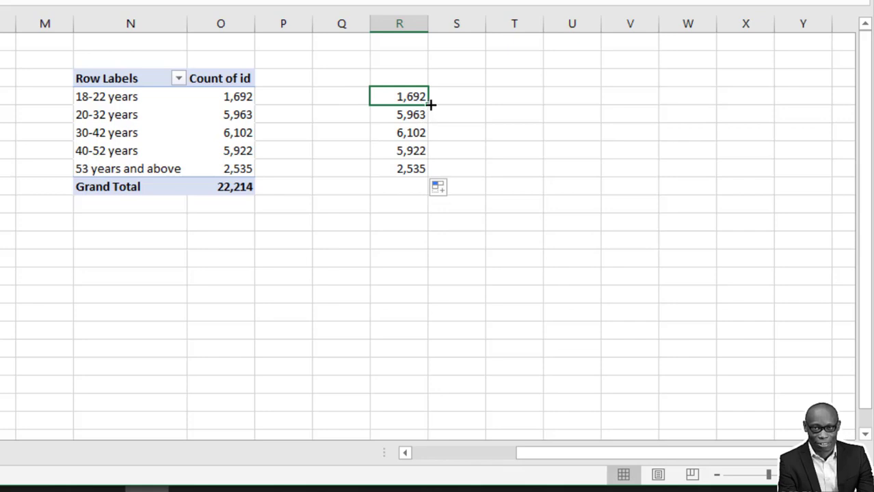
{"action": "left_click_drag", "start_coordinate": [431, 103], "coordinate": [321, 98]}
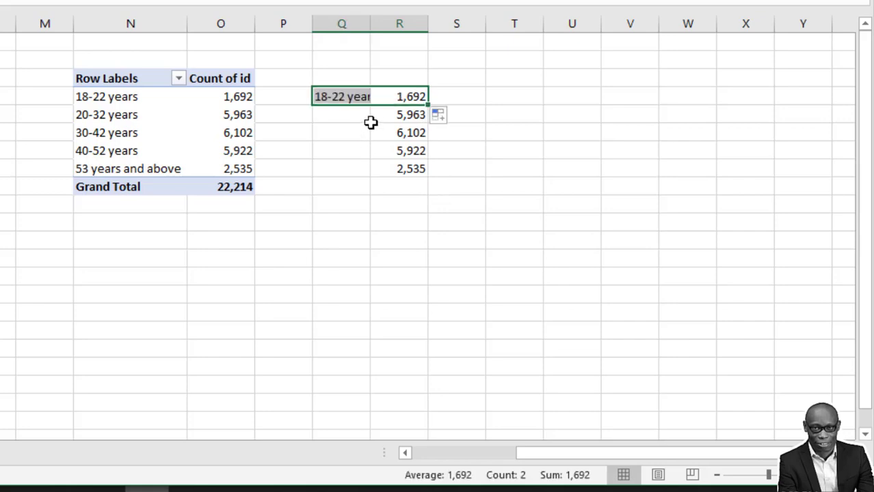
{"action": "left_click", "coordinate": [360, 99]}
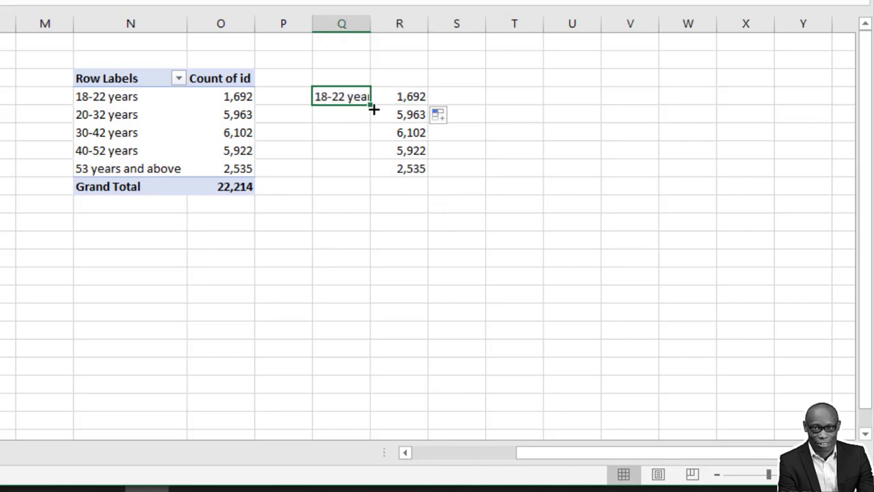
{"action": "left_click_drag", "start_coordinate": [371, 113], "coordinate": [365, 172]}
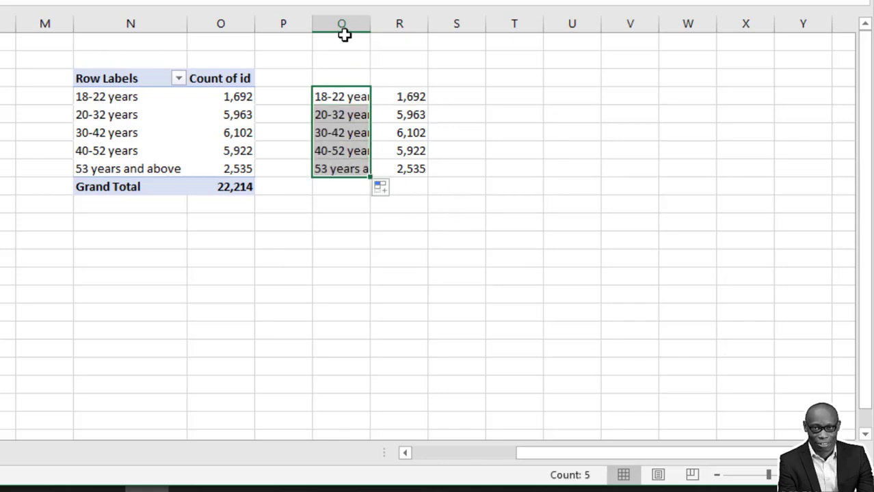
{"action": "left_click_drag", "start_coordinate": [344, 25], "coordinate": [394, 23]}
{"action": "double_click", "coordinate": [370, 24]}
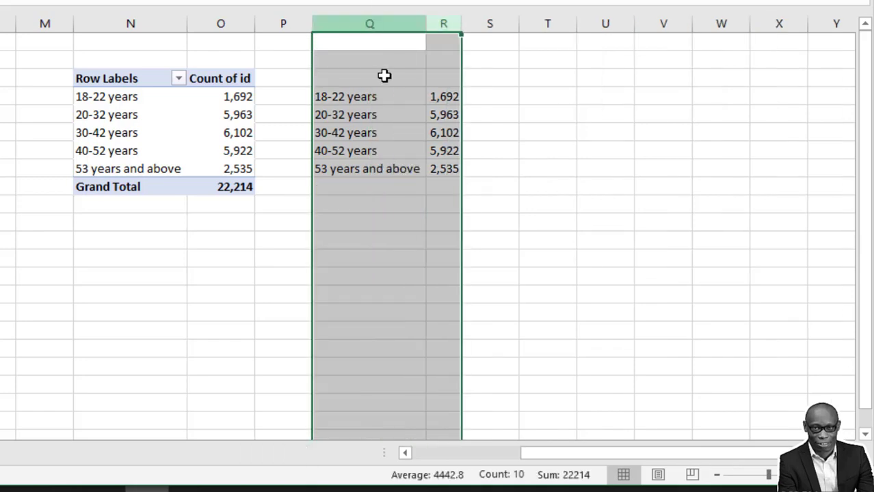
{"action": "left_click", "coordinate": [220, 132]}
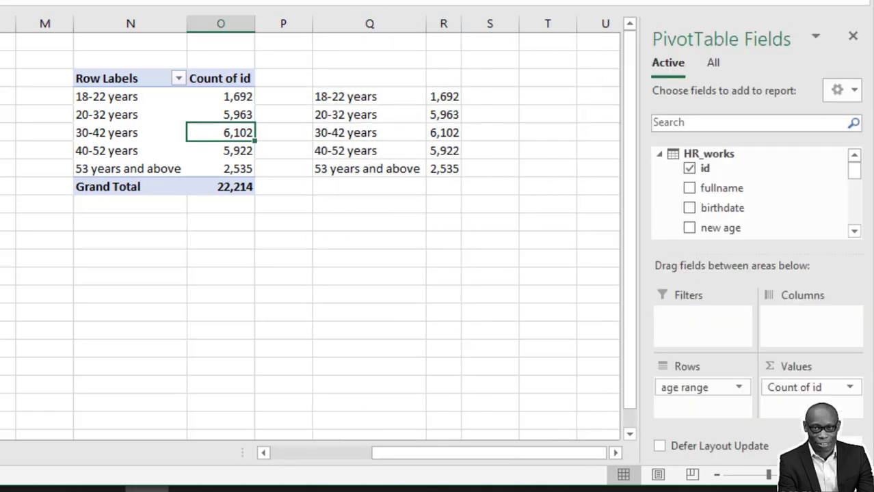
Insert a clustered column PivotChart of staff per age range and hide all its field buttons.
{"action": "left_click", "coordinate": [630, 20]}
{"action": "left_click", "coordinate": [433, 407]}
{"action": "left_click_drag", "start_coordinate": [267, 134], "coordinate": [396, 238]}
{"action": "scroll", "coordinate": [494, 222], "scroll_direction": "down", "scroll_amount": 2}
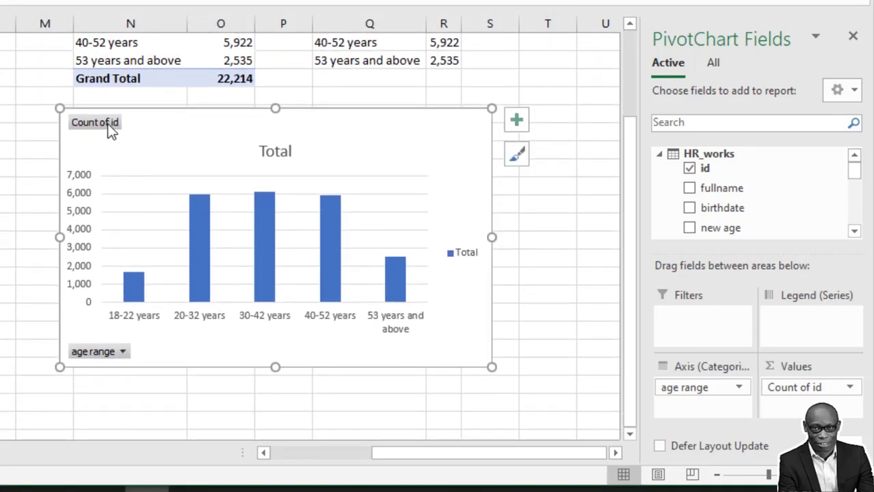
{"action": "right_click", "coordinate": [107, 128]}
{"action": "left_click", "coordinate": [217, 326]}
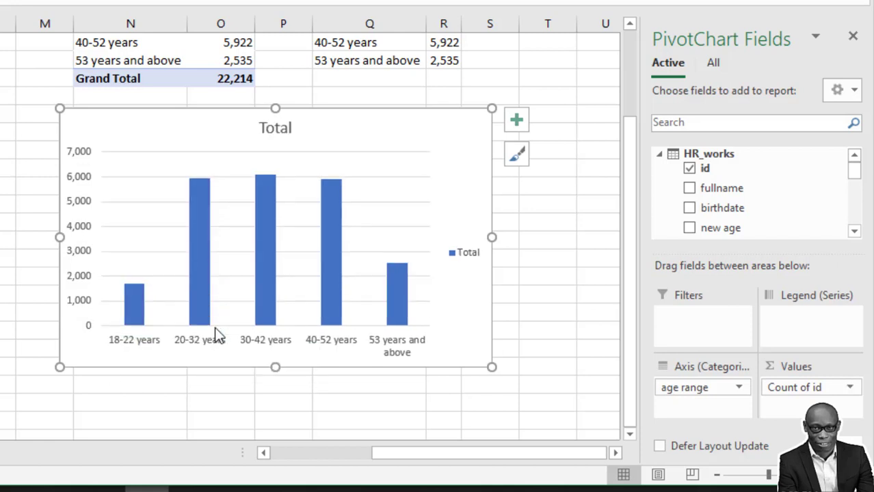
Delete the chart legend and gridlines, and add value labels to the bars.
{"action": "left_click", "coordinate": [464, 255]}
{"action": "key", "text": "Delete"}
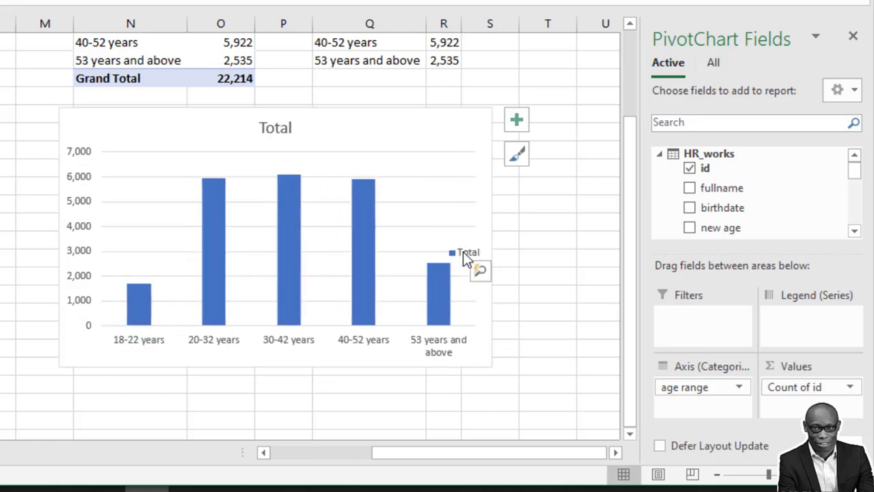
{"action": "left_click", "coordinate": [130, 178]}
{"action": "key", "text": "Delete"}
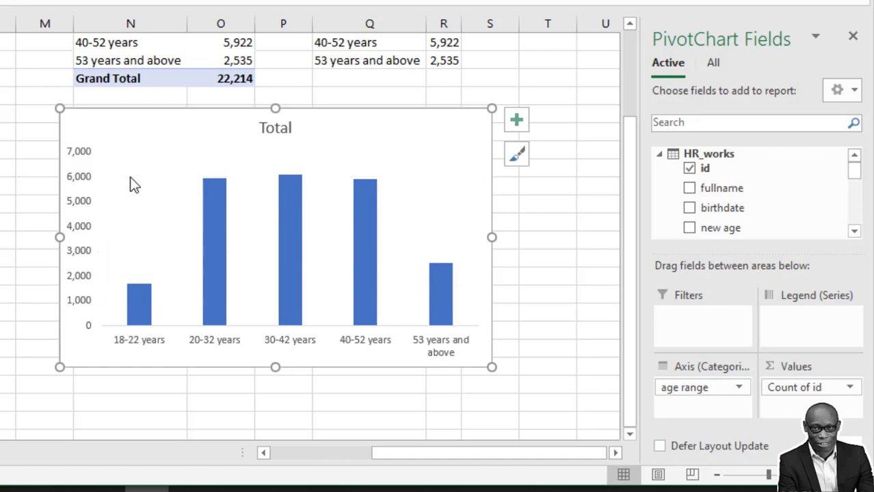
{"action": "right_click", "coordinate": [144, 304]}
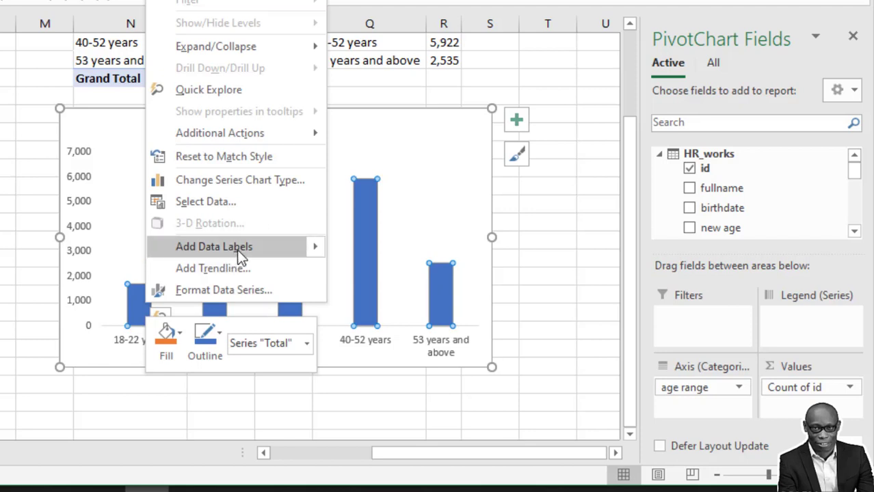
{"action": "mouse_move", "coordinate": [313, 247]}
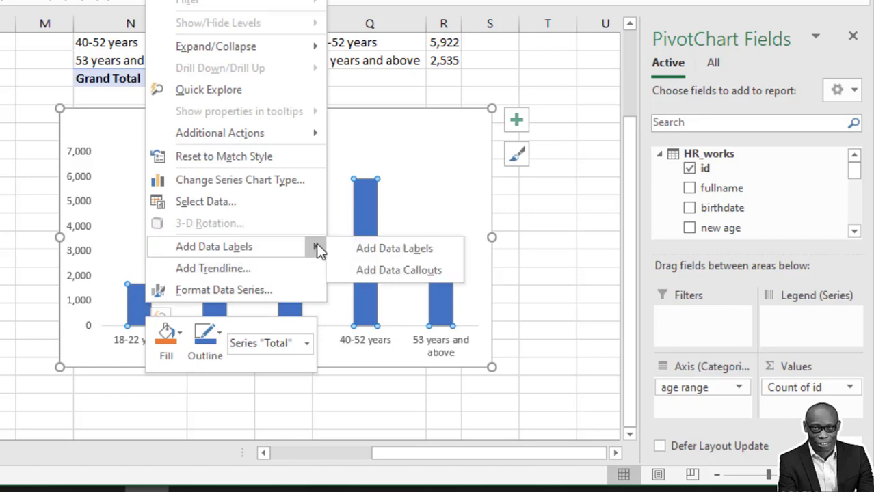
{"action": "left_click", "coordinate": [408, 253]}
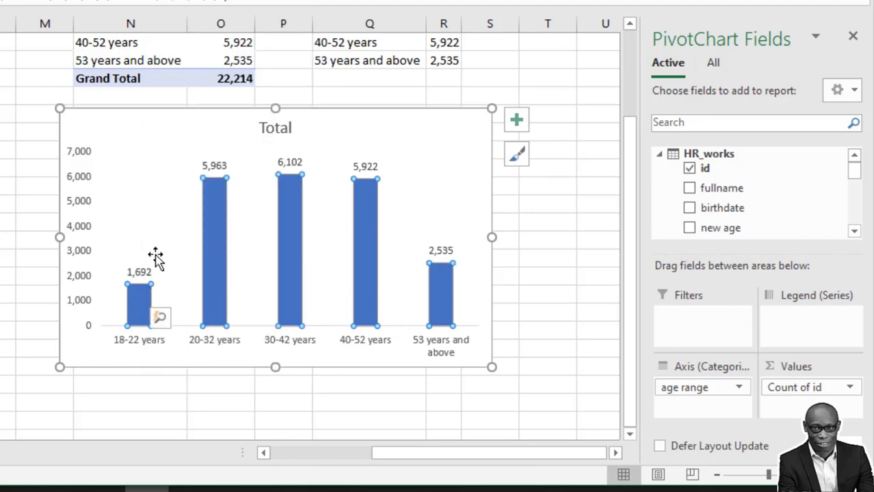
Delete the vertical value axis and the Total chart title, and select the whole age-range pivot table.
{"action": "left_click", "coordinate": [82, 154]}
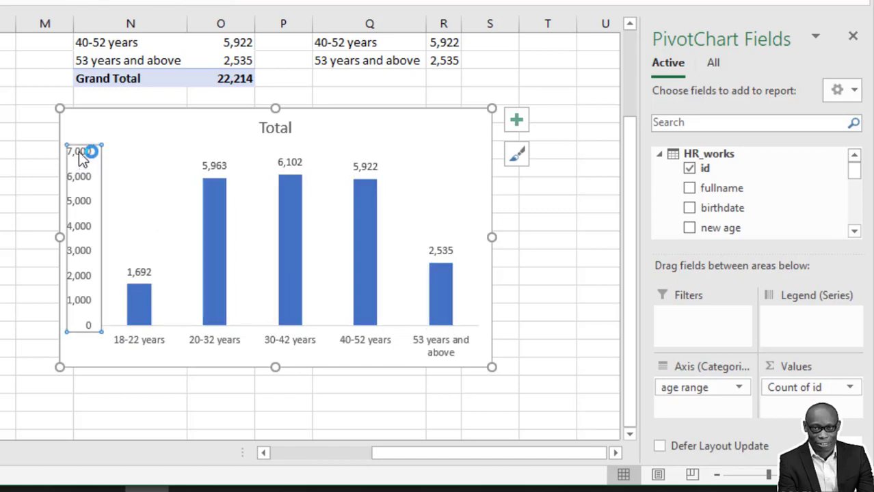
{"action": "key", "text": "Delete"}
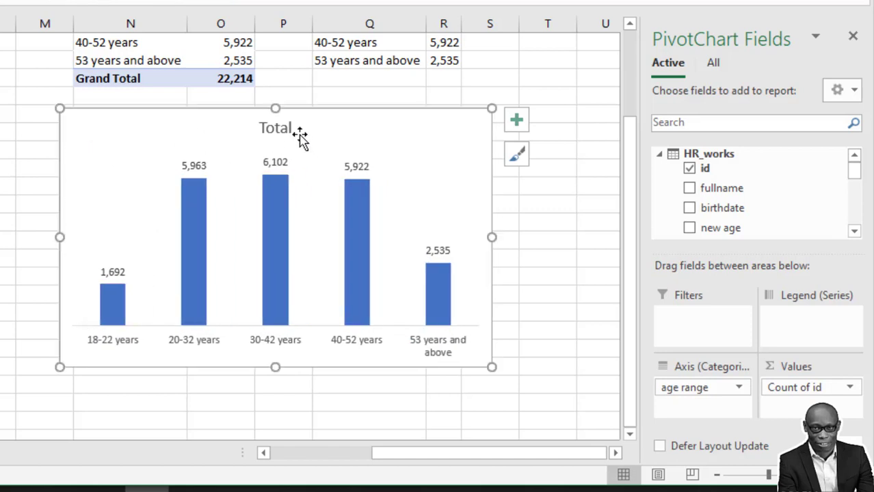
{"action": "left_click", "coordinate": [288, 126]}
{"action": "key", "text": "Delete"}
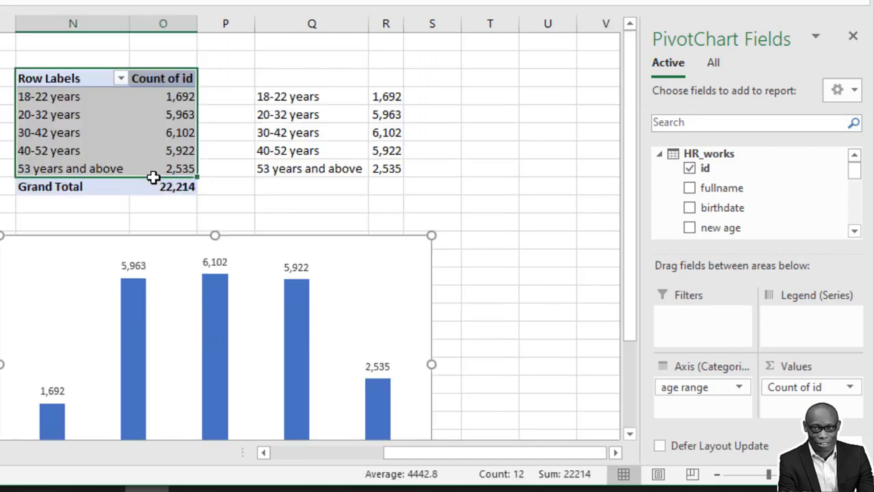
{"action": "left_click_drag", "start_coordinate": [153, 178], "coordinate": [152, 181]}
Paste a copy of the age-range pivot table at V3 and autofit columns V and W.
{"action": "key", "text": "ctrl+c"}
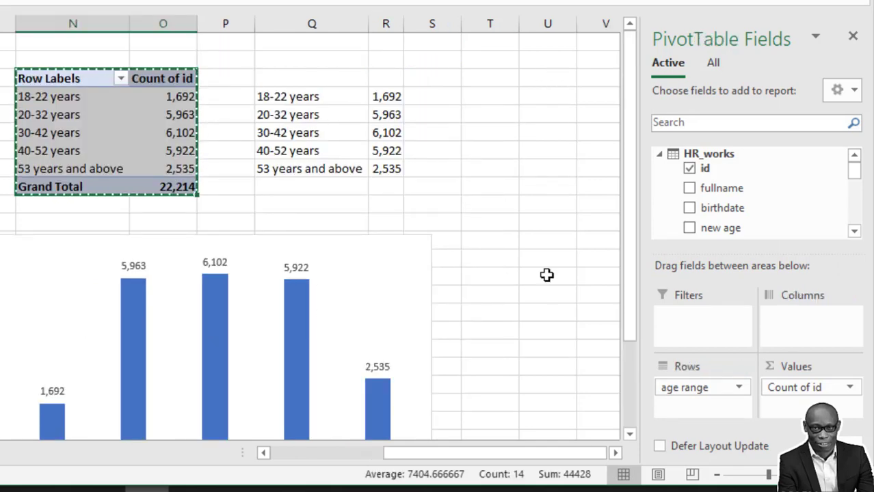
{"action": "scroll", "coordinate": [528, 377], "scroll_direction": "right", "scroll_amount": 3}
{"action": "left_click", "coordinate": [249, 74]}
{"action": "key", "text": "ctrl+v"}
{"action": "left_click_drag", "start_coordinate": [268, 24], "coordinate": [316, 23]}
{"action": "double_click", "coordinate": [289, 24]}
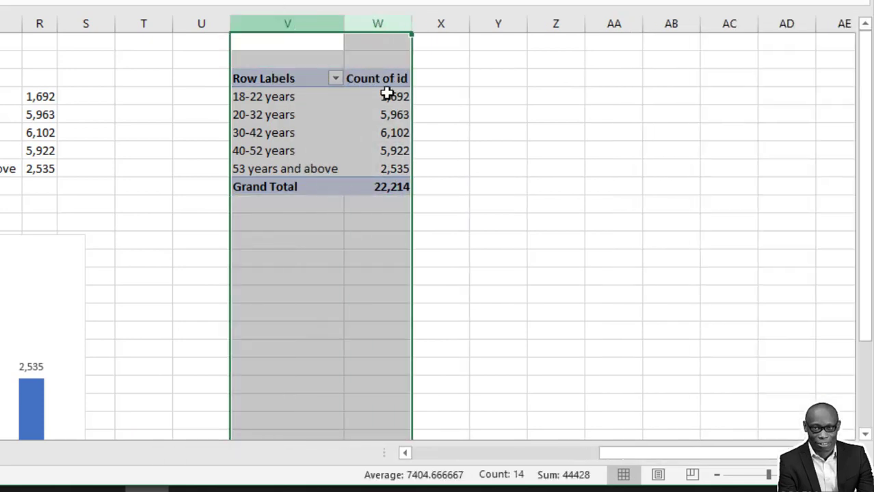
{"action": "left_click", "coordinate": [400, 245]}
{"action": "left_click_drag", "start_coordinate": [618, 455], "coordinate": [479, 457]}
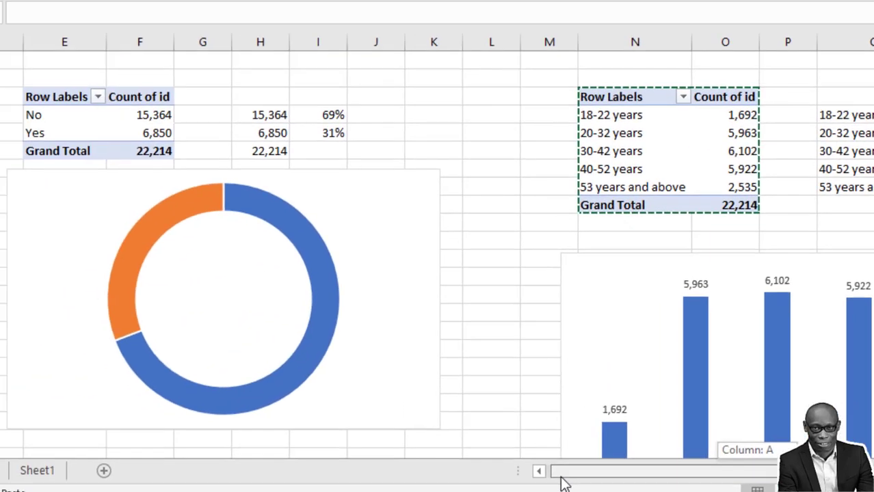
Add row-2 headings: Total Staff, Attrition, Attrition Rate, No of staff by Age range, Average age.
{"action": "left_click", "coordinate": [43, 110]}
{"action": "type", "text": "Total Staff"}
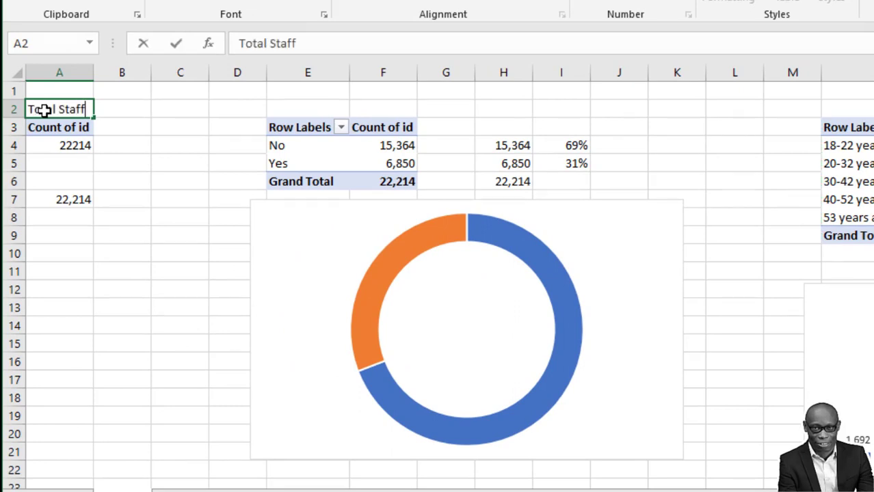
{"action": "left_click", "coordinate": [313, 109]}
{"action": "type", "text": "Attr"}
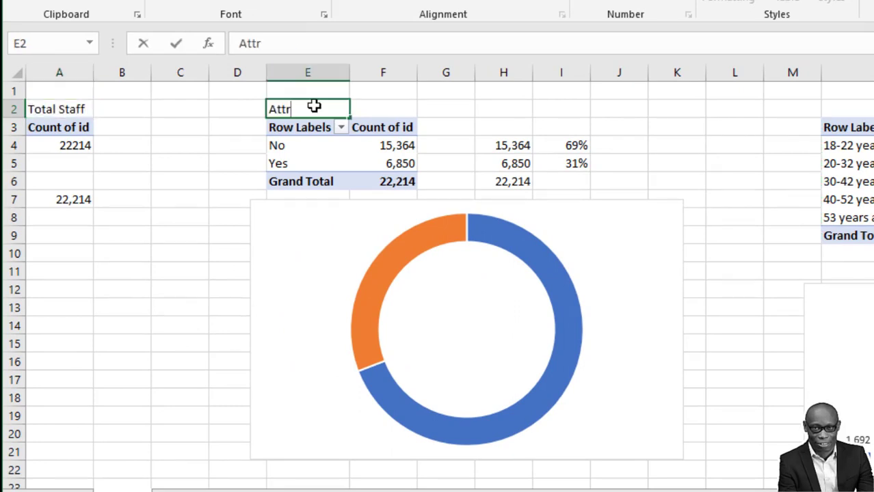
{"action": "type", "text": "ition"}
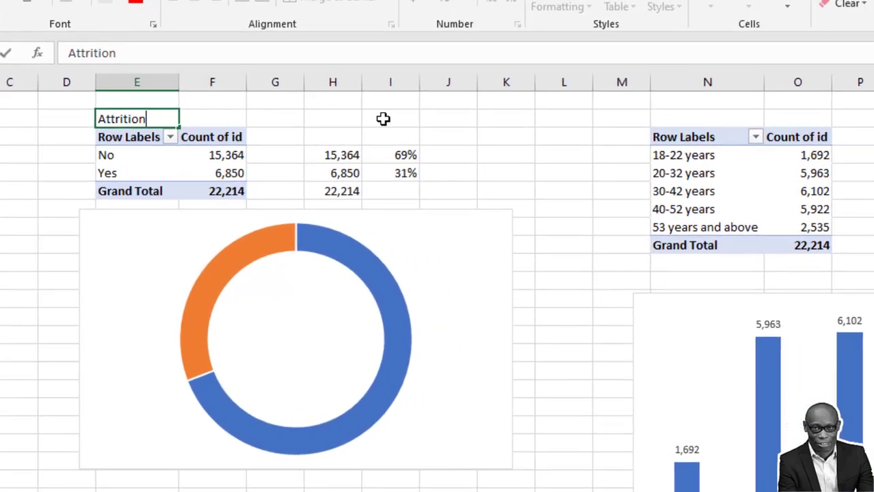
{"action": "left_click", "coordinate": [555, 109]}
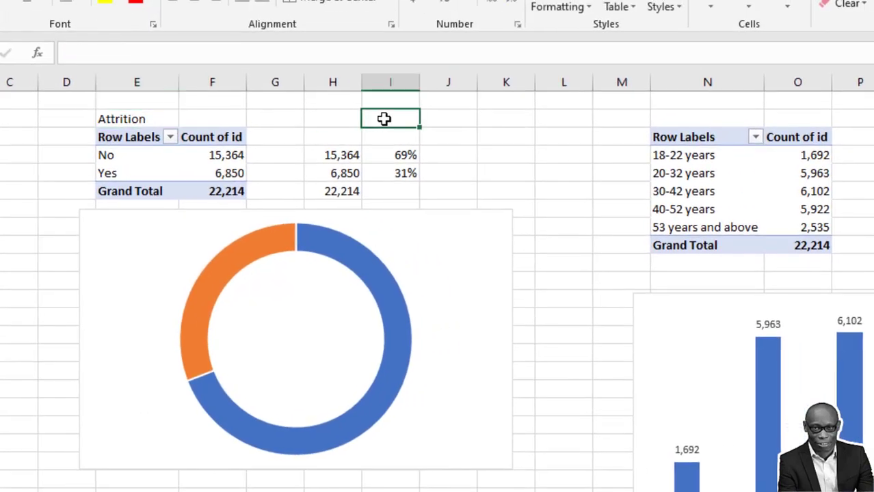
{"action": "type", "text": "Attri"}
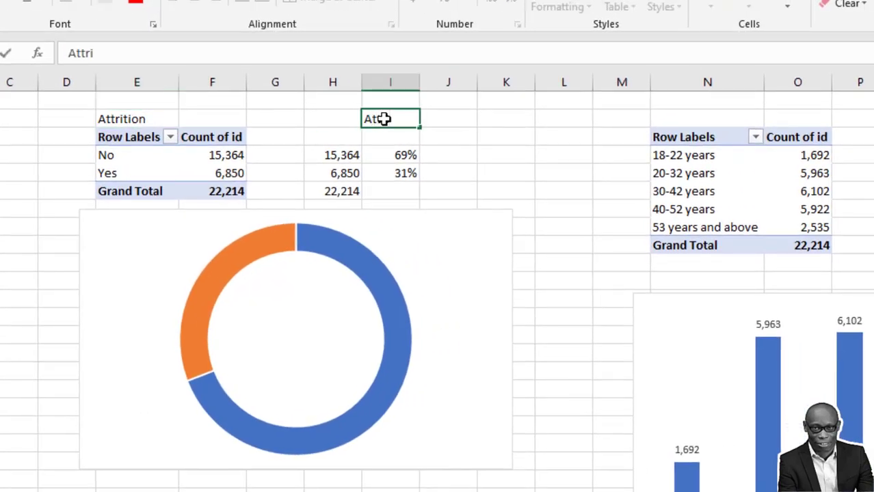
{"action": "type", "text": "tion Rate"}
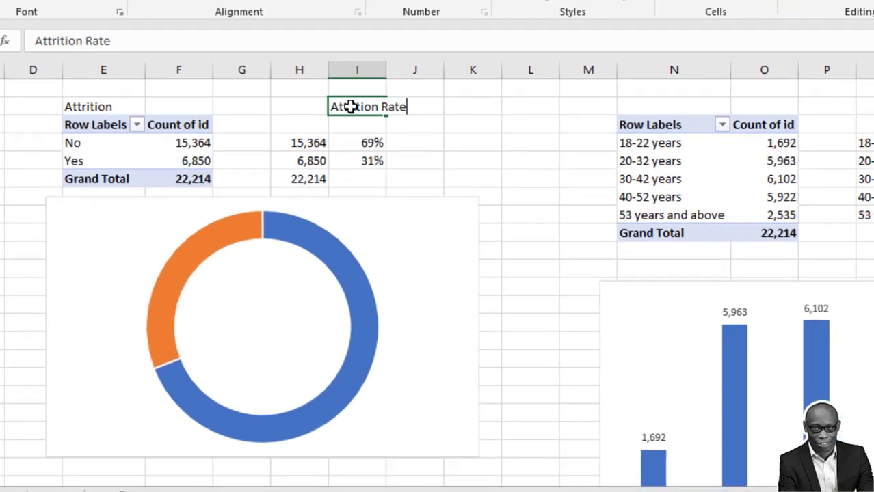
{"action": "double_click", "coordinate": [696, 118]}
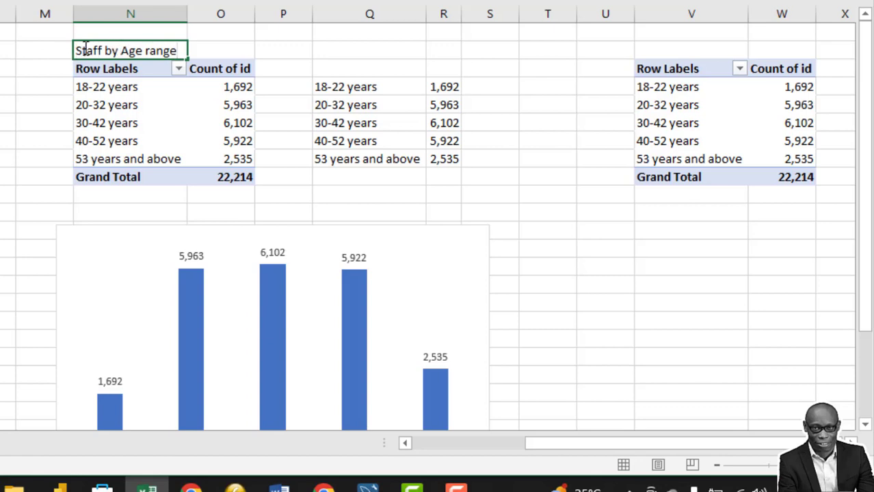
{"action": "key", "text": "BackSpace"}
{"action": "type", "text": "No s"}
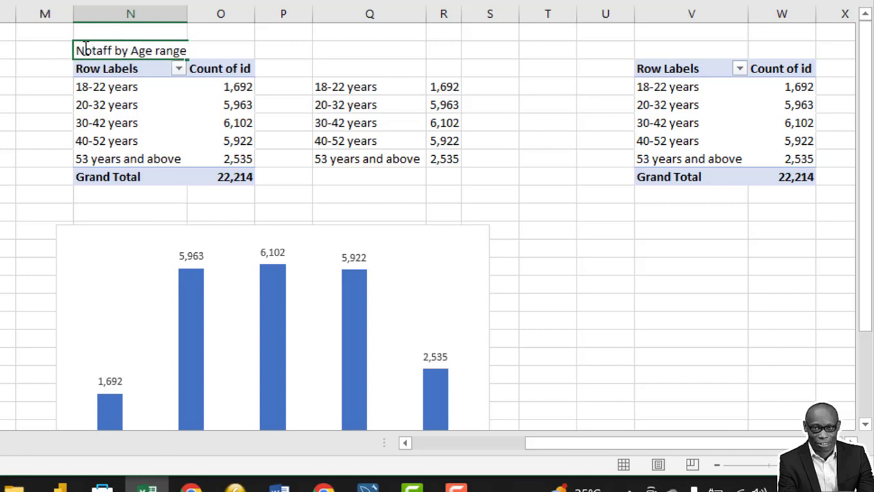
{"action": "type", "text": "f s"}
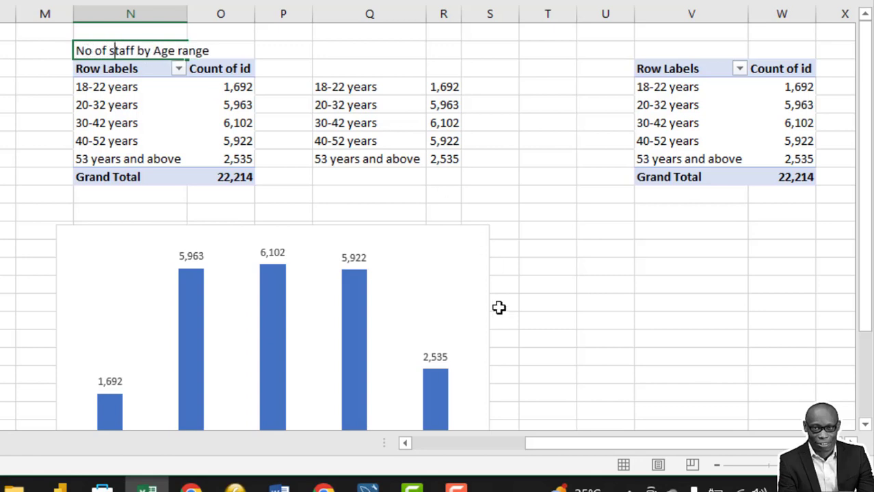
{"action": "left_click_drag", "start_coordinate": [543, 443], "coordinate": [662, 441]}
{"action": "left_click", "coordinate": [686, 49]}
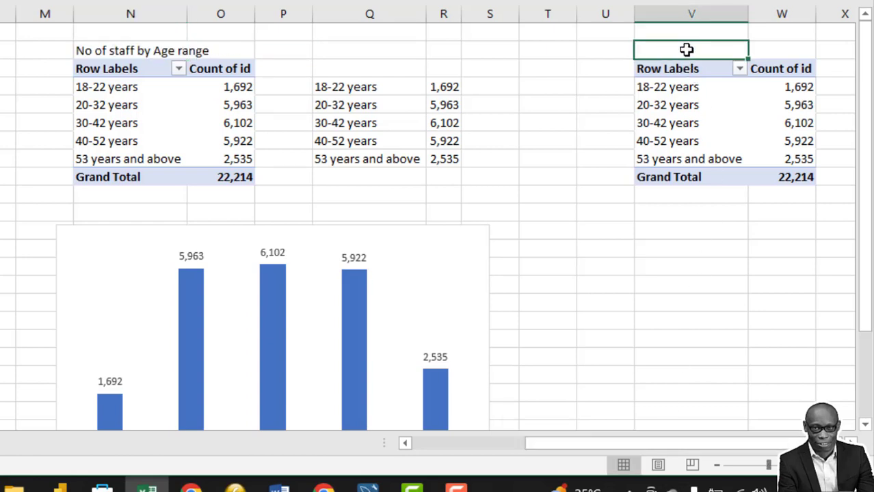
{"action": "type", "text": "Average age"}
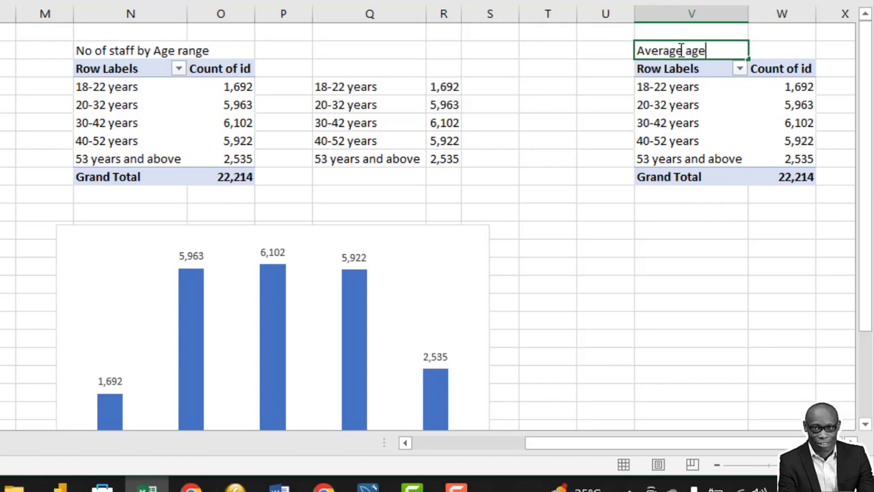
Change the column V pivot to show the Average of new age instead of counting ids.
{"action": "left_click", "coordinate": [620, 442]}
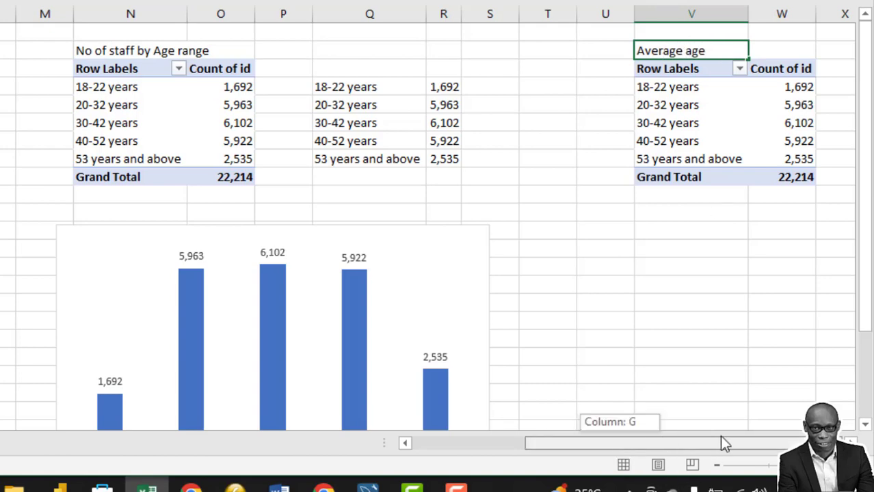
{"action": "left_click", "coordinate": [738, 85]}
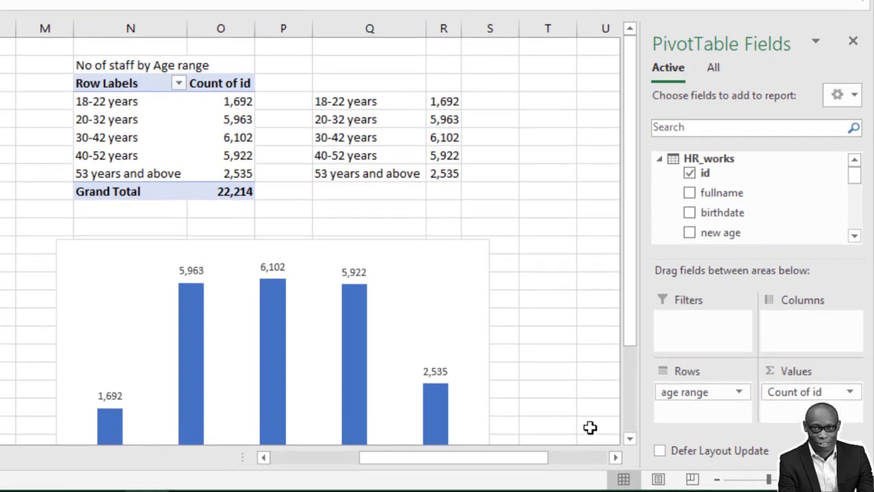
{"action": "left_click_drag", "start_coordinate": [537, 457], "coordinate": [596, 457]}
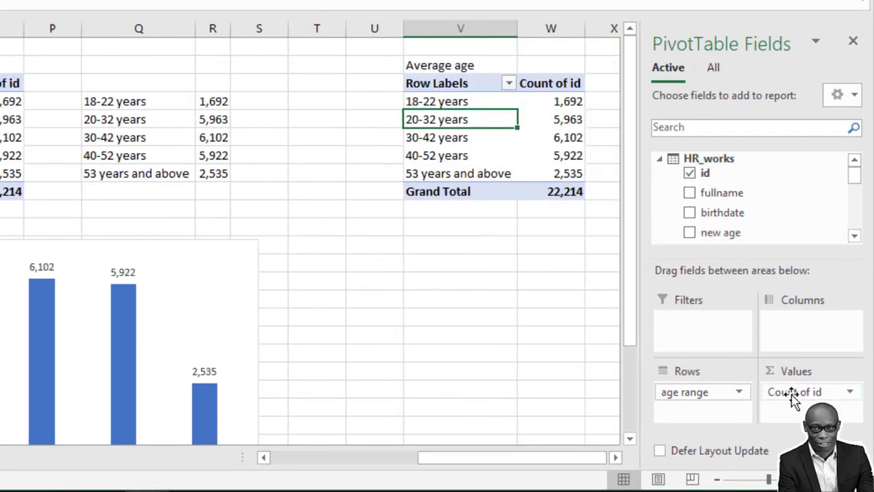
{"action": "left_click_drag", "start_coordinate": [792, 396], "coordinate": [604, 375]}
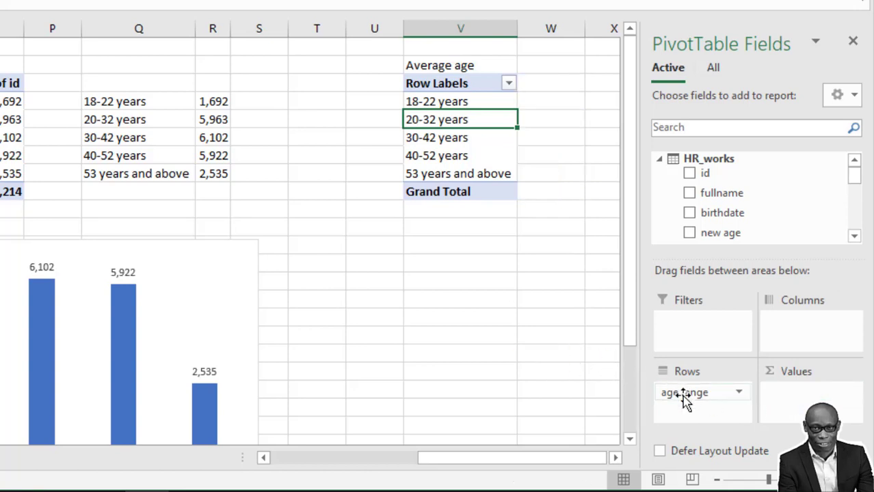
{"action": "left_click_drag", "start_coordinate": [684, 398], "coordinate": [533, 367]}
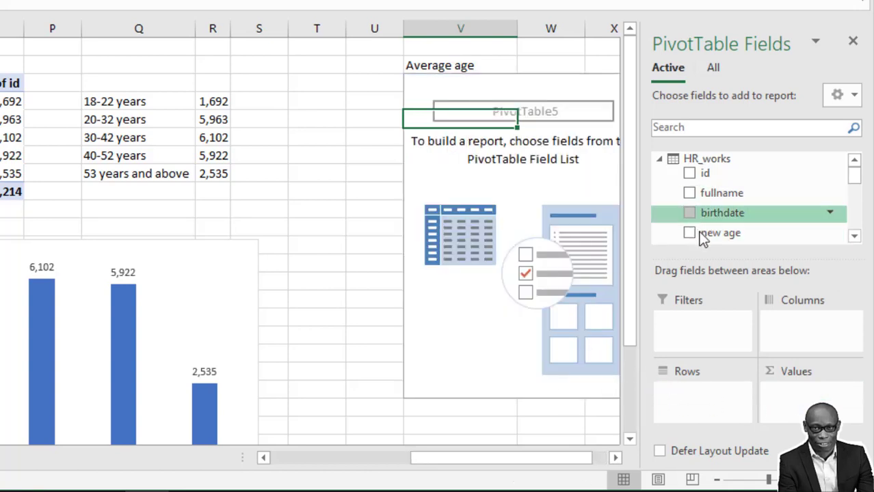
{"action": "left_click_drag", "start_coordinate": [703, 239], "coordinate": [801, 392]}
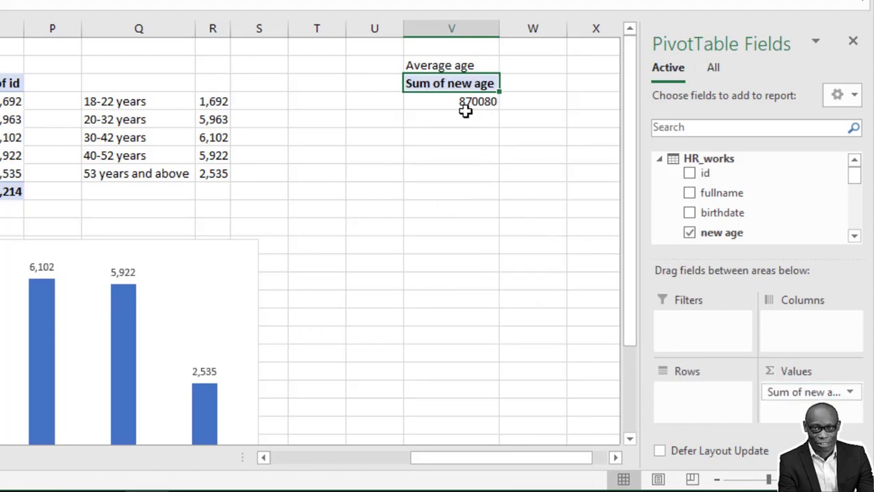
{"action": "left_click", "coordinate": [849, 393]}
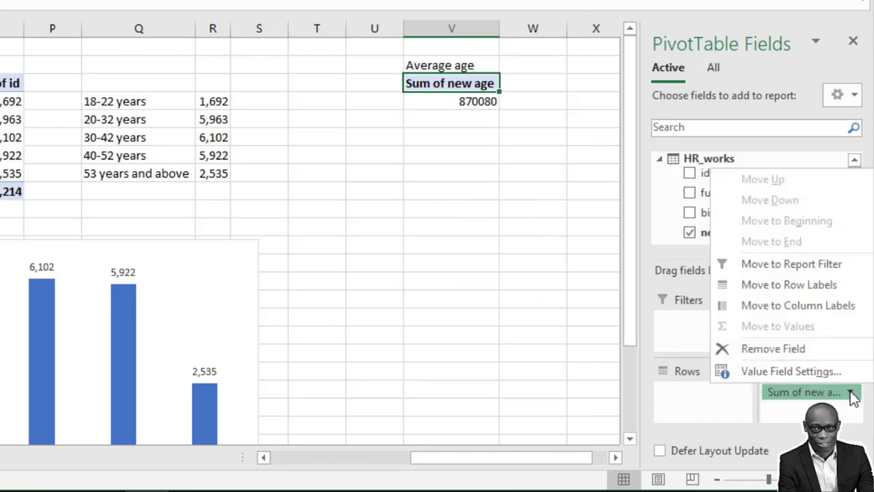
{"action": "left_click", "coordinate": [790, 375]}
{"action": "left_click", "coordinate": [321, 289]}
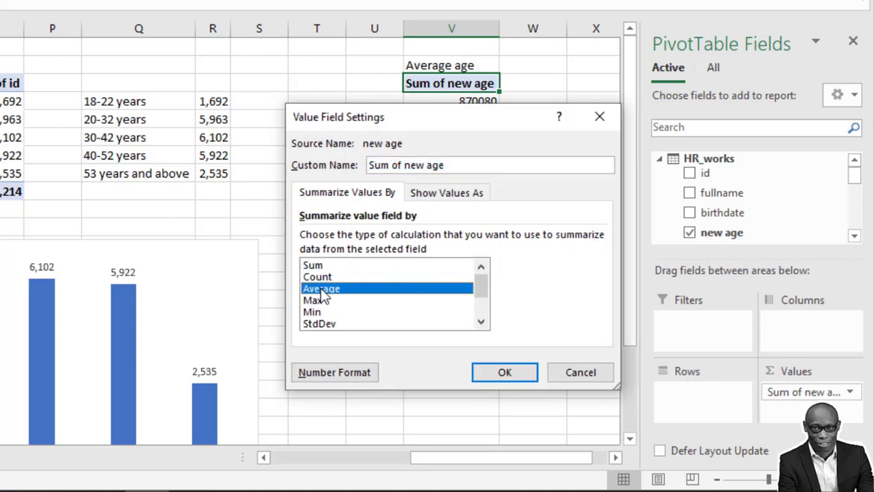
{"action": "left_click", "coordinate": [513, 371]}
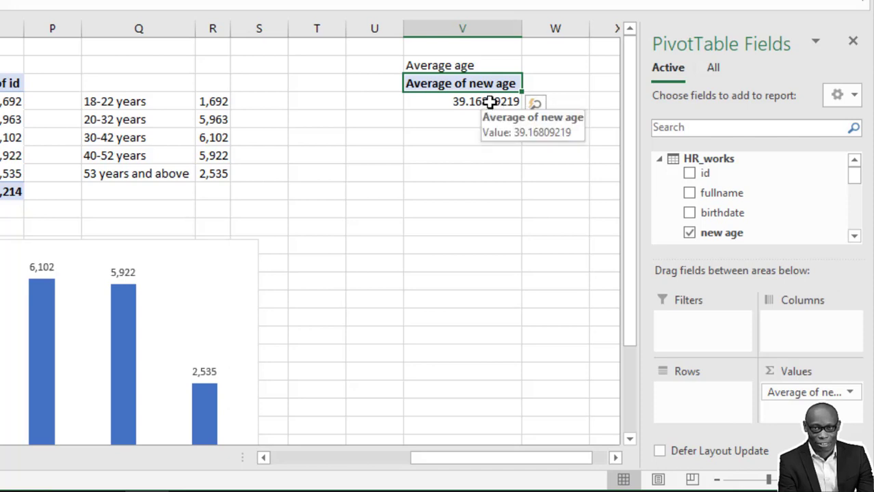
Format the average age as Number with thousands separator and 0 decimals, showing 39.
{"action": "right_click", "coordinate": [490, 102]}
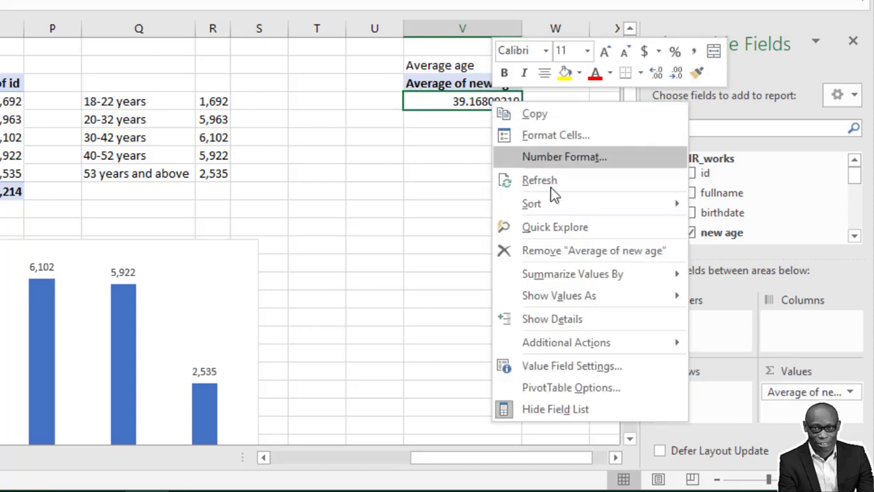
{"action": "left_click", "coordinate": [579, 158]}
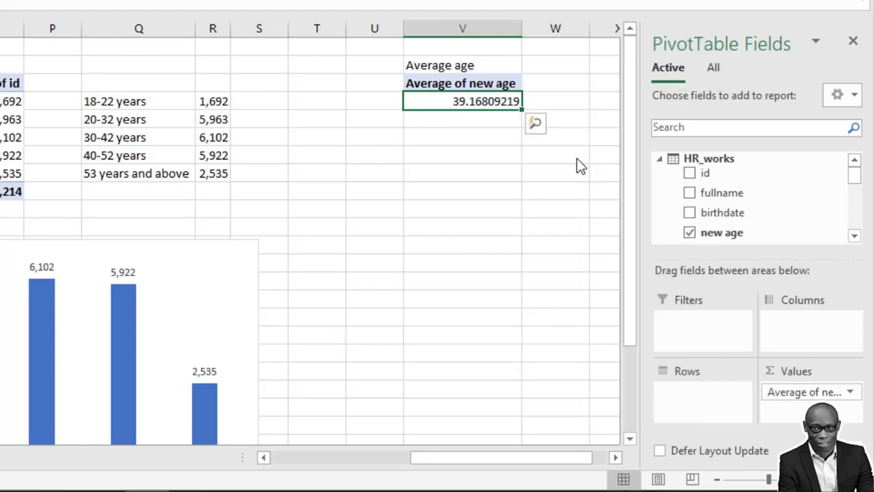
{"action": "left_click", "coordinate": [375, 33]}
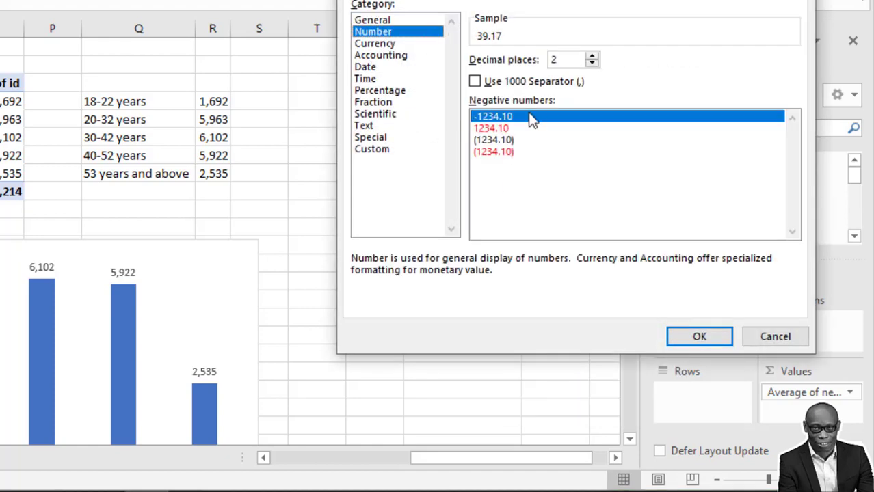
{"action": "left_click", "coordinate": [475, 81]}
{"action": "double_click", "coordinate": [591, 64]}
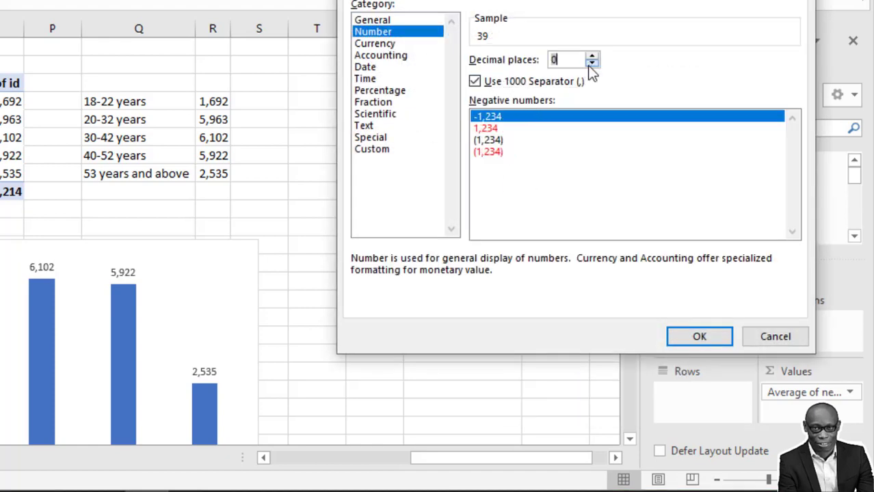
{"action": "left_click", "coordinate": [677, 336]}
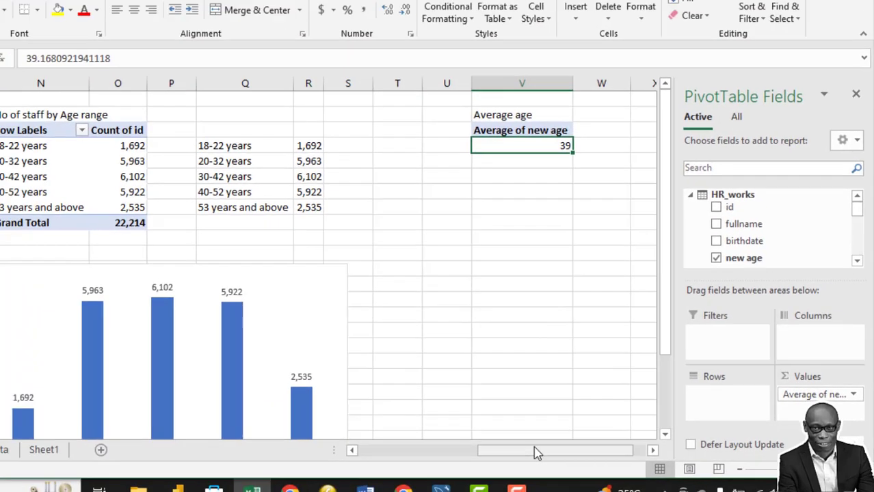
Paste the average-age pivot at AA3 and widen column AA to fit.
{"action": "left_click_drag", "start_coordinate": [504, 458], "coordinate": [505, 458]}
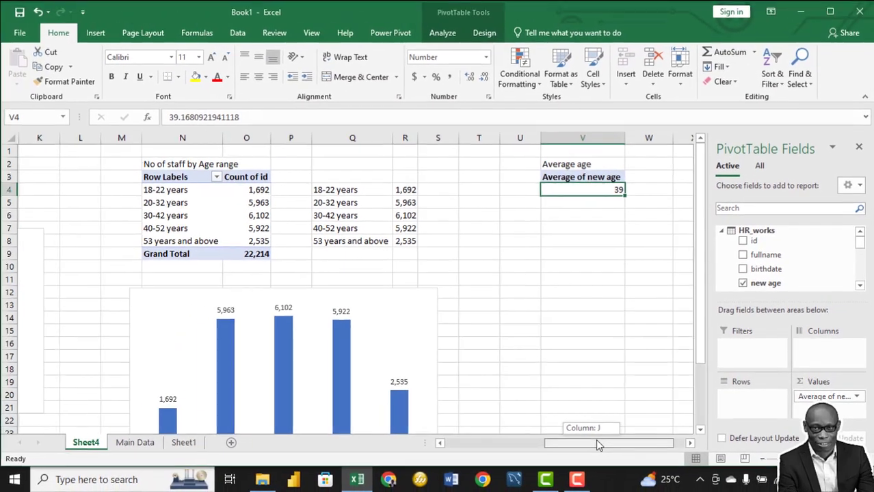
{"action": "left_click_drag", "start_coordinate": [597, 445], "coordinate": [622, 444]}
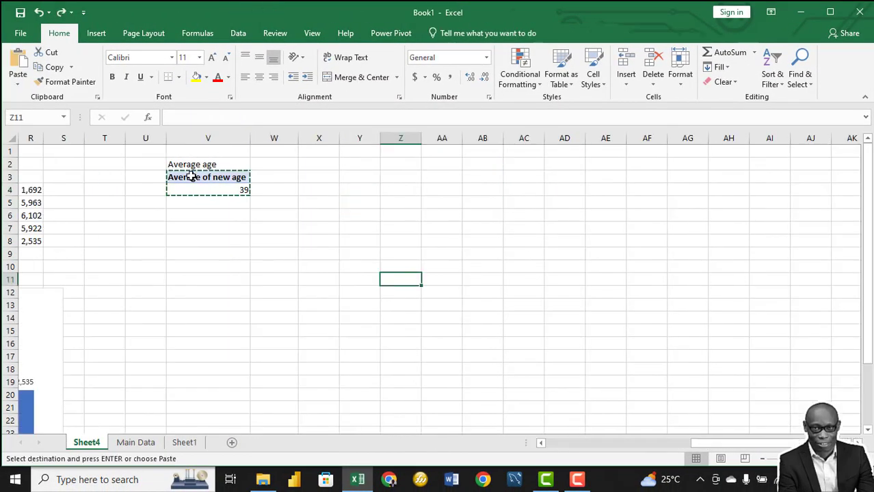
{"action": "left_click_drag", "start_coordinate": [205, 178], "coordinate": [214, 189]}
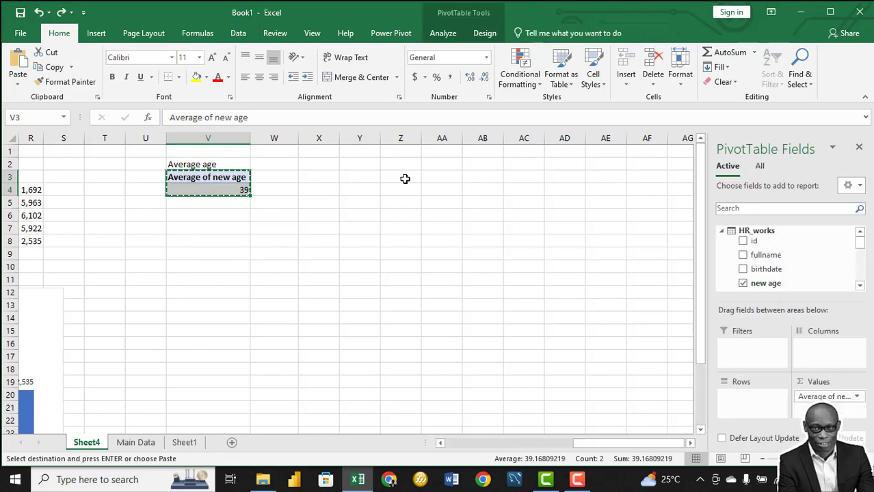
{"action": "left_click", "coordinate": [433, 177]}
{"action": "key", "text": "ctrl+v"}
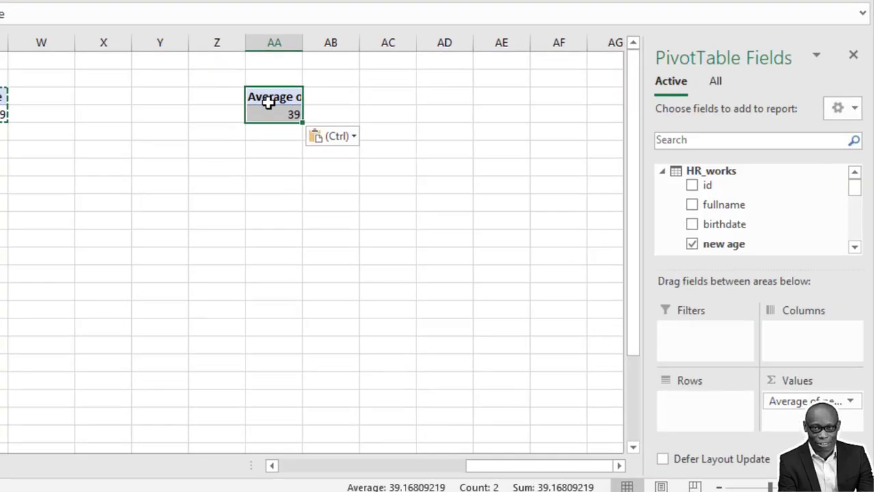
{"action": "double_click", "coordinate": [267, 15]}
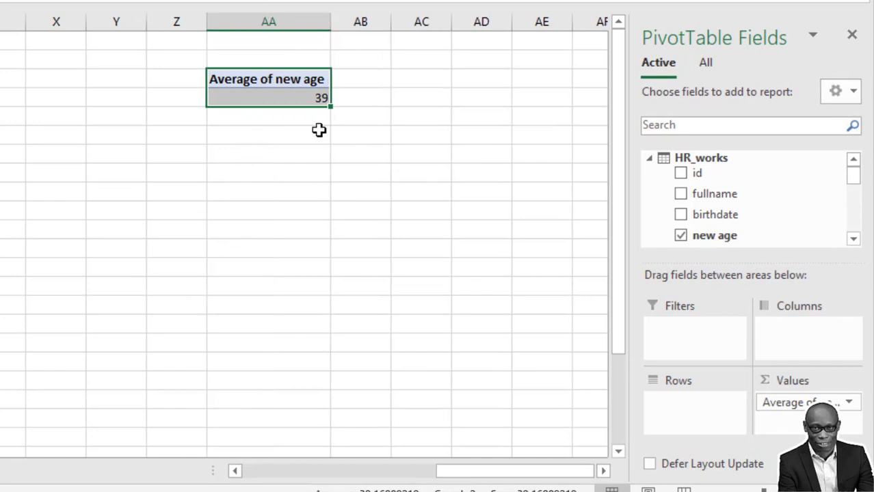
{"action": "scroll", "coordinate": [718, 210], "scroll_direction": "down", "scroll_amount": 3}
{"action": "scroll", "coordinate": [741, 211], "scroll_direction": "up", "scroll_amount": 1}
Rebuild the AA pivot to count ids by department, with attrition as a report filter.
{"action": "left_click_drag", "start_coordinate": [732, 171], "coordinate": [691, 413]}
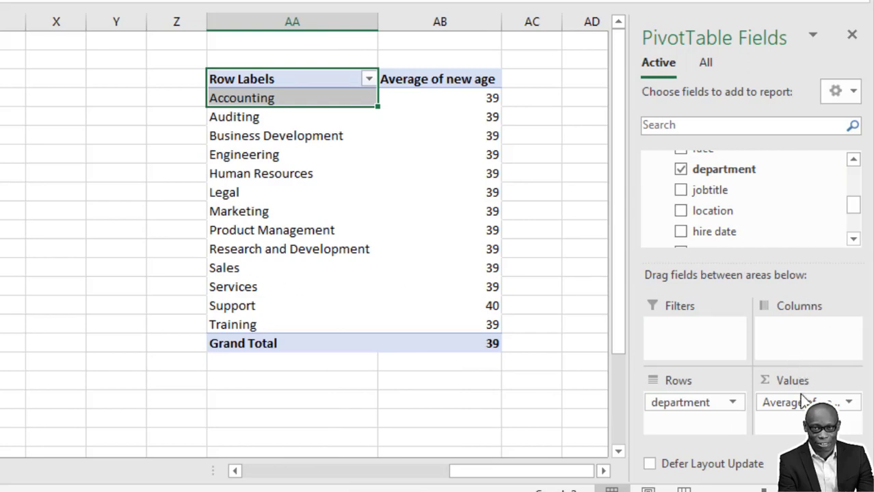
{"action": "left_click_drag", "start_coordinate": [801, 395], "coordinate": [485, 408]}
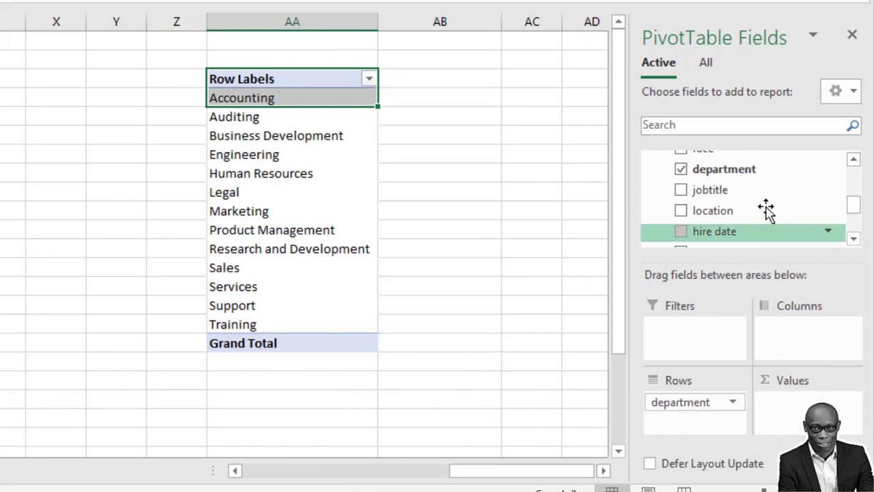
{"action": "scroll", "coordinate": [766, 207], "scroll_direction": "up", "scroll_amount": 3}
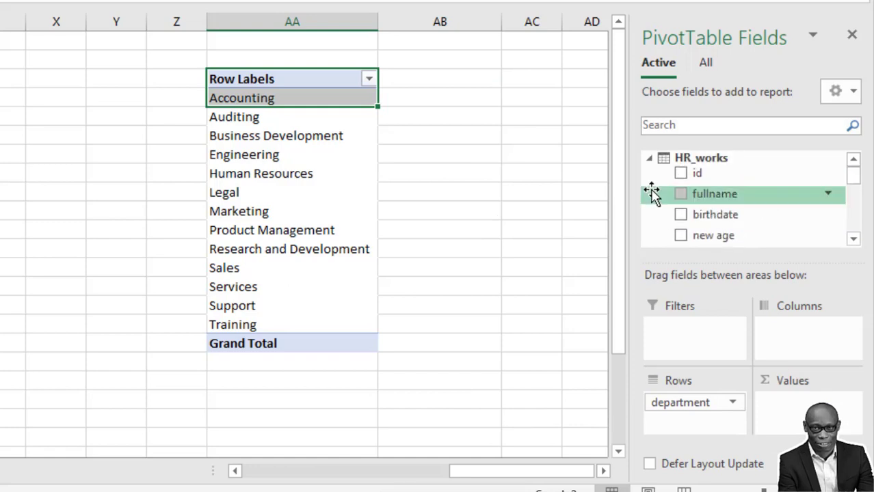
{"action": "left_click_drag", "start_coordinate": [687, 175], "coordinate": [792, 420]}
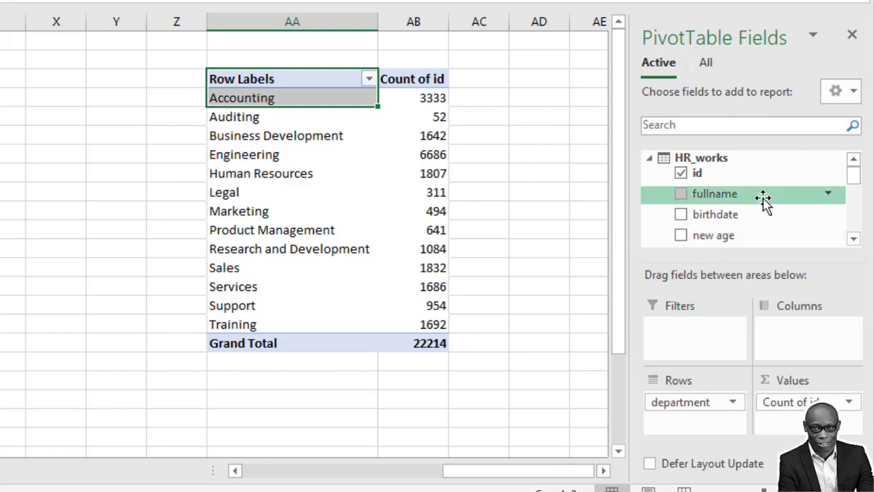
{"action": "scroll", "coordinate": [765, 200], "scroll_direction": "down", "scroll_amount": 8}
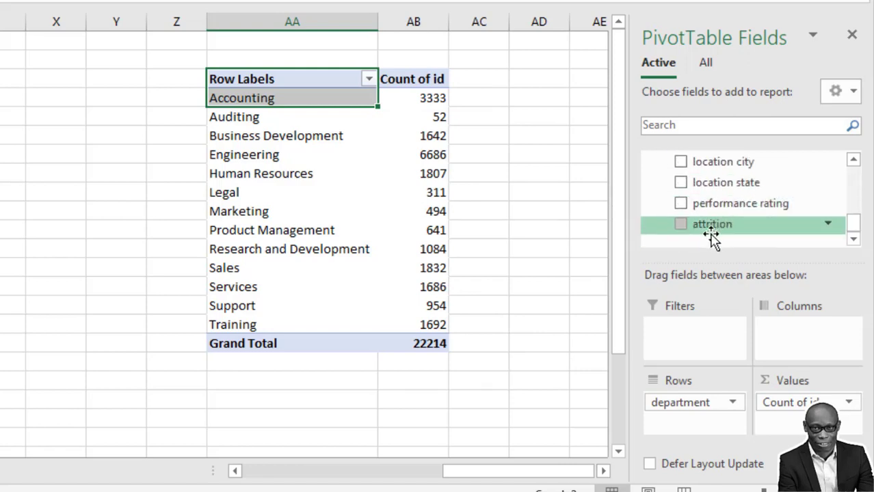
{"action": "left_click_drag", "start_coordinate": [714, 226], "coordinate": [690, 336]}
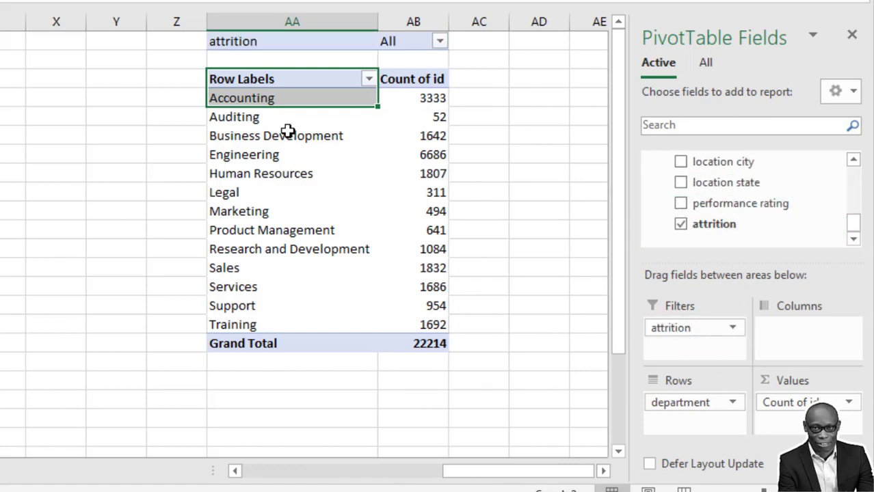
Set the pivot's attrition filter to Yes.
{"action": "left_click", "coordinate": [440, 43]}
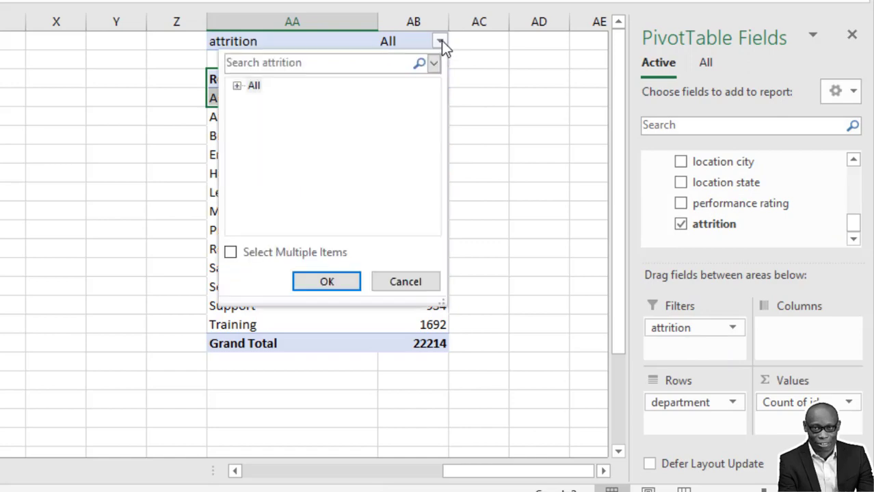
{"action": "left_click", "coordinate": [441, 41]}
{"action": "left_click", "coordinate": [441, 41]}
{"action": "left_click", "coordinate": [237, 86]}
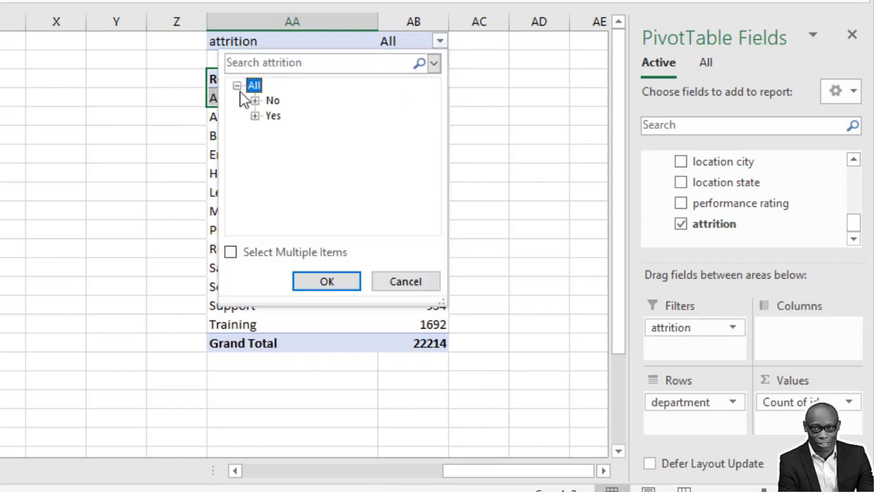
{"action": "left_click", "coordinate": [273, 116]}
{"action": "left_click", "coordinate": [273, 102]}
{"action": "left_click", "coordinate": [274, 116]}
Apply the attrition Yes filter and format counts as Number with thousands separator and 0 decimals.
{"action": "left_click", "coordinate": [327, 281]}
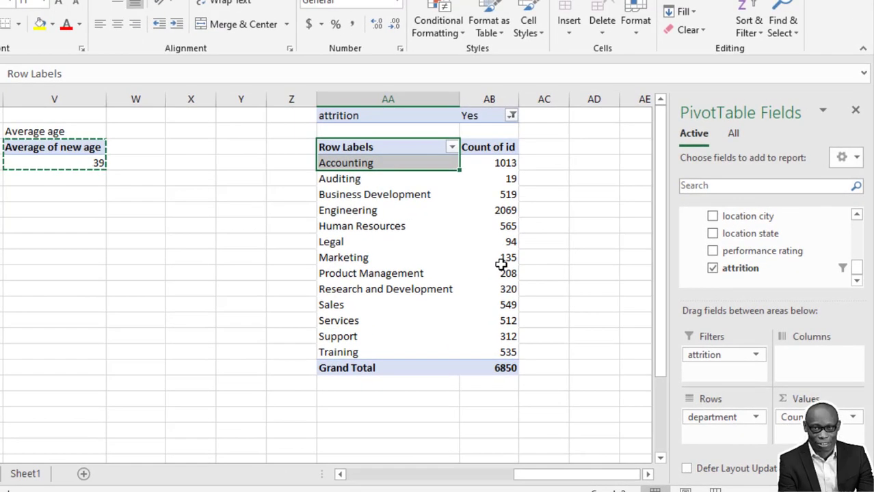
{"action": "right_click", "coordinate": [446, 220]}
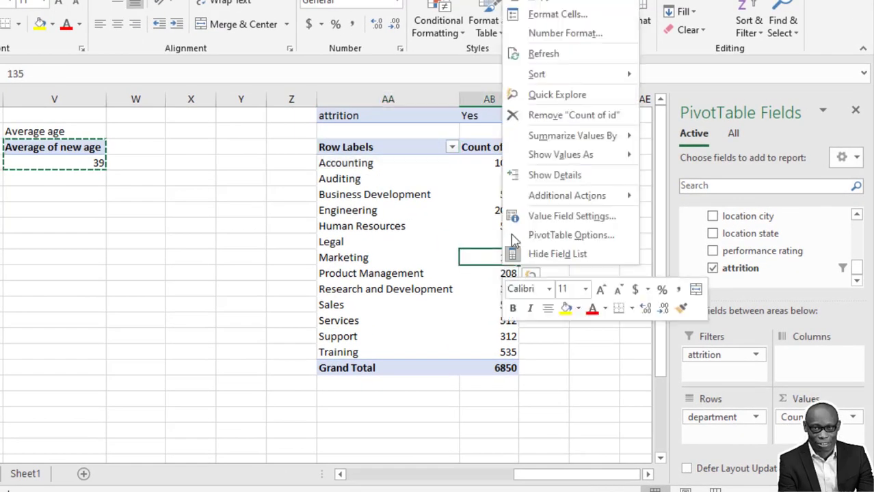
{"action": "left_click", "coordinate": [565, 33]}
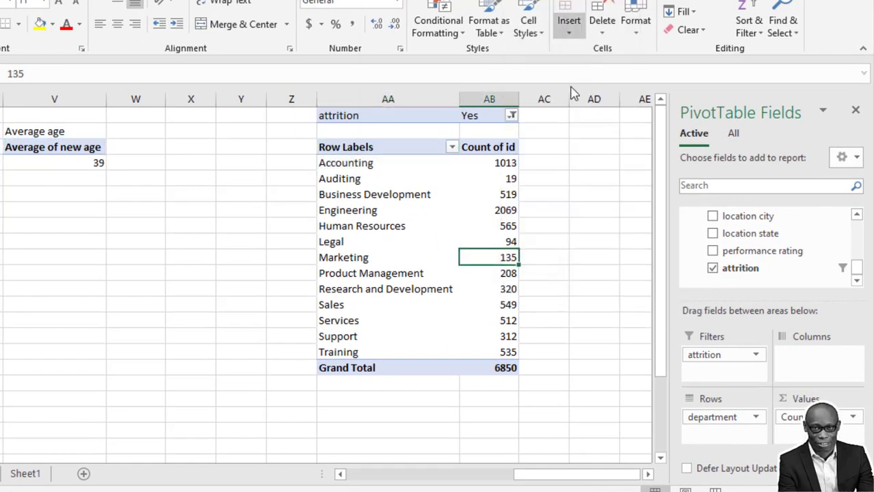
{"action": "left_click", "coordinate": [389, 14]}
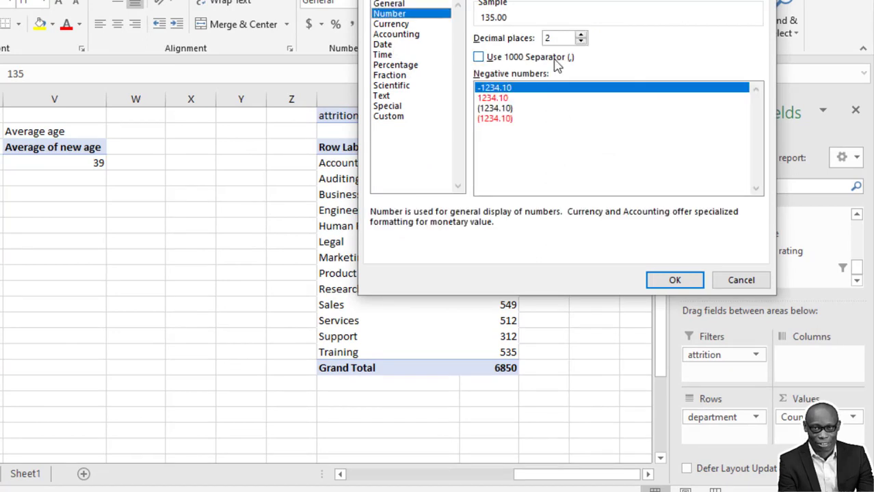
{"action": "left_click", "coordinate": [479, 57]}
{"action": "left_click", "coordinate": [580, 42]}
{"action": "left_click", "coordinate": [581, 35]}
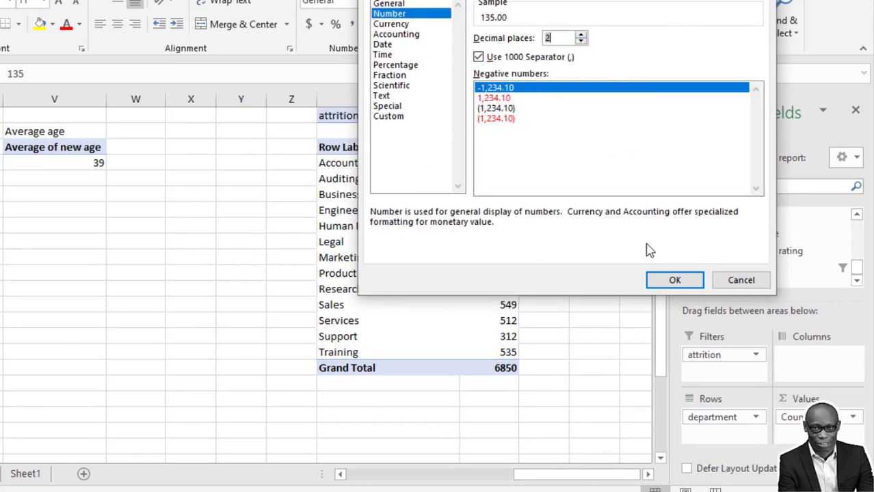
{"action": "left_click", "coordinate": [581, 41]}
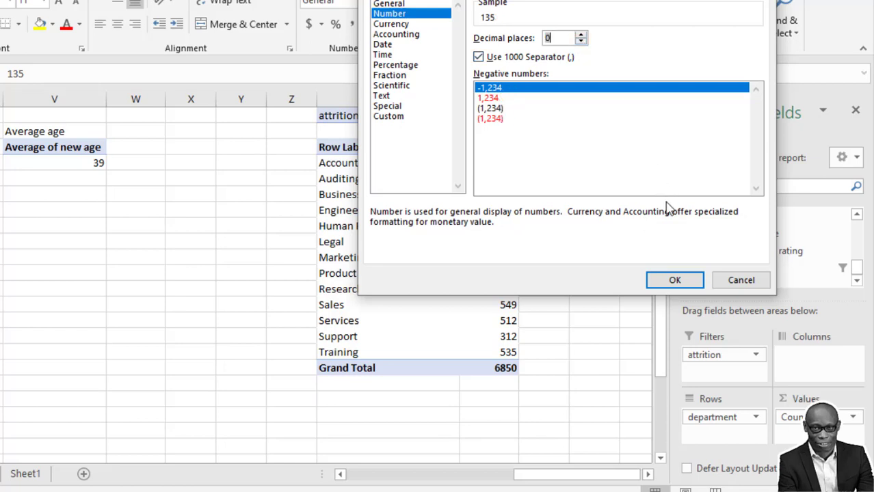
{"action": "left_click", "coordinate": [673, 281]}
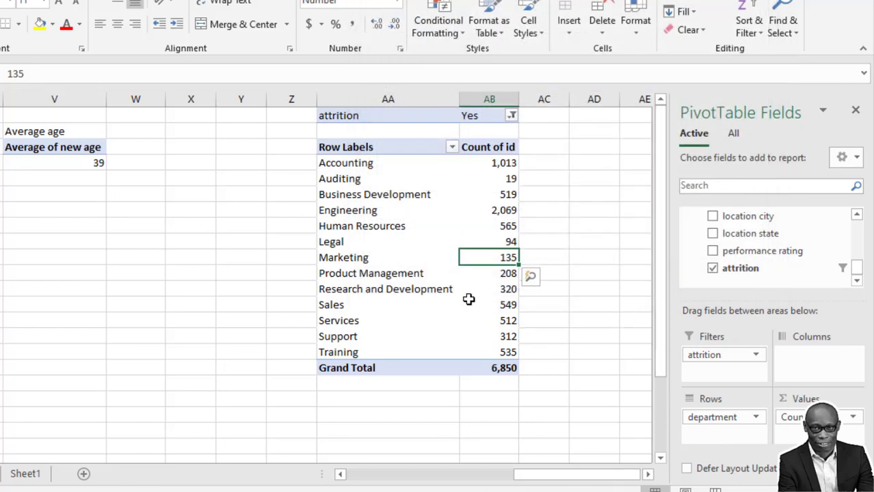
Sort departments by count largest to smallest, Engineering (2,069) first.
{"action": "right_click", "coordinate": [488, 210]}
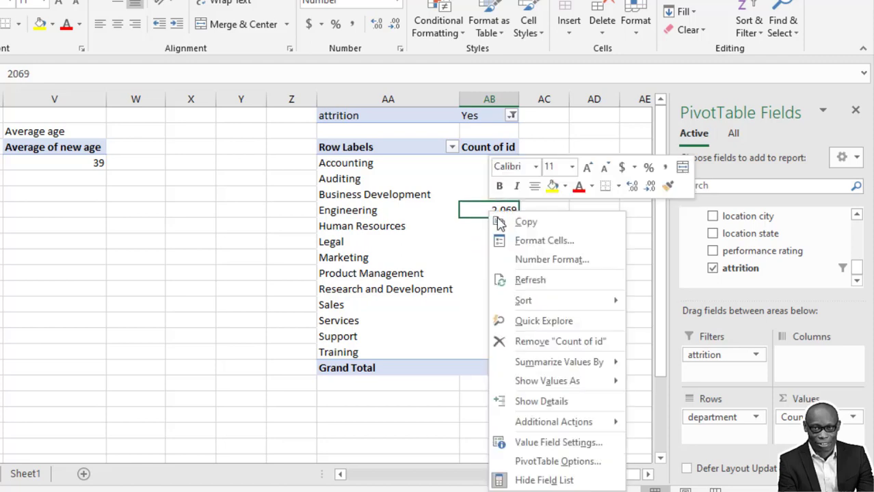
{"action": "mouse_move", "coordinate": [552, 304]}
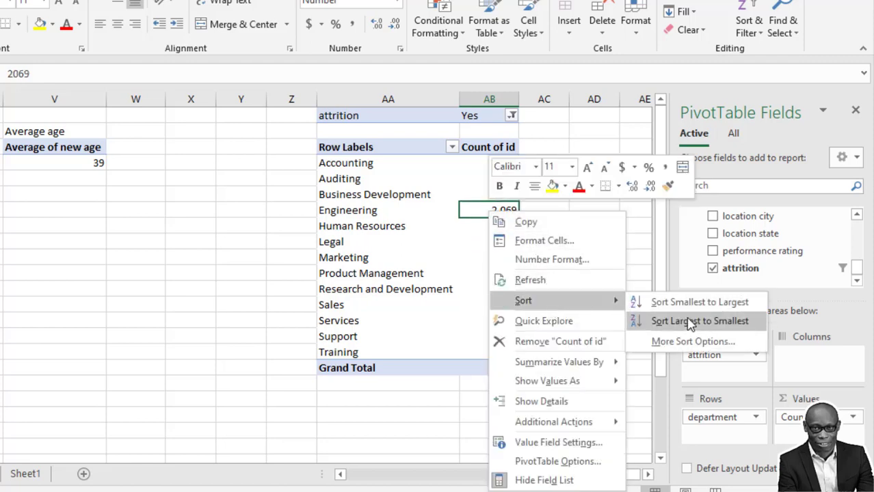
{"action": "left_click", "coordinate": [691, 321]}
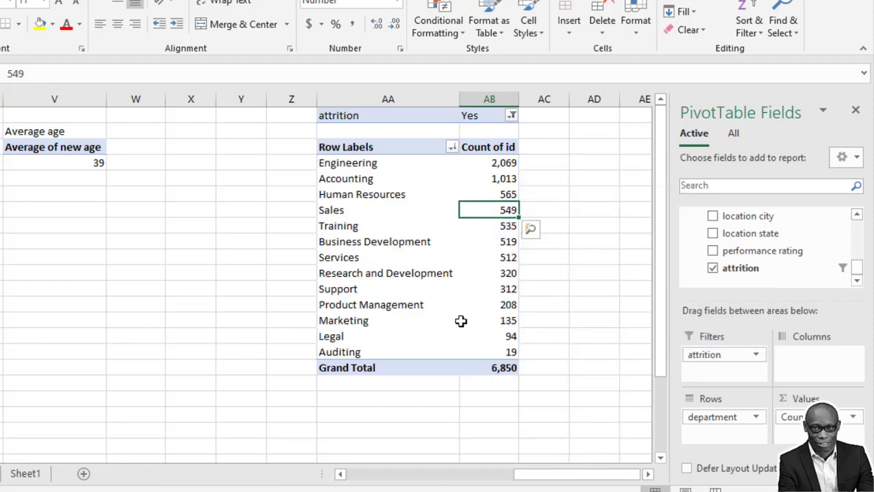
{"action": "mouse_move", "coordinate": [557, 479]}
{"action": "left_mouse_down"}
{"action": "mouse_move", "coordinate": [469, 475]}
{"action": "mouse_move", "coordinate": [548, 474]}
{"action": "left_mouse_up"}
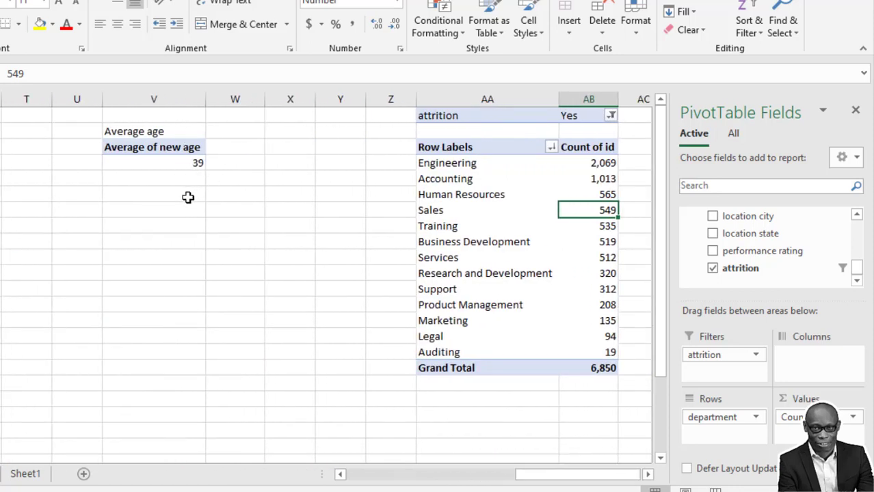
Enter =V4 in the empty cell below the column V average age, displaying 39.
{"action": "left_click", "coordinate": [189, 207]}
{"action": "type", "text": "="}
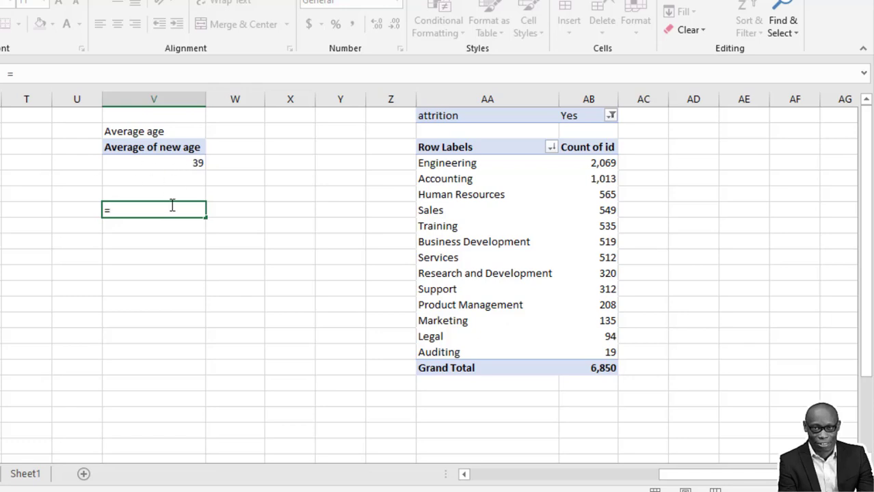
{"action": "type", "text": "v4"}
{"action": "key", "text": "Return"}
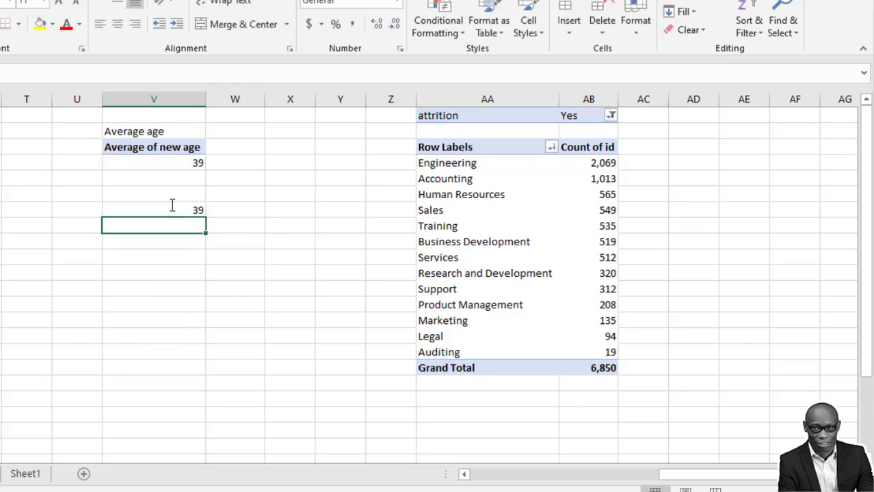
Insert a clustered bar PivotChart from the department attrition pivot table.
{"action": "scroll", "coordinate": [12, 225], "scroll_direction": "right", "scroll_amount": 10}
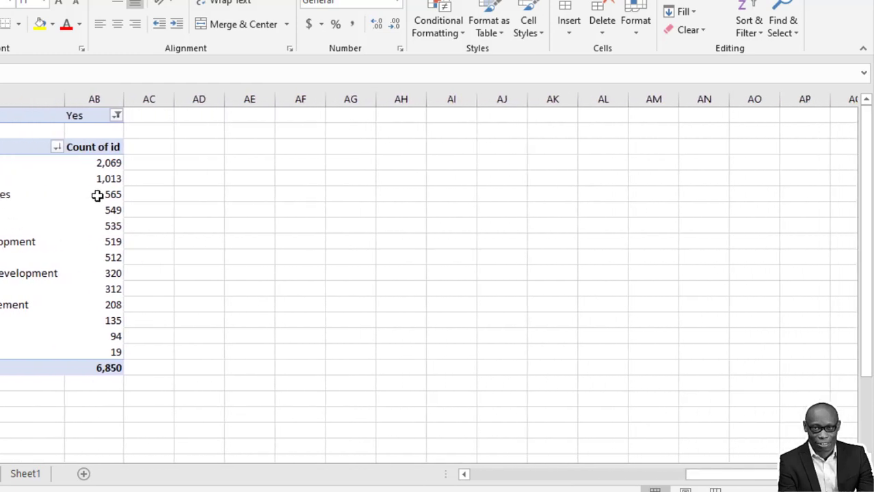
{"action": "left_click", "coordinate": [97, 196]}
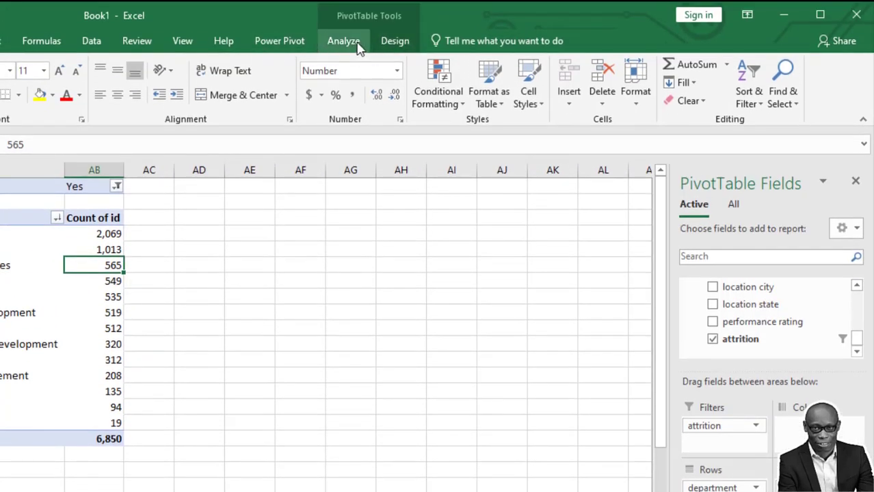
{"action": "left_click", "coordinate": [337, 42]}
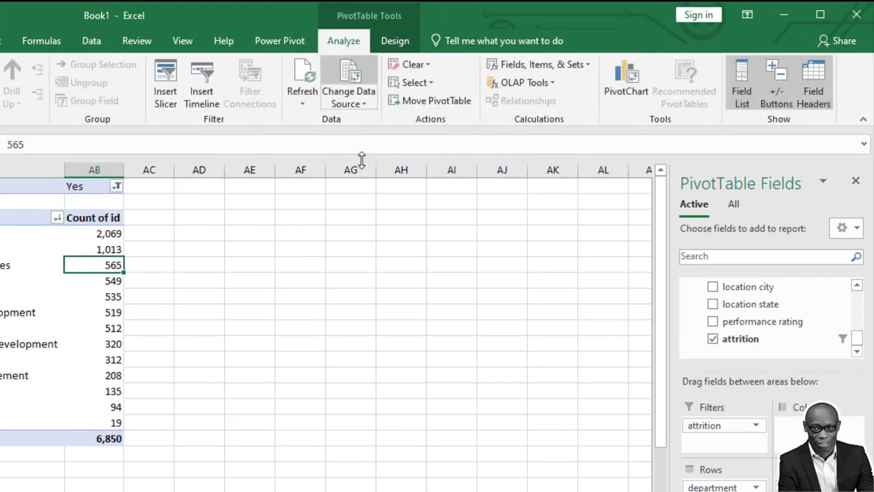
{"action": "left_click", "coordinate": [626, 80]}
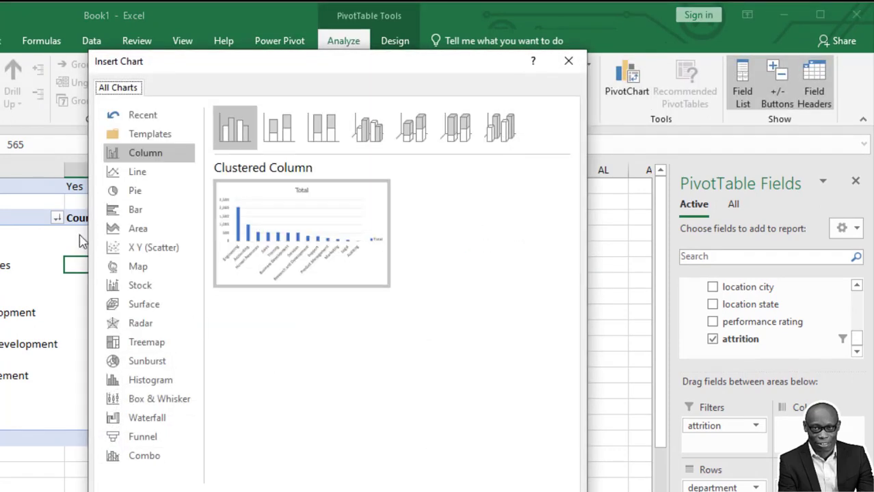
{"action": "left_click", "coordinate": [135, 210]}
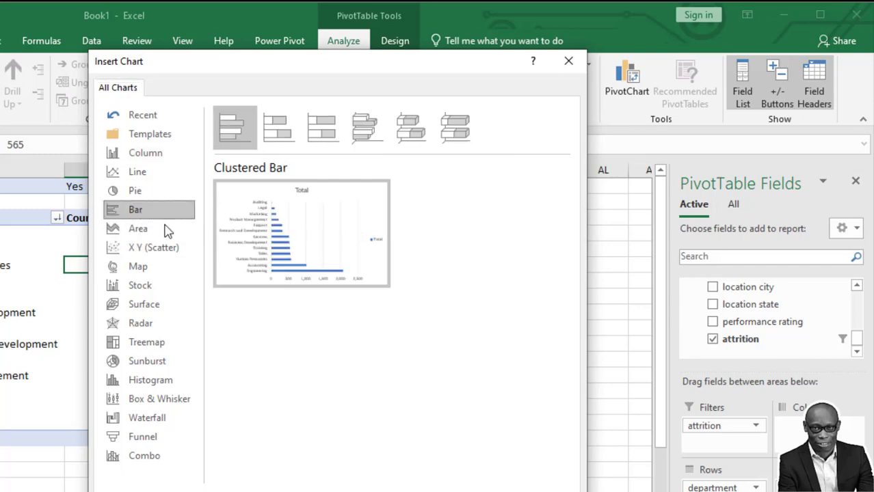
{"action": "key", "text": "Return"}
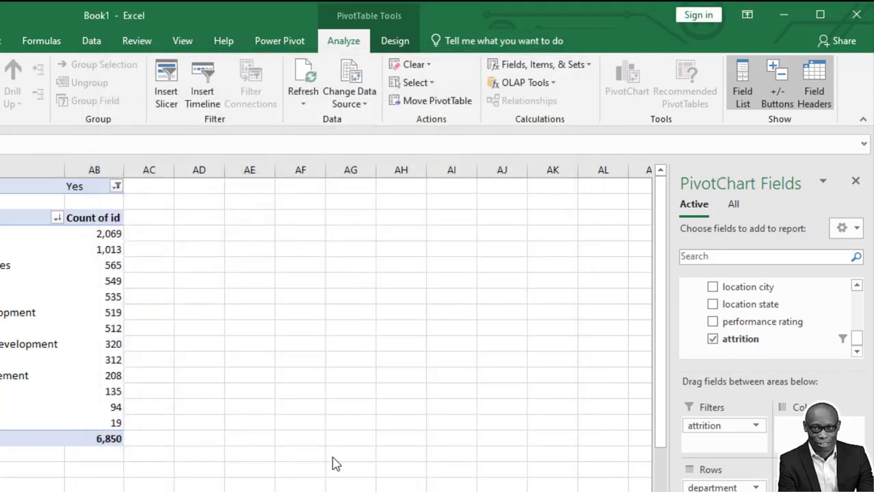
Move the chart beside the table, sort departments smallest to largest, and hide all field buttons.
{"action": "left_click_drag", "start_coordinate": [234, 280], "coordinate": [302, 226]}
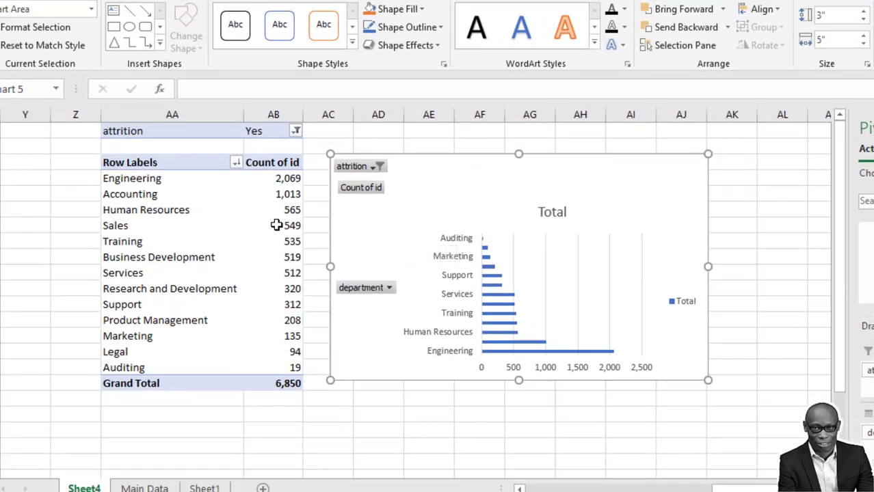
{"action": "right_click", "coordinate": [276, 225]}
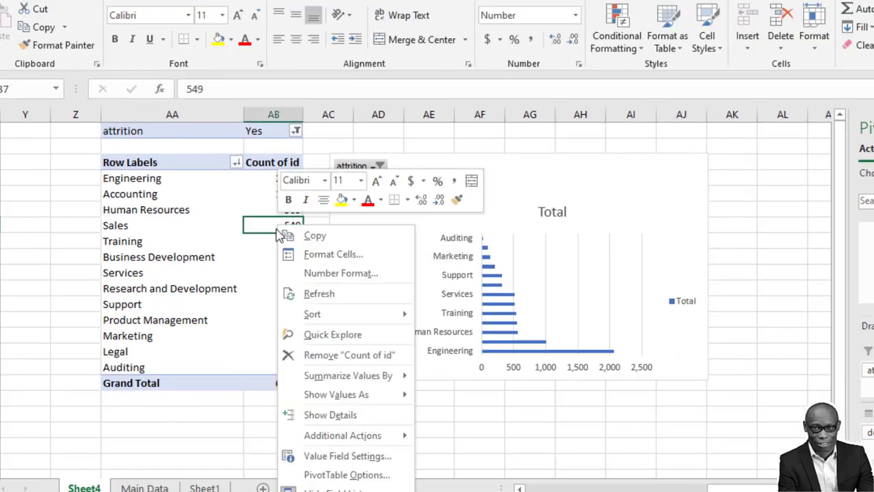
{"action": "mouse_move", "coordinate": [324, 316]}
{"action": "left_click", "coordinate": [479, 317]}
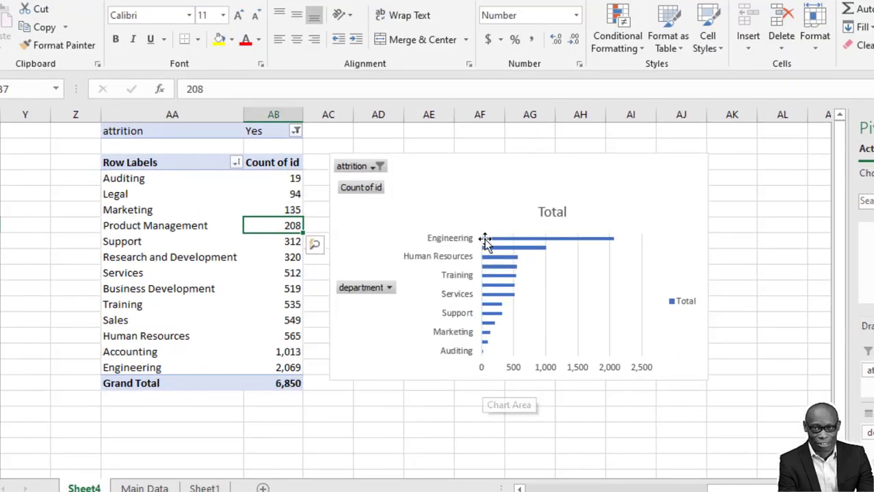
{"action": "right_click", "coordinate": [368, 176]}
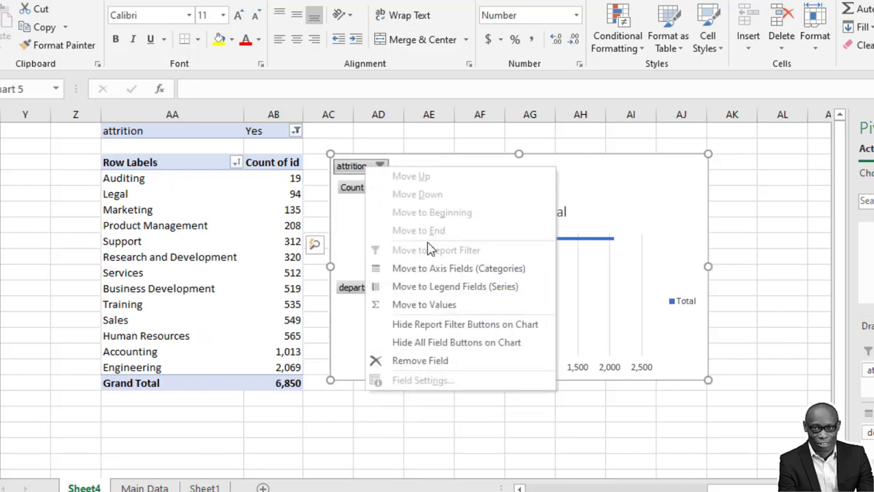
{"action": "left_click", "coordinate": [440, 345]}
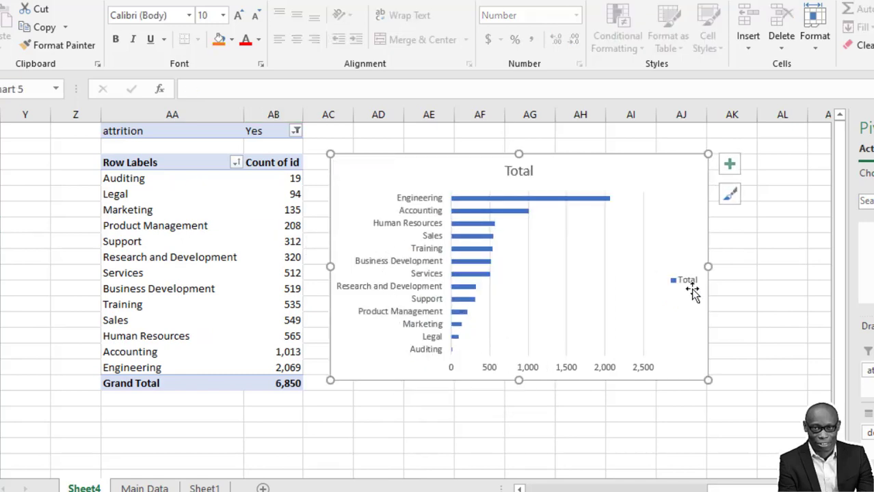
Delete the chart's legend, horizontal value axis and vertical gridlines.
{"action": "right_click", "coordinate": [689, 286]}
{"action": "left_click", "coordinate": [727, 289]}
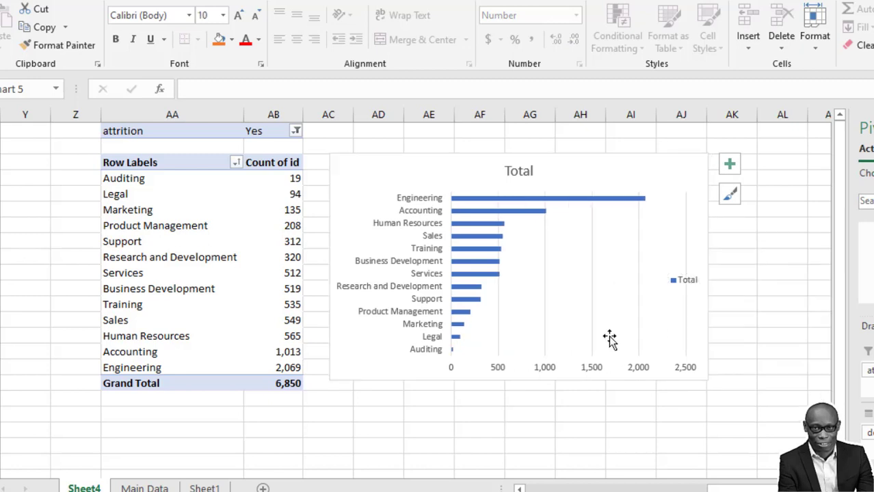
{"action": "left_click", "coordinate": [595, 369]}
{"action": "key", "text": "Delete"}
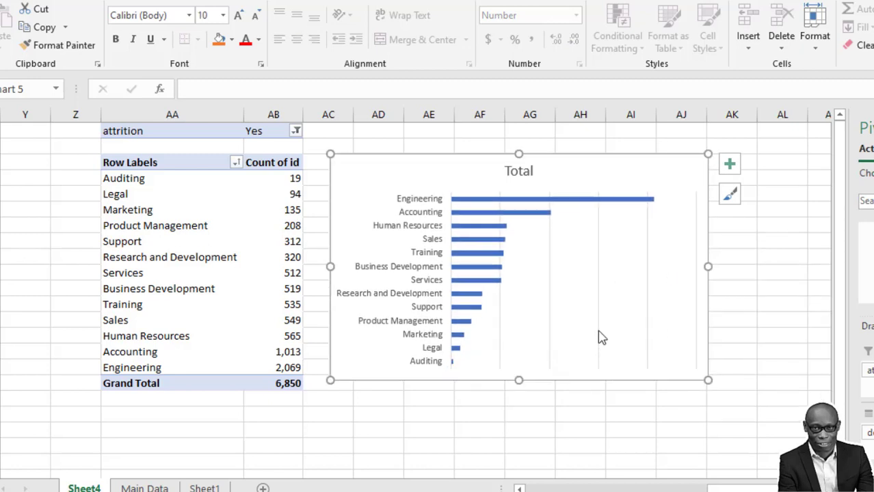
{"action": "left_click", "coordinate": [599, 335]}
{"action": "key", "text": "Delete"}
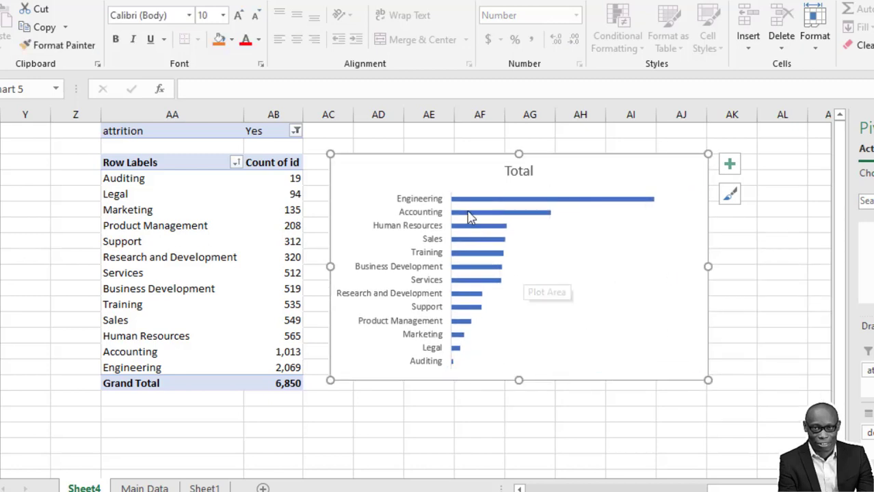
Add data labels to the bars, from 19 for Auditing to 2,069 for Engineering.
{"action": "right_click", "coordinate": [470, 206]}
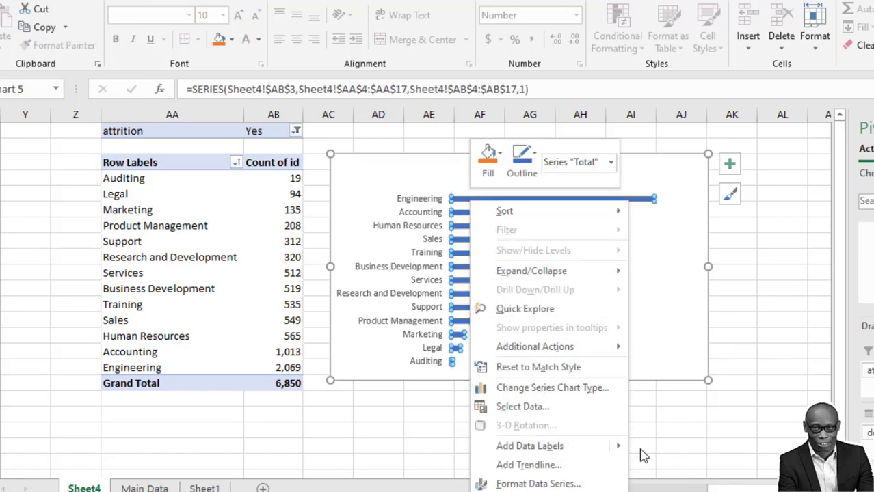
{"action": "mouse_move", "coordinate": [620, 448]}
{"action": "left_click", "coordinate": [683, 447]}
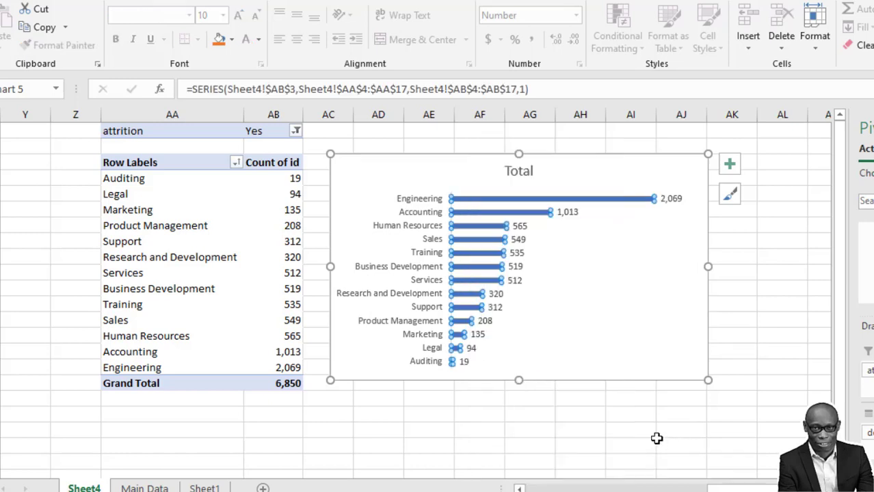
{"action": "left_click", "coordinate": [760, 321]}
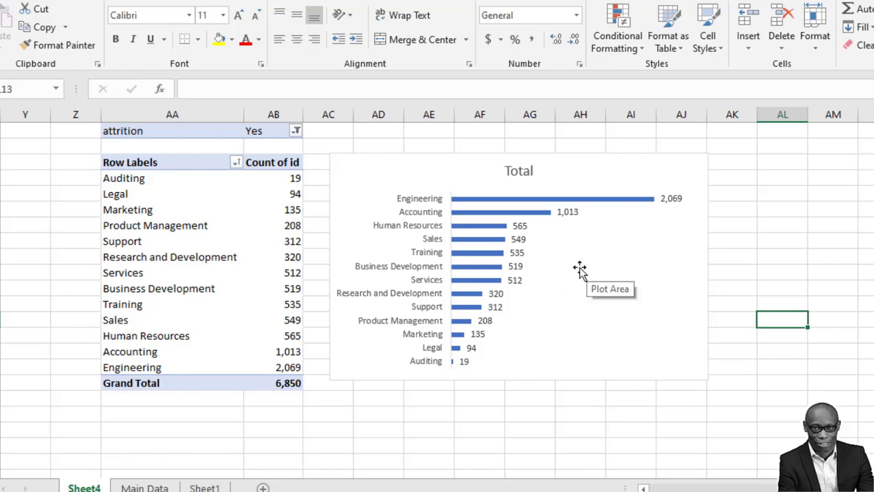
Delete the chart's Total title and type the label 'attrition by dept' in AA22.
{"action": "left_click", "coordinate": [513, 177]}
{"action": "key", "text": "Delete"}
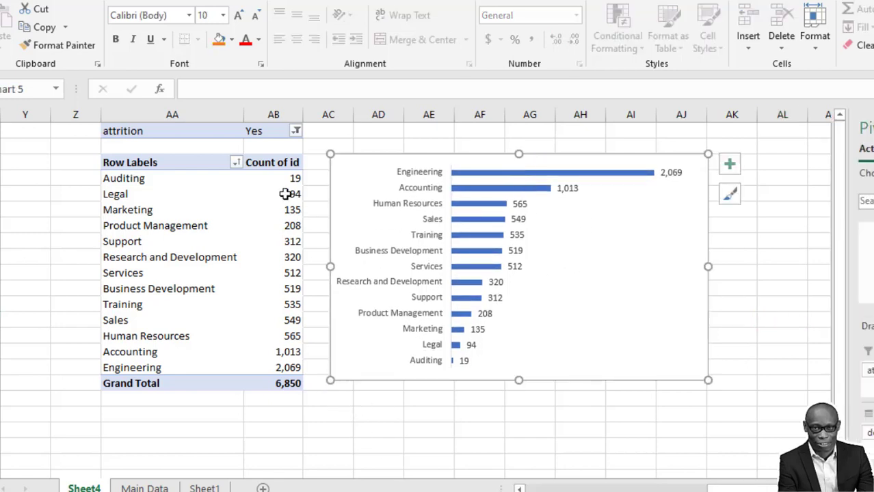
{"action": "left_click", "coordinate": [90, 461]}
{"action": "type", "text": "attrition by dept"}
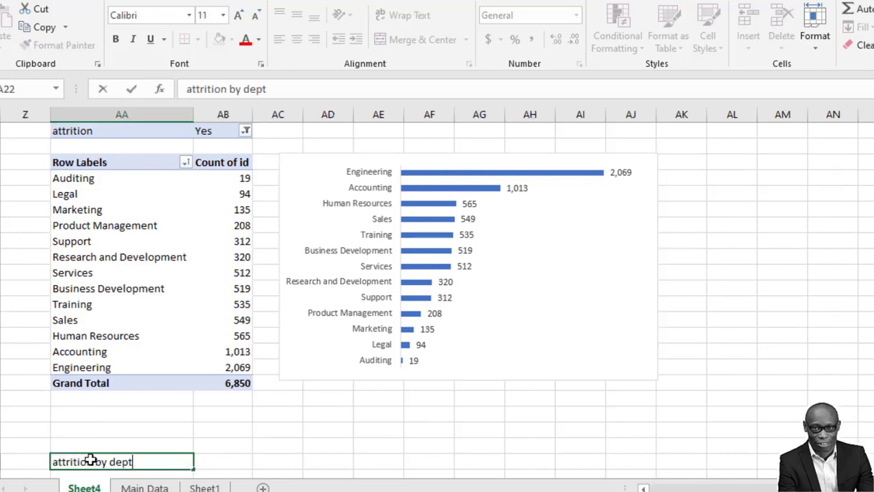
Copy the average-age pivot cells and paste them into AO2.
{"action": "scroll", "coordinate": [214, 166], "scroll_direction": "left", "scroll_amount": 3}
{"action": "left_click_drag", "start_coordinate": [215, 166], "coordinate": [208, 179]}
{"action": "key", "text": "ctrl+c"}
{"action": "left_click_drag", "start_coordinate": [704, 489], "coordinate": [683, 470]}
{"action": "left_click", "coordinate": [577, 149]}
{"action": "key", "text": "ctrl+v"}
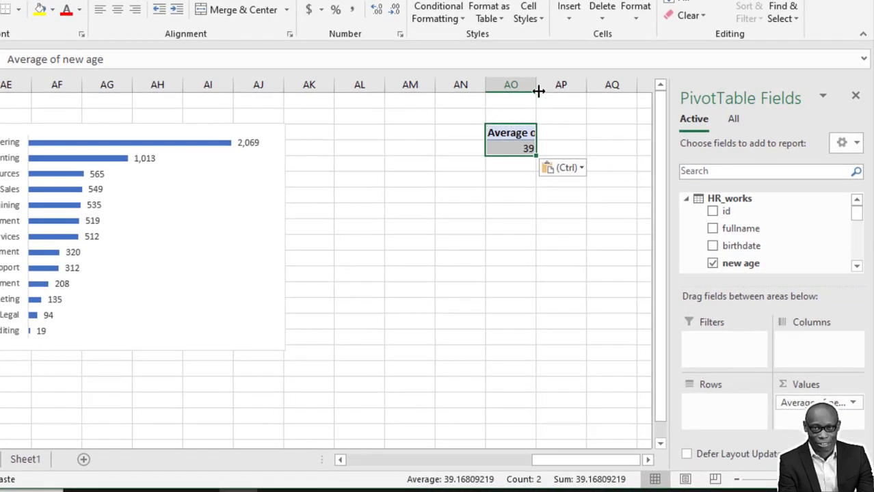
Remove average age from the copied pivot and put gender in its rows.
{"action": "scroll", "coordinate": [752, 232], "scroll_direction": "down", "scroll_amount": 1}
{"action": "left_click", "coordinate": [752, 226]}
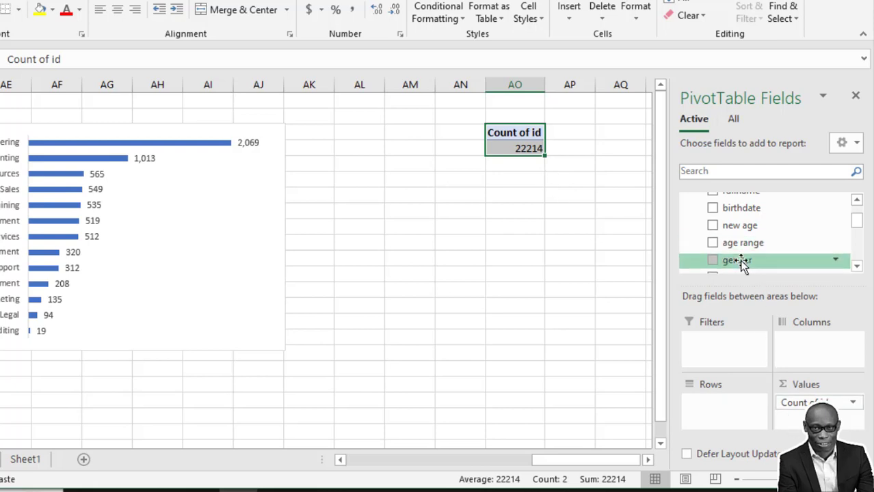
{"action": "left_click_drag", "start_coordinate": [742, 260], "coordinate": [715, 410]}
Format the count values as Number with a thousands separator and 0 decimals.
{"action": "scroll", "coordinate": [543, 459], "scroll_direction": "right", "scroll_amount": 2}
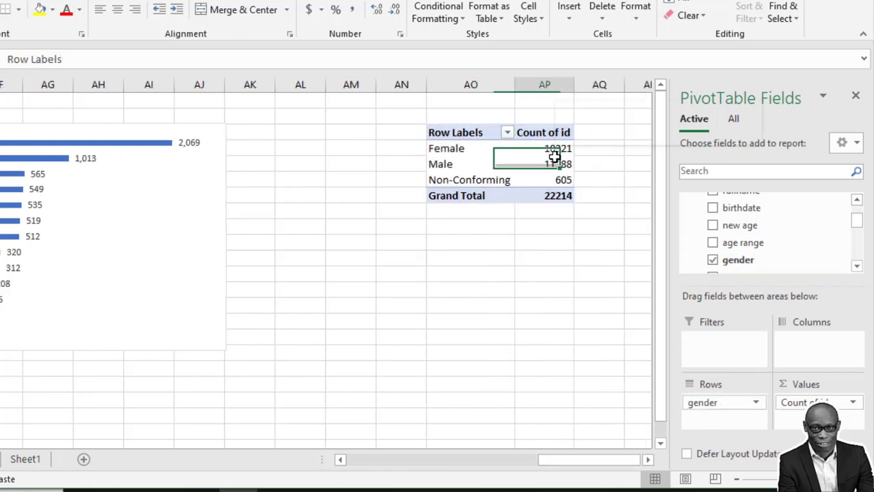
{"action": "right_click", "coordinate": [558, 161]}
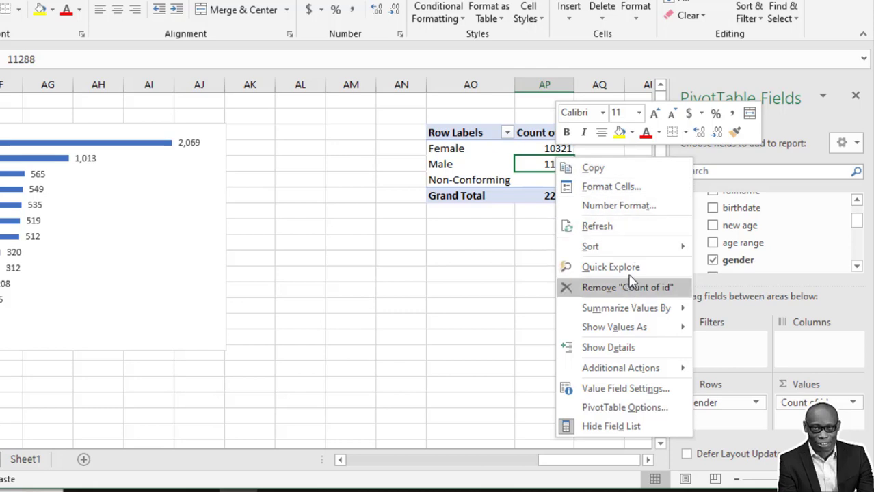
{"action": "left_click", "coordinate": [642, 209]}
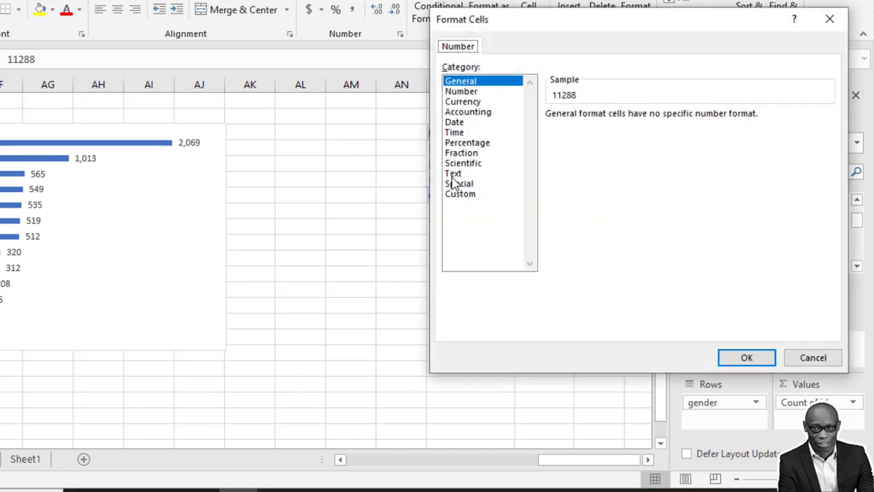
{"action": "left_click", "coordinate": [478, 92]}
{"action": "left_click", "coordinate": [551, 135]}
{"action": "left_click", "coordinate": [654, 119]}
{"action": "left_click", "coordinate": [653, 120]}
{"action": "left_click", "coordinate": [747, 357]}
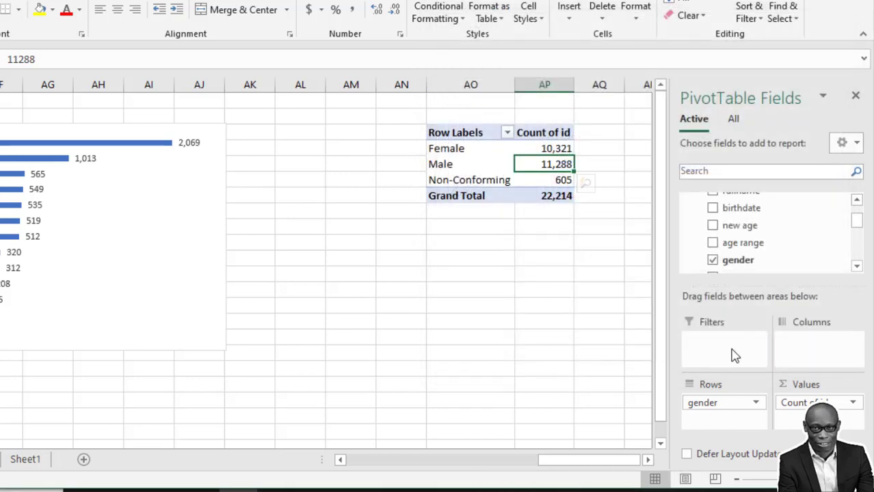
Add attrition as a pivot filter set to Yes only.
{"action": "scroll", "coordinate": [762, 230], "scroll_direction": "down", "scroll_amount": 3}
{"action": "left_click_drag", "start_coordinate": [742, 255], "coordinate": [717, 349]}
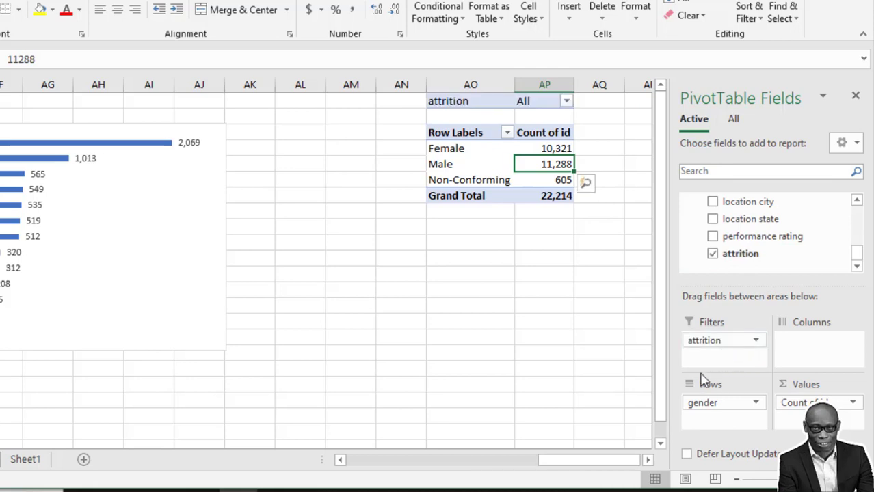
{"action": "left_click", "coordinate": [566, 102]}
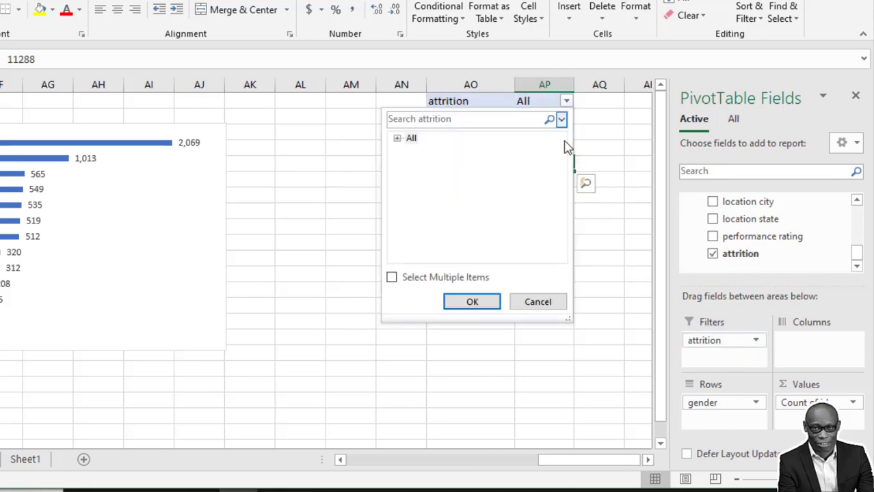
{"action": "left_click", "coordinate": [397, 138]}
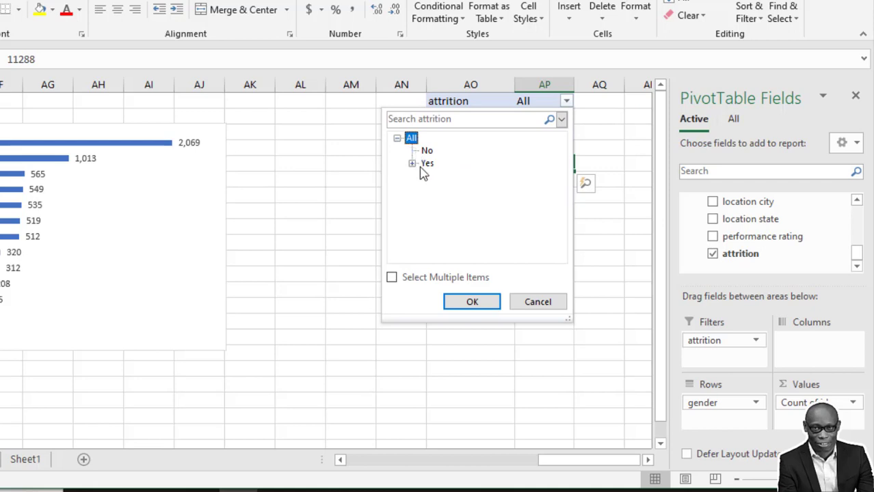
{"action": "left_click", "coordinate": [427, 164]}
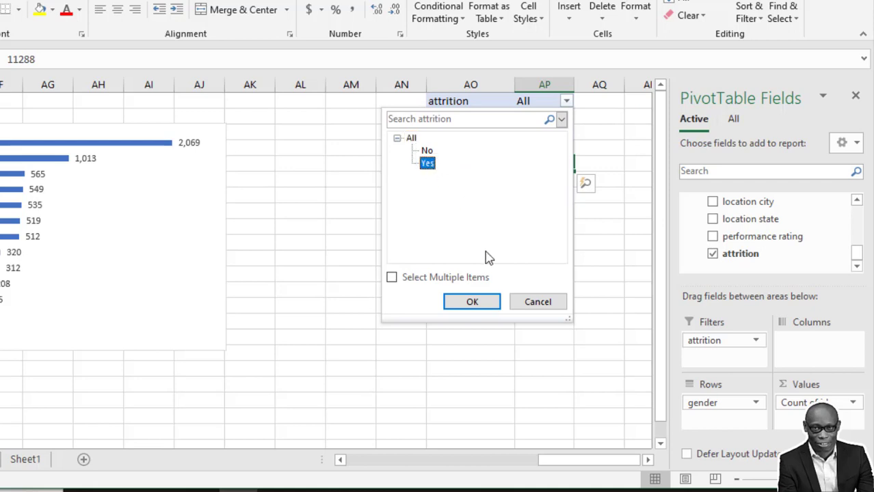
{"action": "left_click", "coordinate": [473, 304]}
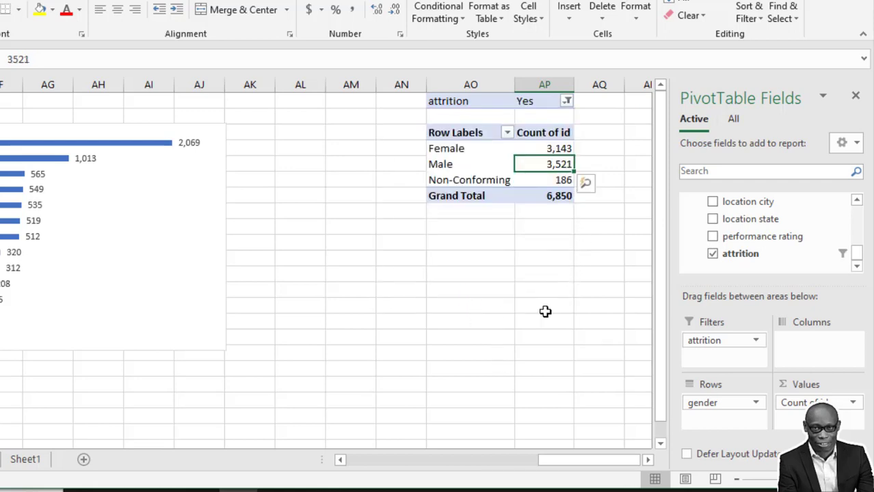
{"action": "left_click", "coordinate": [648, 460]}
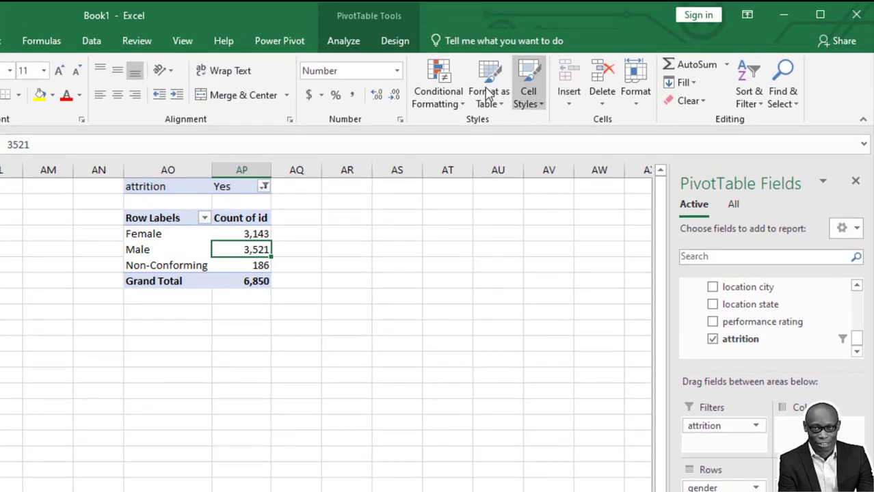
Insert a pie PivotChart from the gender attrition pivot.
{"action": "left_click", "coordinate": [345, 40]}
{"action": "left_click", "coordinate": [624, 86]}
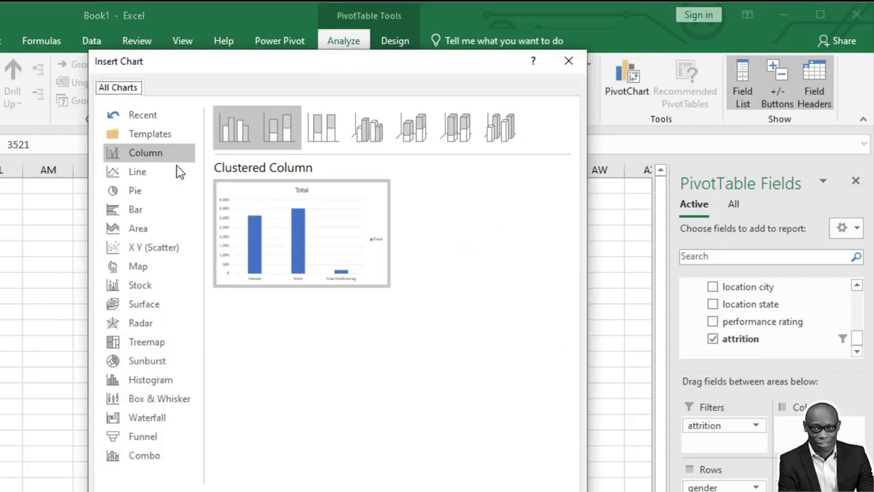
{"action": "left_click", "coordinate": [135, 190]}
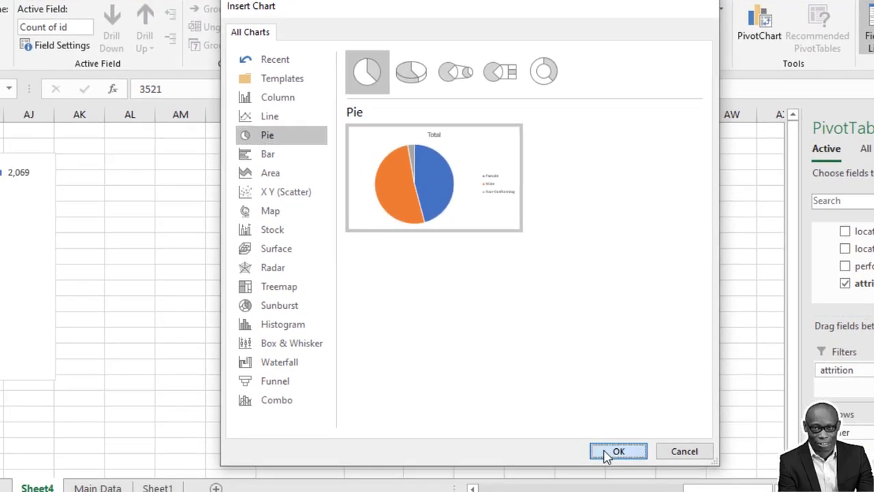
{"action": "left_click", "coordinate": [490, 491]}
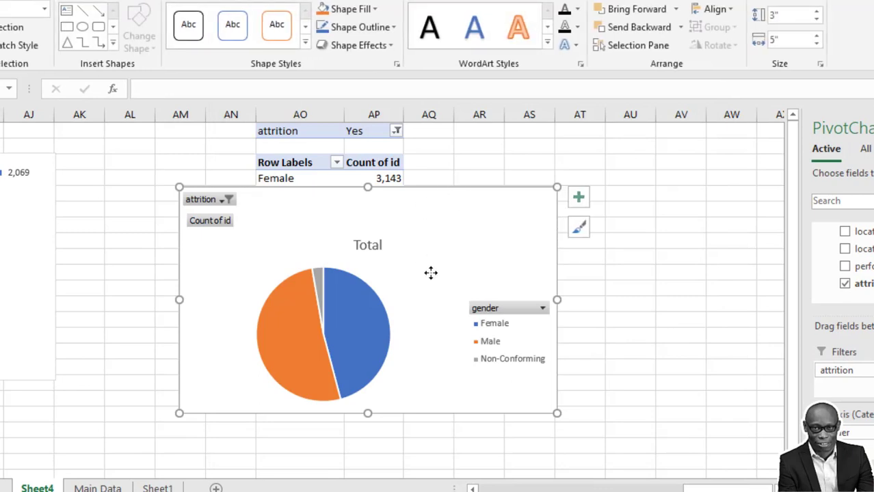
{"action": "mouse_move", "coordinate": [450, 297]}
{"action": "left_mouse_down"}
{"action": "mouse_move", "coordinate": [536, 318]}
{"action": "mouse_move", "coordinate": [455, 306]}
{"action": "left_mouse_up"}
Hide the pie chart's field buttons and delete its legend and Total title.
{"action": "right_click", "coordinate": [262, 266]}
{"action": "left_click", "coordinate": [297, 439]}
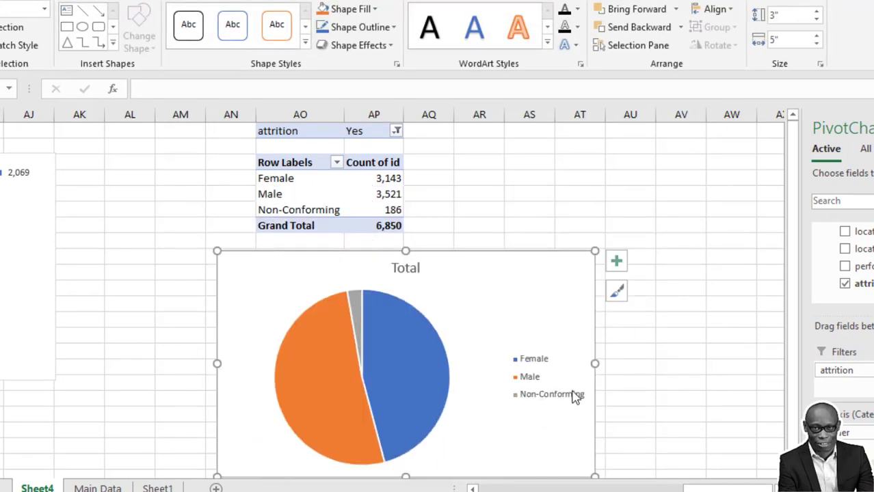
{"action": "right_click", "coordinate": [537, 370]}
{"action": "left_click", "coordinate": [573, 372]}
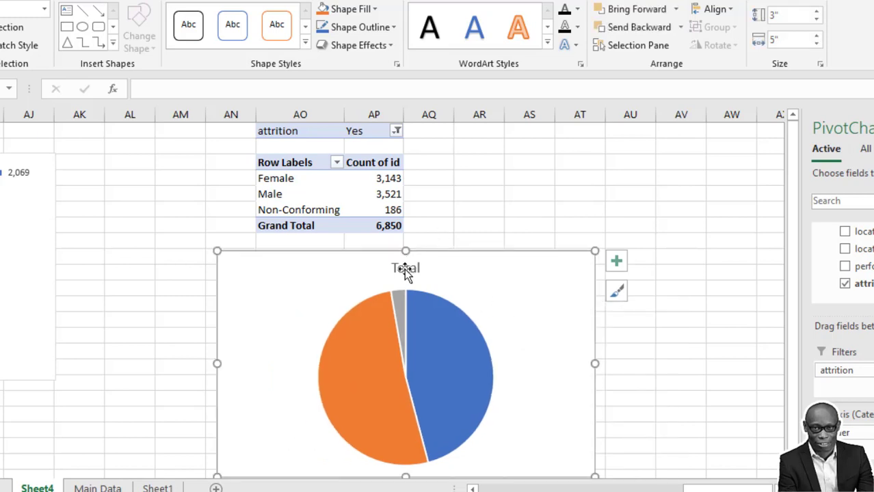
{"action": "right_click", "coordinate": [405, 269]}
{"action": "left_click", "coordinate": [447, 279]}
Move the pie chart up beside the gender pivot in columns AO–AP.
{"action": "left_click", "coordinate": [530, 210]}
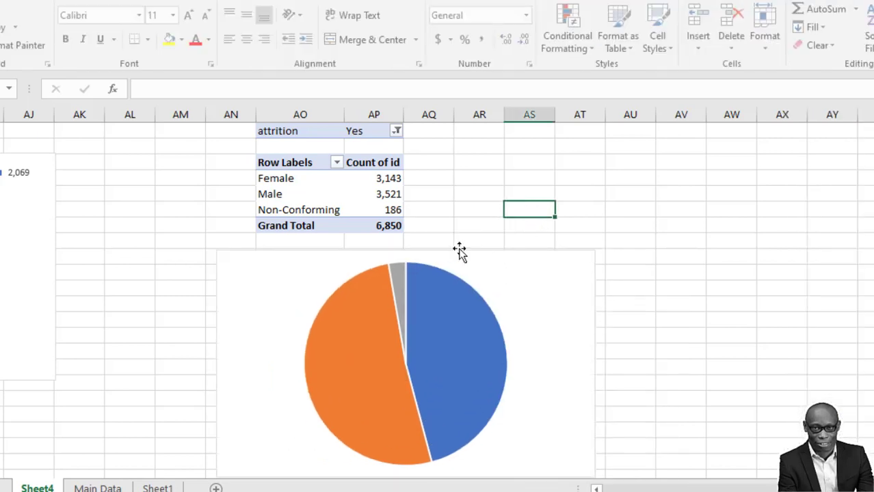
{"action": "left_click", "coordinate": [462, 177]}
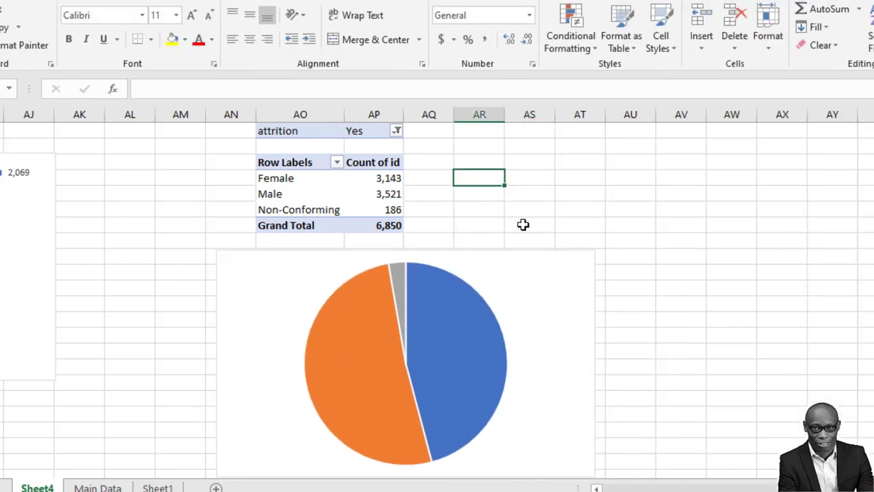
{"action": "left_click_drag", "start_coordinate": [521, 273], "coordinate": [749, 157]}
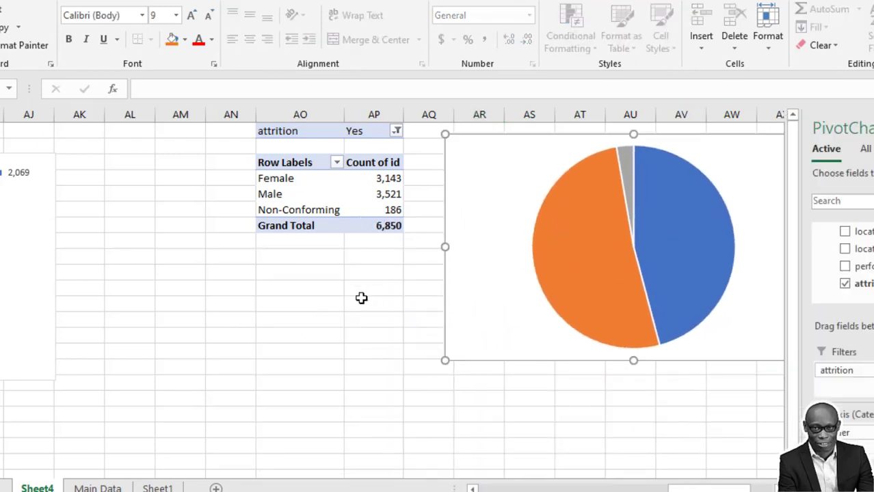
Add the caption 'Attrition by gender' below the table and copy the pivot AO1:AP7.
{"action": "left_click", "coordinate": [303, 303]}
{"action": "type", "text": "A"}
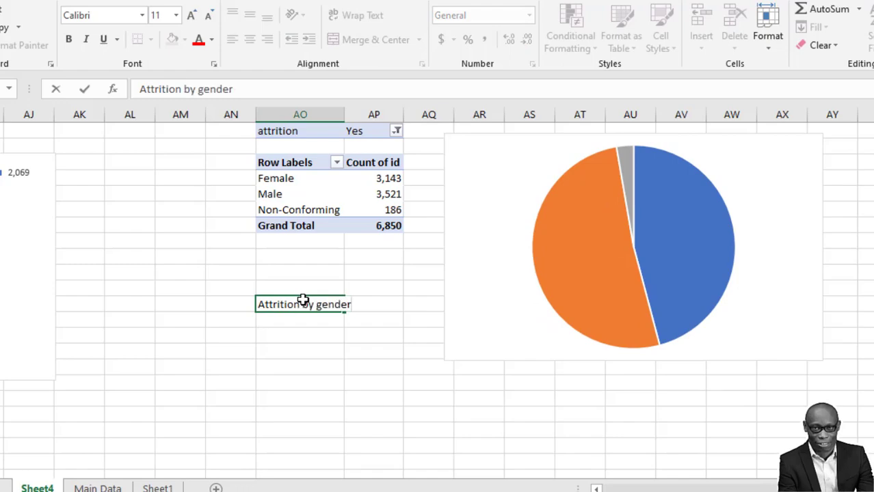
{"action": "type", "text": "ttrition by gender"}
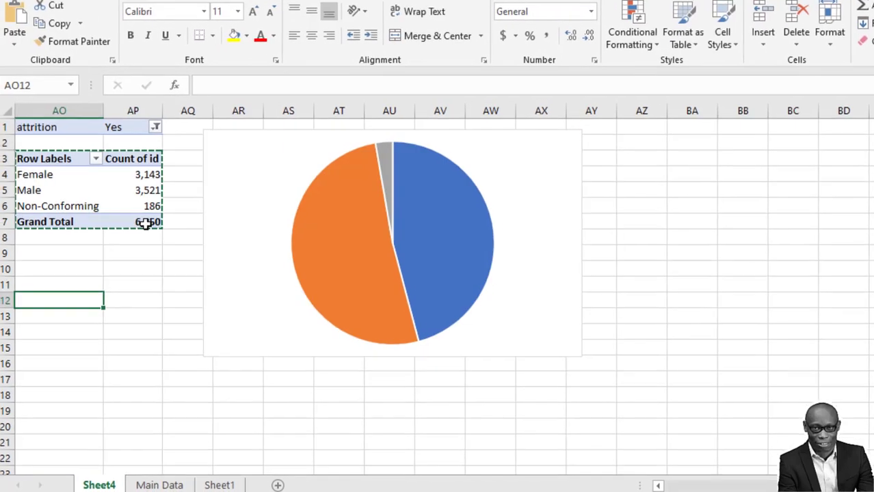
{"action": "left_click_drag", "start_coordinate": [147, 224], "coordinate": [28, 117]}
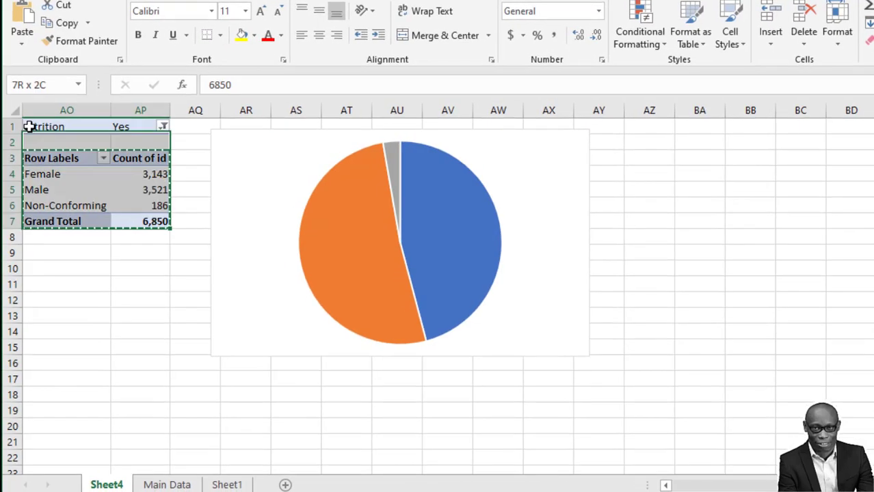
{"action": "key", "text": "ctrl+c"}
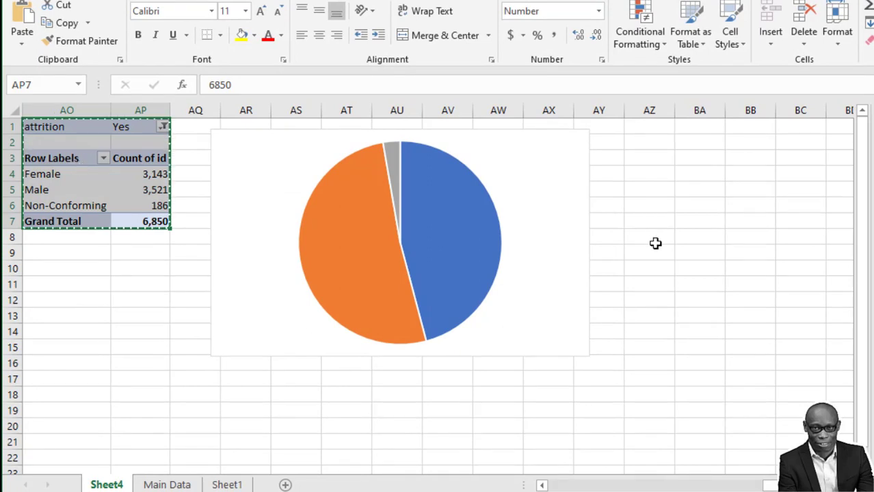
Paste the pivot copy at BB3 and autofit column BB to fit Non-Conforming.
{"action": "left_click", "coordinate": [757, 158]}
{"action": "key", "text": "ctrl+v"}
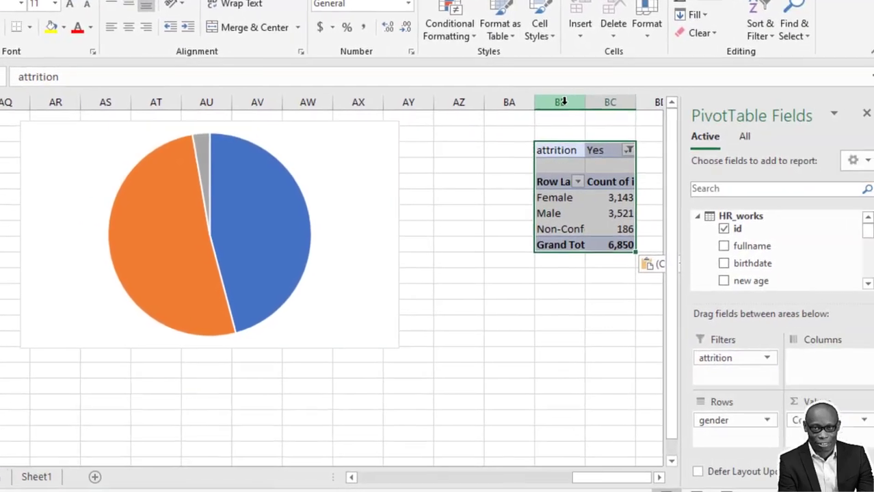
{"action": "left_click", "coordinate": [705, 108]}
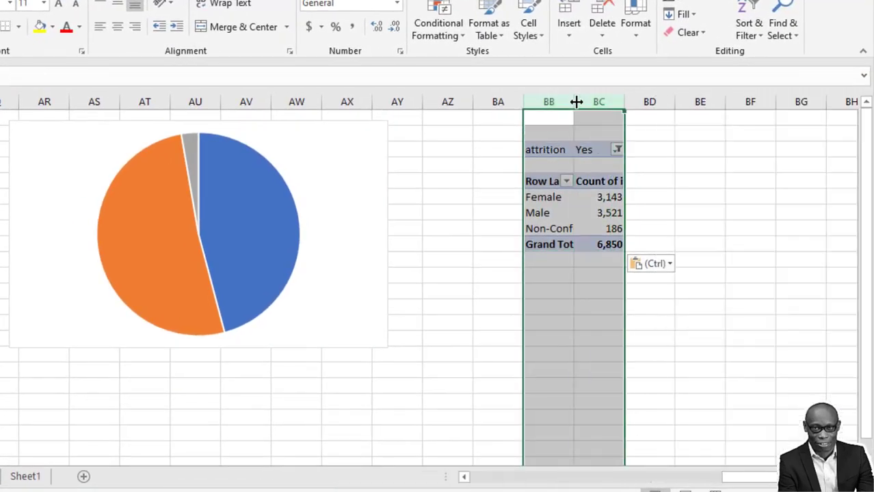
{"action": "double_click", "coordinate": [730, 108]}
{"action": "left_click", "coordinate": [787, 204]}
{"action": "left_click", "coordinate": [648, 478]}
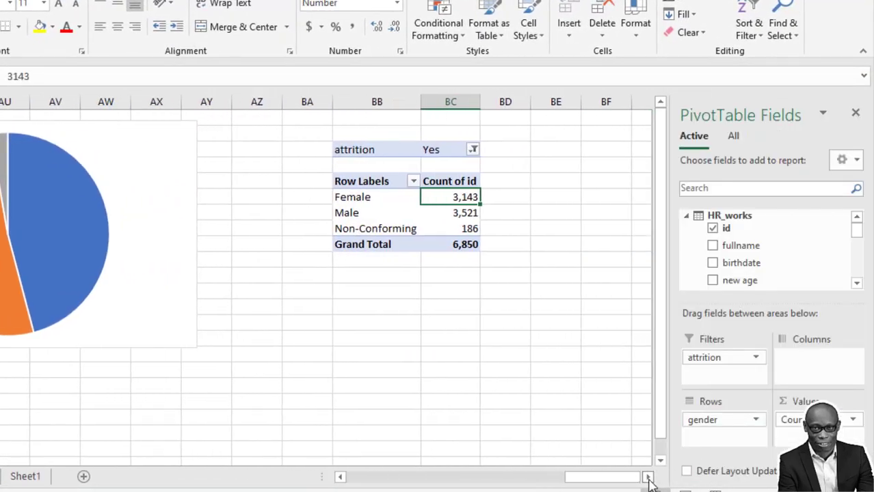
{"action": "left_click", "coordinate": [648, 478]}
Swap the BB copy's rows to location, showing Headquarters 5,145 and Remote 1,705.
{"action": "left_click_drag", "start_coordinate": [718, 419], "coordinate": [602, 414]}
{"action": "scroll", "coordinate": [767, 251], "scroll_direction": "down", "scroll_amount": 2}
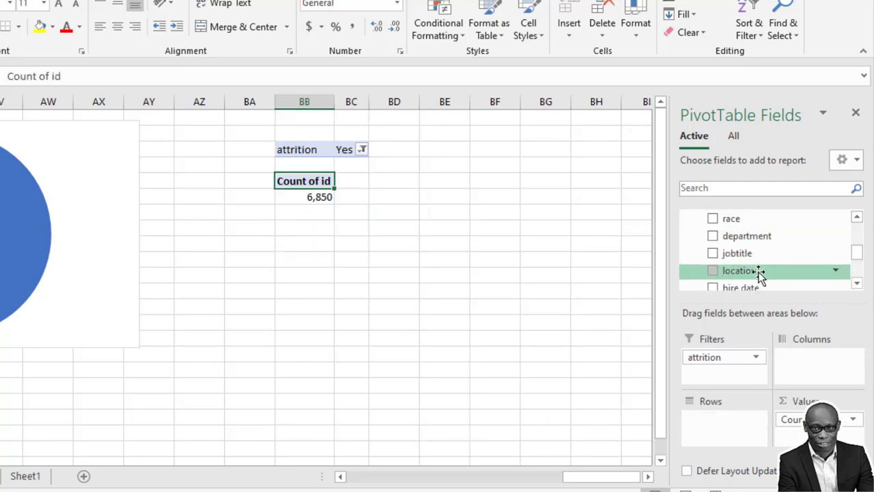
{"action": "left_click_drag", "start_coordinate": [756, 275], "coordinate": [715, 425]}
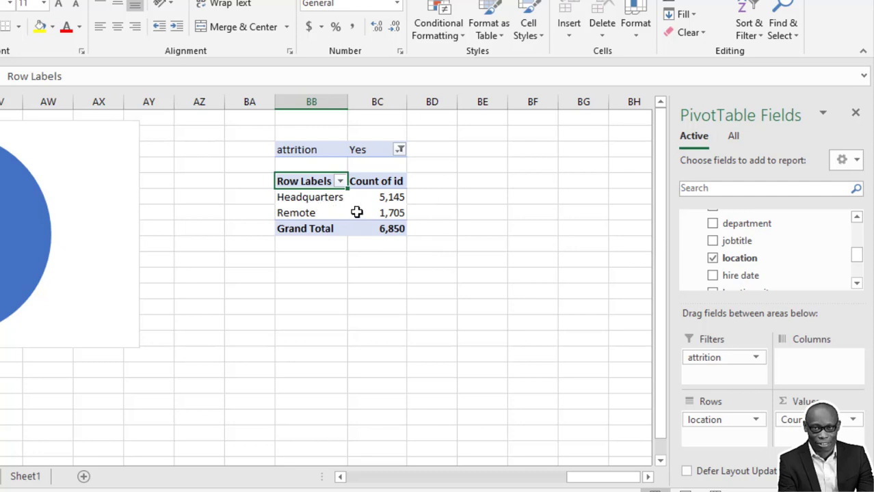
Insert a pie PivotChart from the location attrition pivot.
{"action": "left_click", "coordinate": [395, 214]}
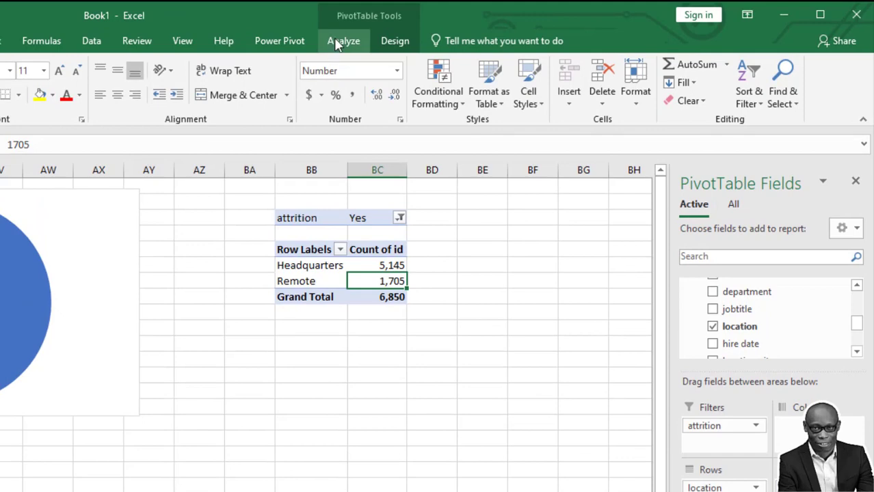
{"action": "left_click", "coordinate": [343, 41]}
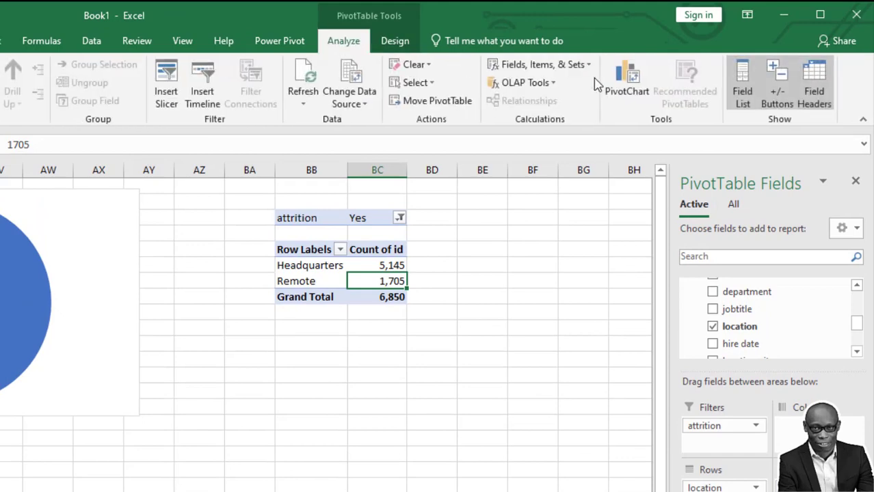
{"action": "left_click", "coordinate": [624, 87]}
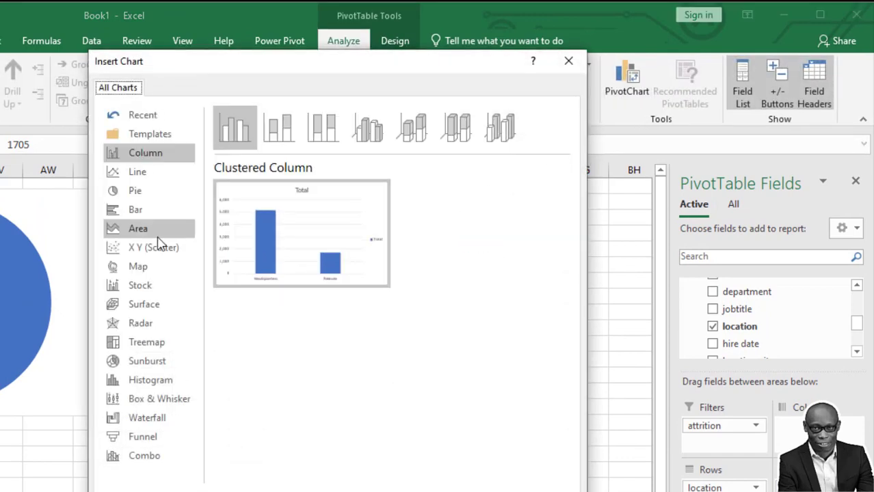
{"action": "left_click", "coordinate": [136, 190]}
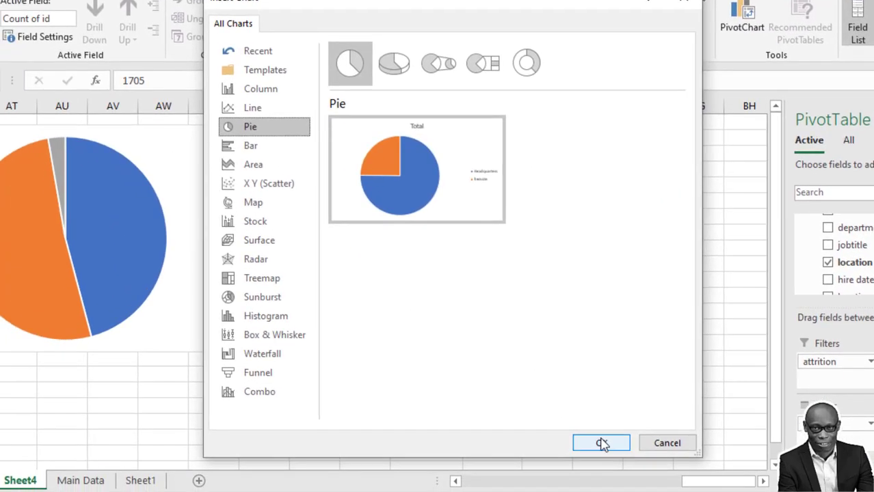
{"action": "left_click", "coordinate": [600, 442]}
{"action": "left_click_drag", "start_coordinate": [488, 284], "coordinate": [624, 290]}
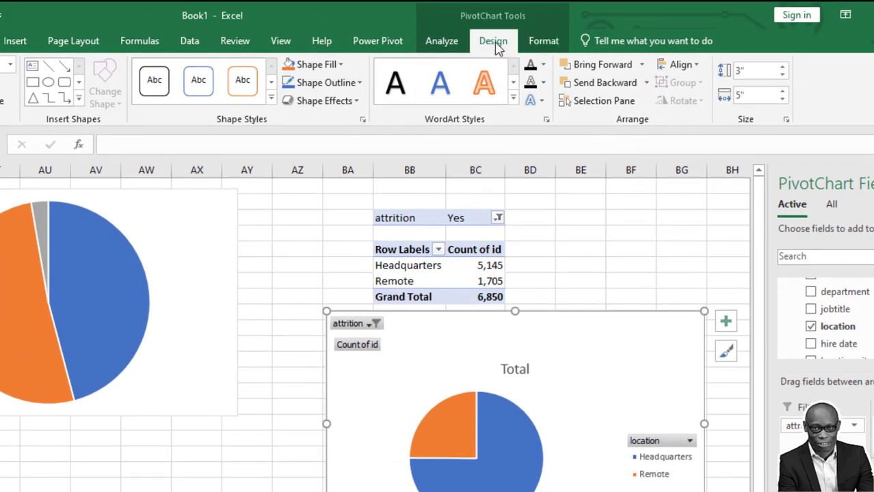
Change the chart type to Doughnut.
{"action": "left_click", "coordinate": [493, 41]}
{"action": "left_click", "coordinate": [727, 99]}
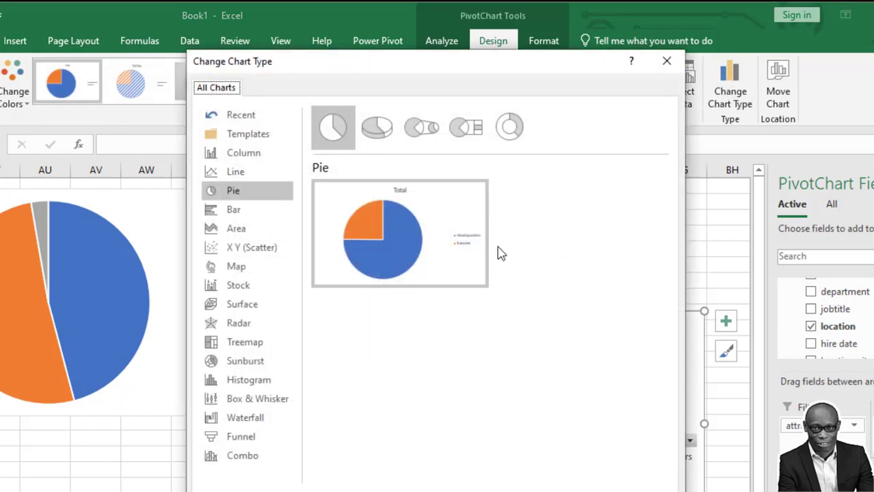
{"action": "left_click", "coordinate": [520, 134]}
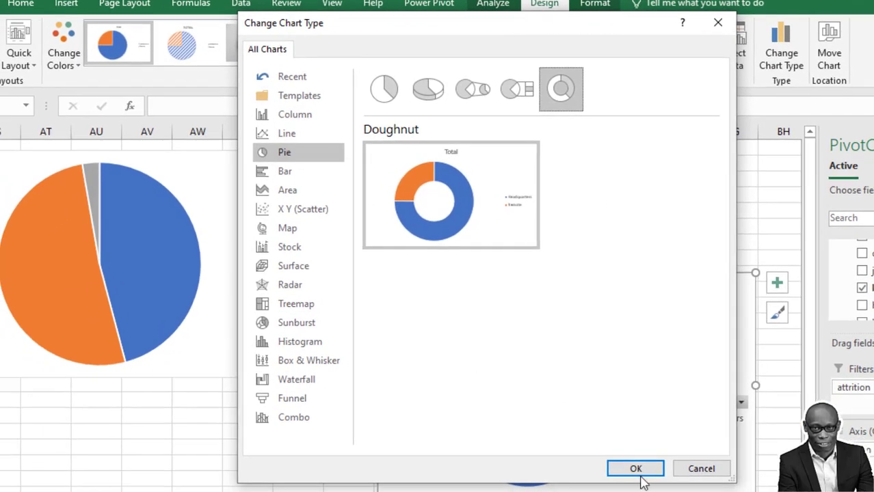
{"action": "left_click", "coordinate": [600, 491]}
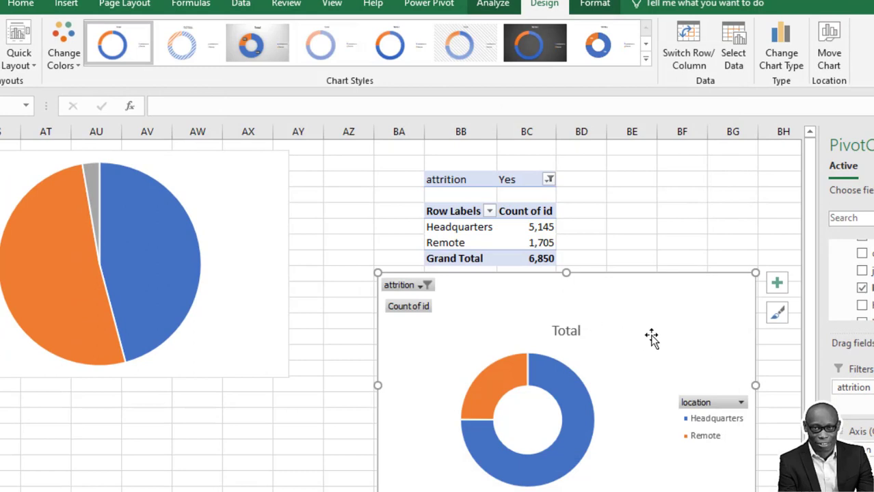
{"action": "left_click_drag", "start_coordinate": [648, 328], "coordinate": [612, 338]}
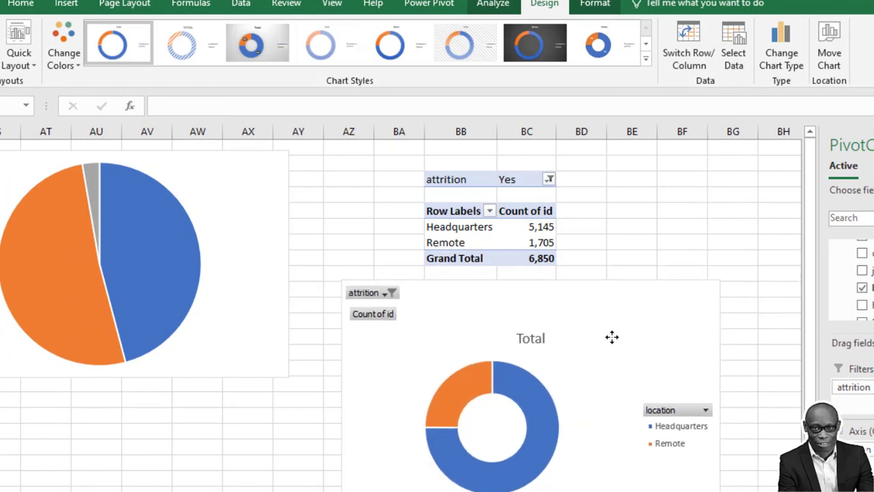
Hide the doughnut's field buttons and delete its legend and Total title.
{"action": "right_click", "coordinate": [378, 322]}
{"action": "left_click", "coordinate": [438, 265]}
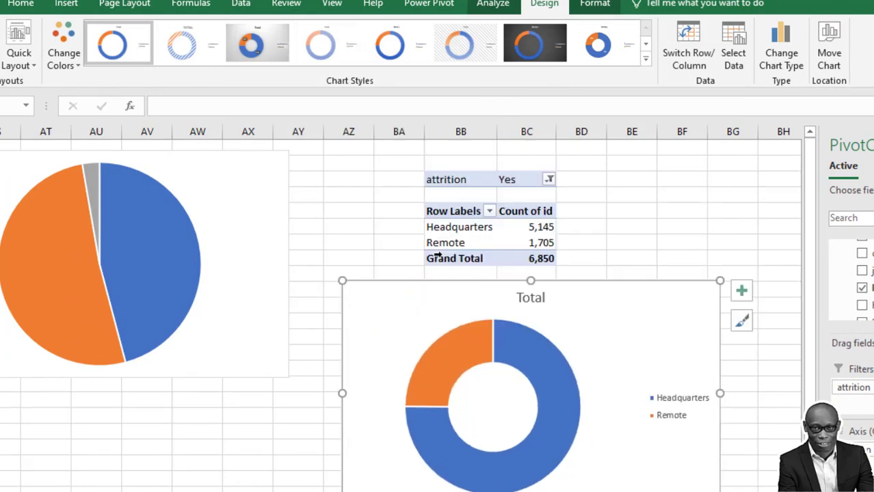
{"action": "left_click", "coordinate": [672, 403]}
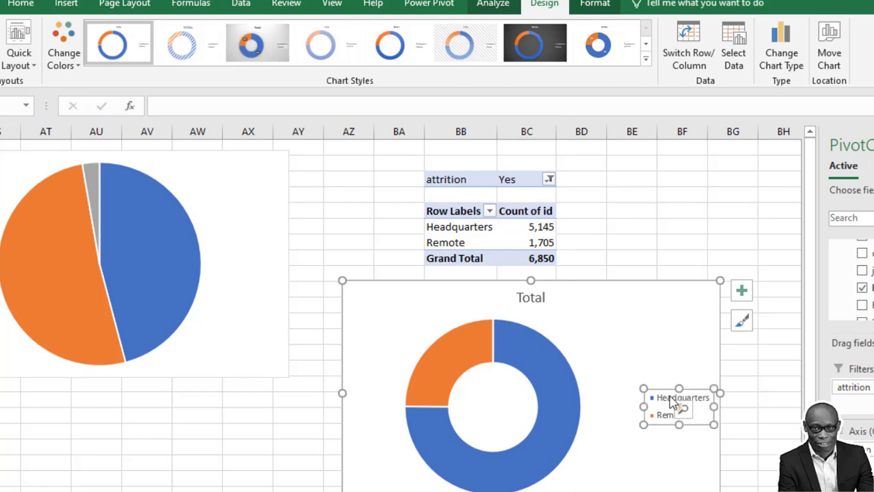
{"action": "key", "text": "Delete"}
{"action": "left_click", "coordinate": [531, 297]}
{"action": "key", "text": "Delete"}
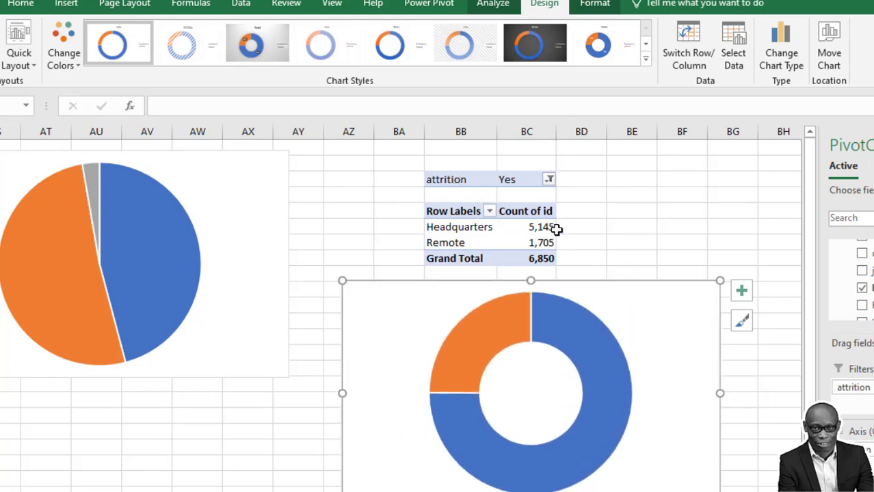
Move the doughnut chart beside the location pivot table.
{"action": "scroll", "coordinate": [578, 246], "scroll_direction": "down", "scroll_amount": 2}
{"action": "scroll", "coordinate": [640, 237], "scroll_direction": "up", "scroll_amount": 2}
{"action": "left_click_drag", "start_coordinate": [396, 289], "coordinate": [615, 167]}
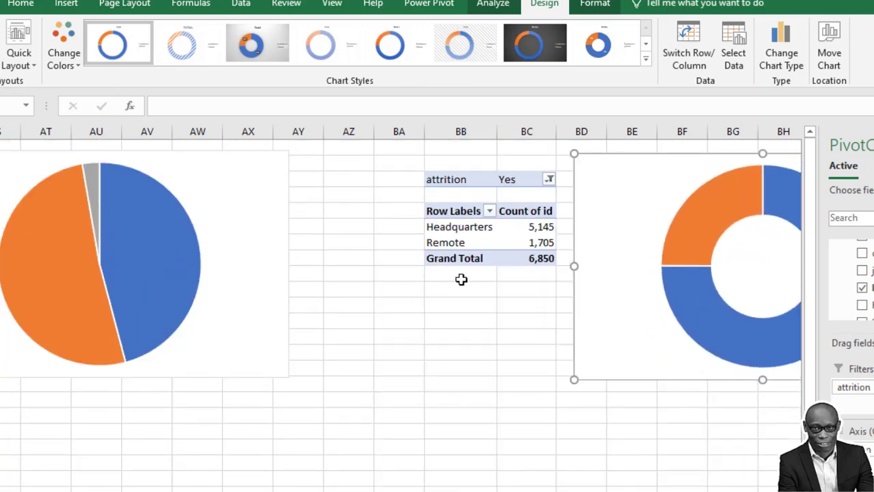
Add the caption 'Attrition by location' below the location pivot.
{"action": "left_click", "coordinate": [456, 317]}
{"action": "type", "text": "Attrition by location"}
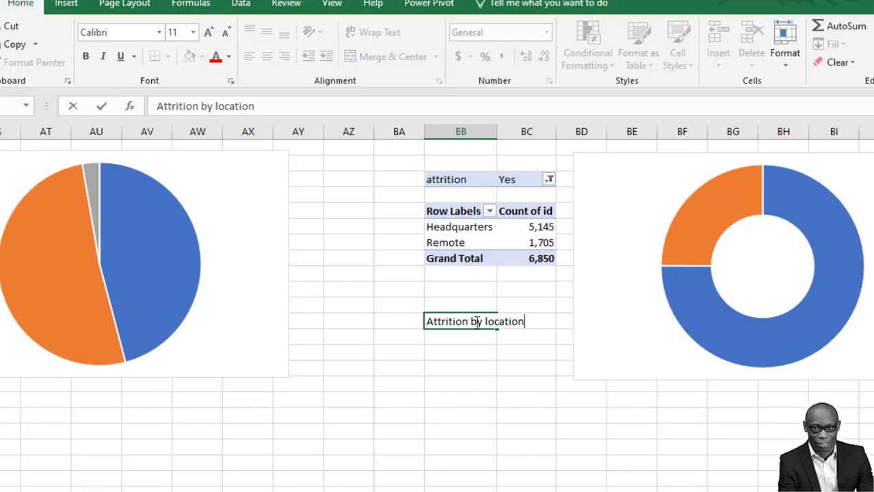
{"action": "left_click", "coordinate": [458, 227]}
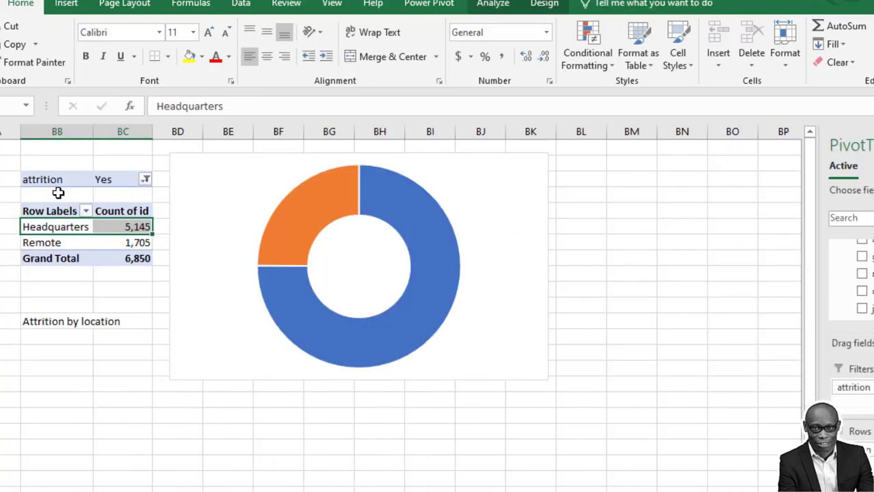
Copy the location pivot to column BN and autofit columns BN–BO.
{"action": "left_click_drag", "start_coordinate": [48, 178], "coordinate": [132, 260]}
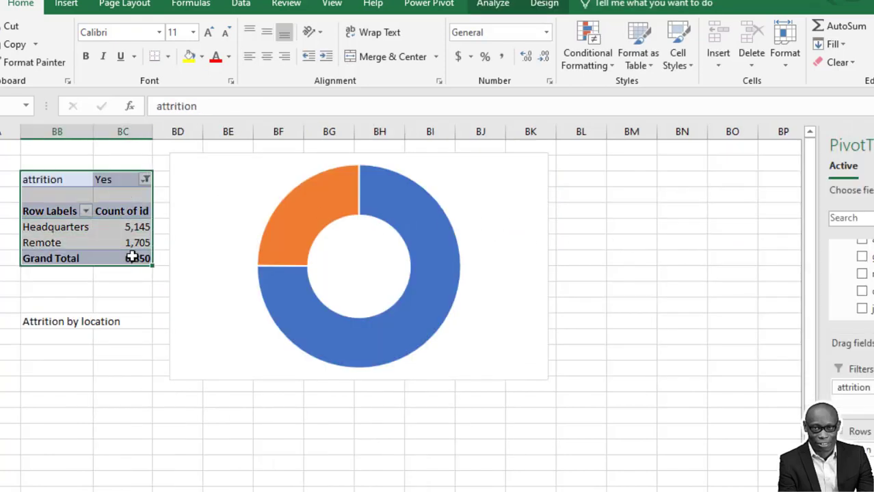
{"action": "key", "text": "ctrl+c"}
{"action": "left_click", "coordinate": [682, 178]}
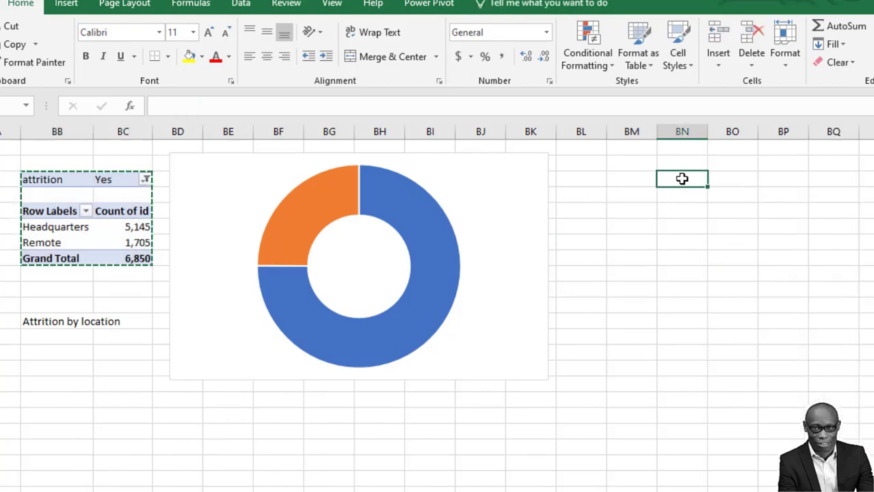
{"action": "key", "text": "ctrl+v"}
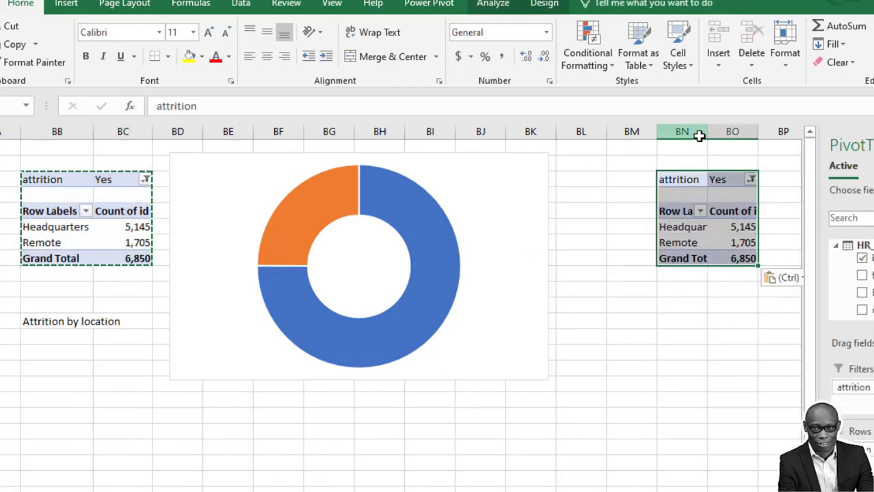
{"action": "left_click_drag", "start_coordinate": [680, 132], "coordinate": [718, 138]}
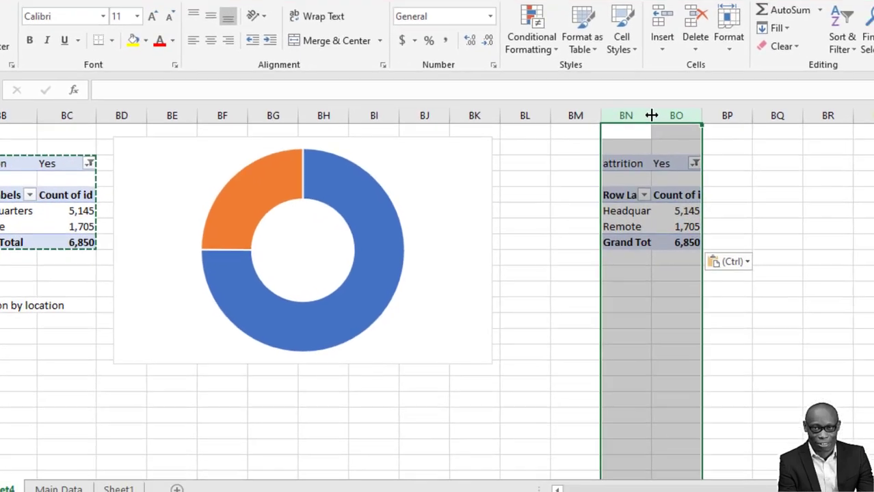
{"action": "double_click", "coordinate": [708, 131]}
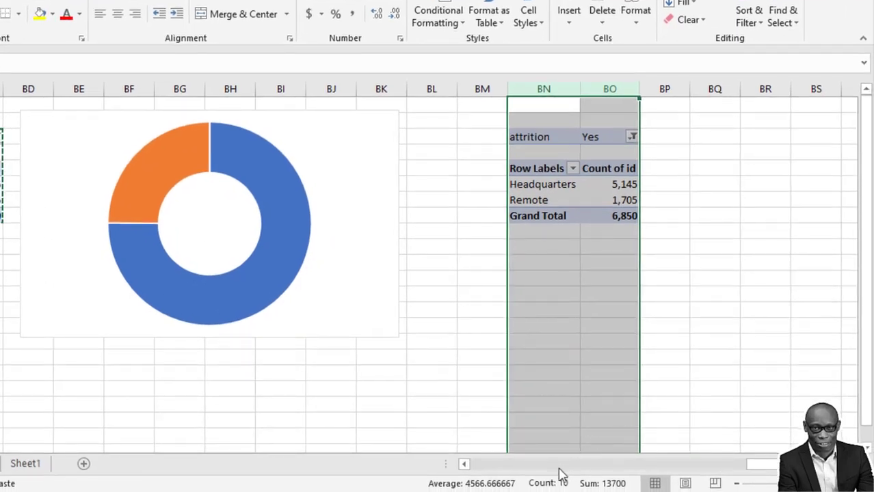
Change the BN pivot copy to break attrition down by race.
{"action": "left_click", "coordinate": [588, 198]}
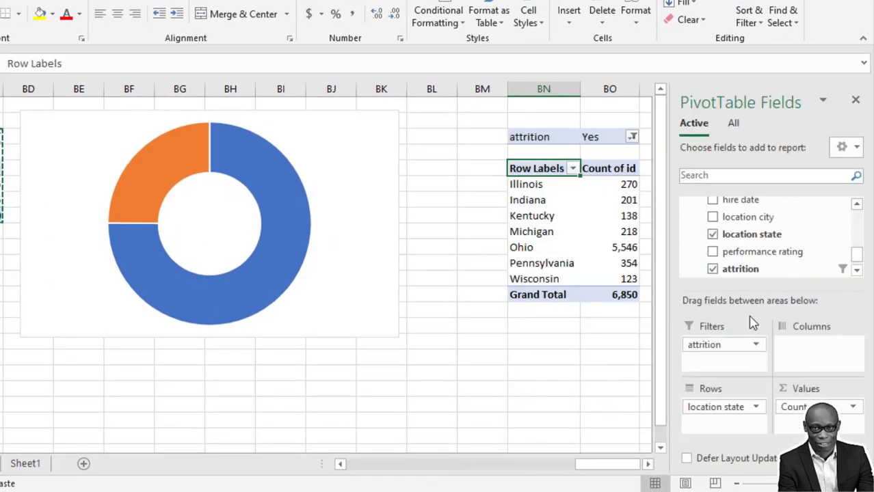
{"action": "scroll", "coordinate": [765, 276], "scroll_direction": "up", "scroll_amount": 2}
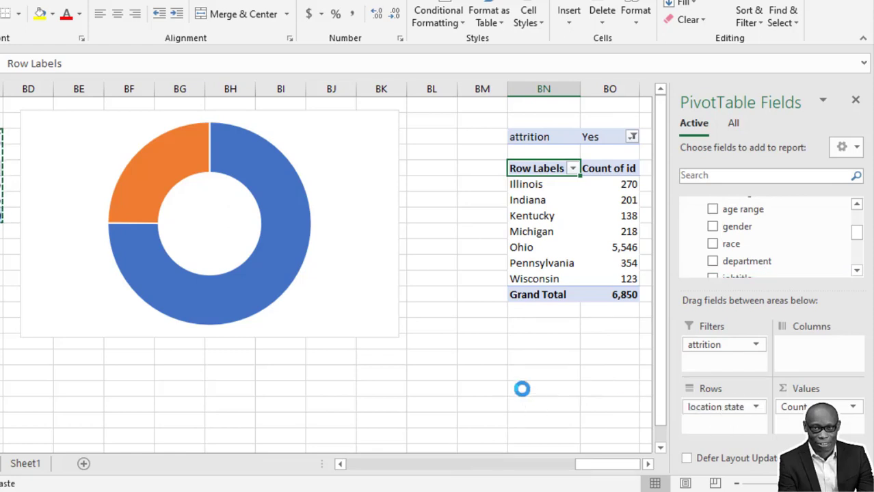
{"action": "left_click_drag", "start_coordinate": [738, 244], "coordinate": [722, 407]}
{"action": "left_click_drag", "start_coordinate": [600, 465], "coordinate": [620, 471]}
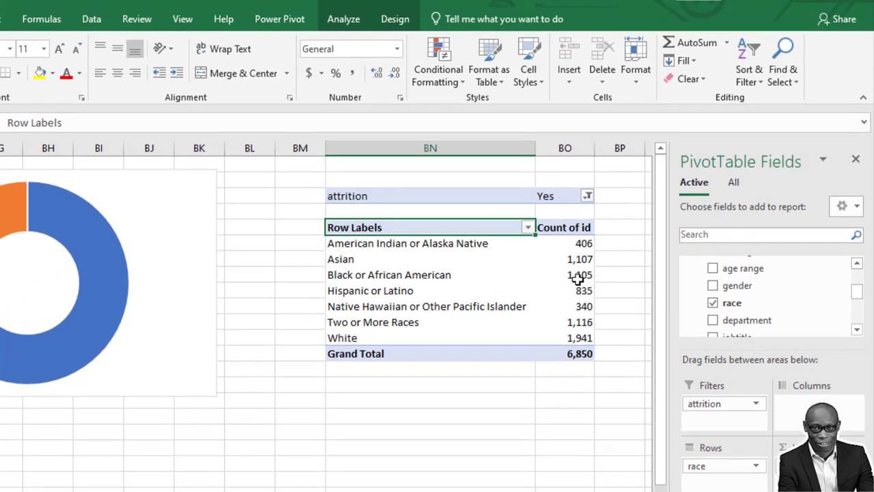
Sort the race counts largest to smallest, with White 1,941 first.
{"action": "right_click", "coordinate": [578, 215]}
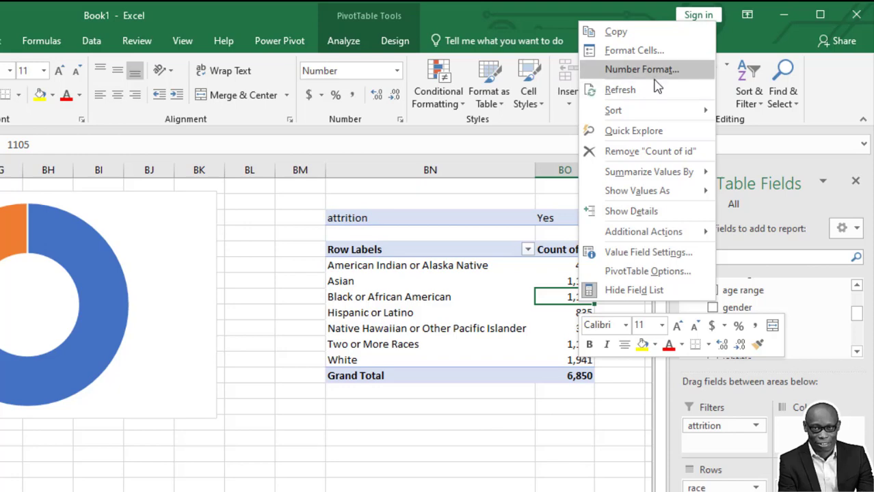
{"action": "mouse_move", "coordinate": [665, 116]}
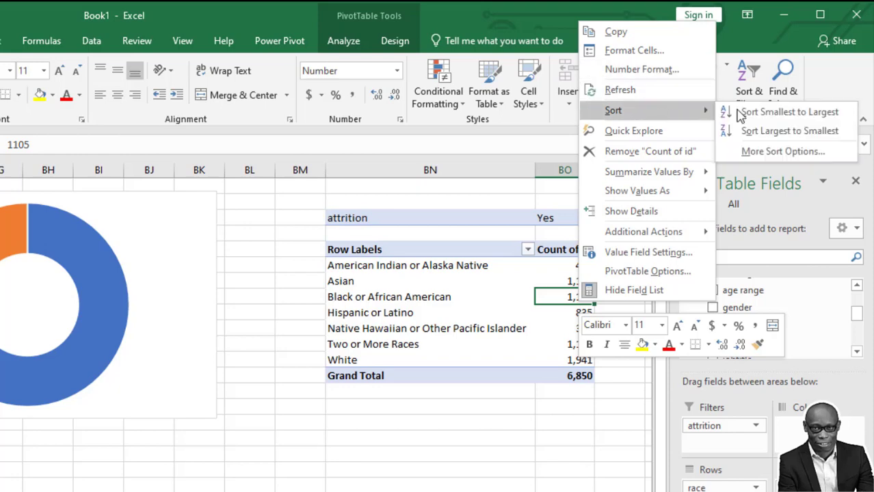
{"action": "left_click", "coordinate": [774, 130]}
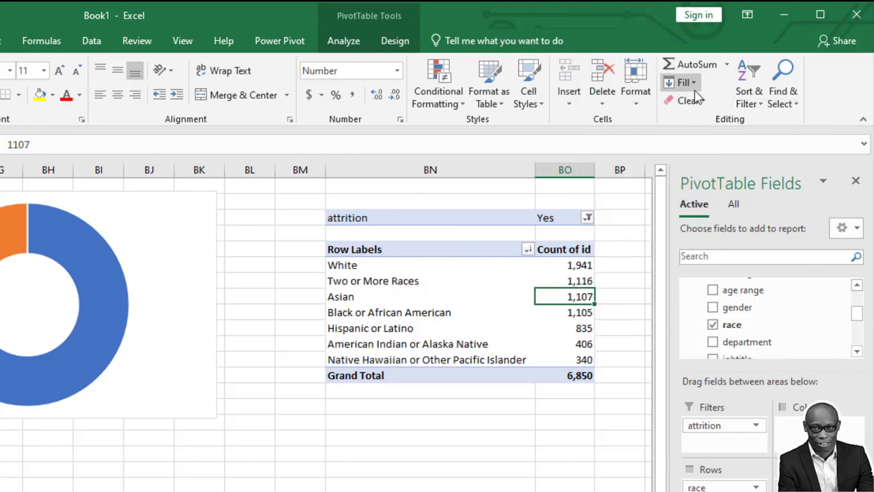
Insert a clustered column PivotChart from the race pivot and place it below the table.
{"action": "left_click", "coordinate": [343, 40]}
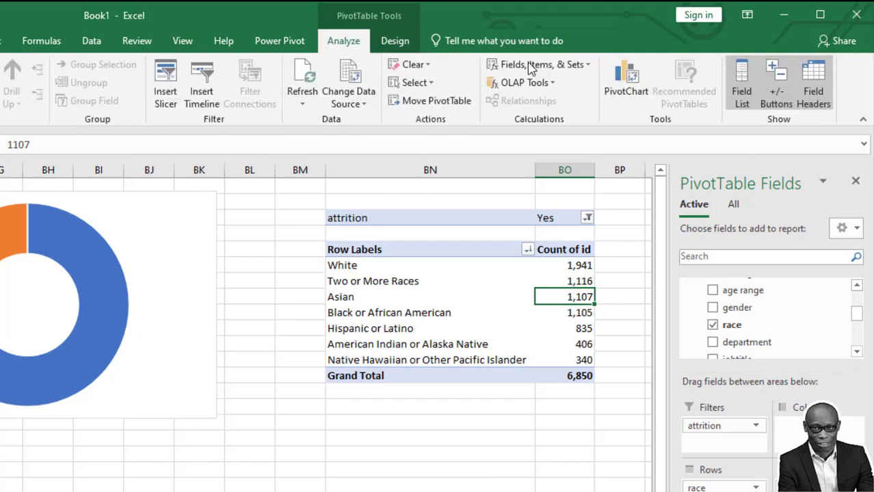
{"action": "left_click", "coordinate": [627, 82]}
{"action": "mouse_move", "coordinate": [365, 201]}
{"action": "key", "text": "Return"}
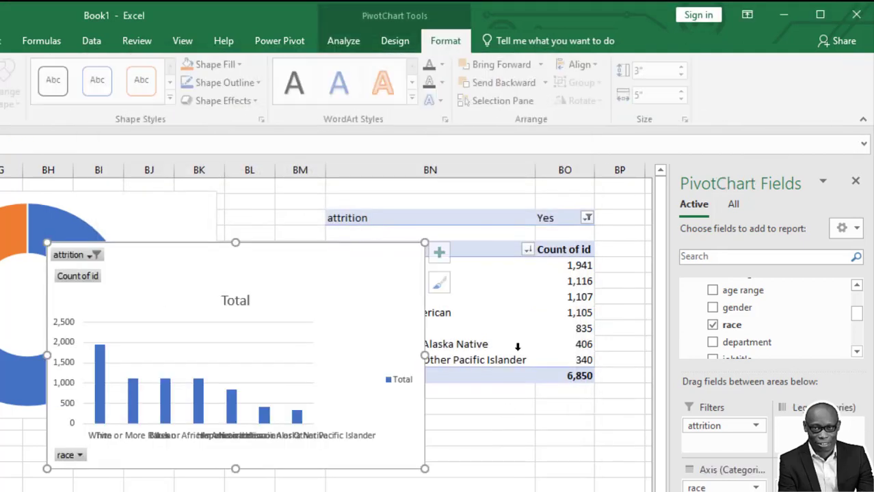
{"action": "left_click_drag", "start_coordinate": [353, 267], "coordinate": [553, 430]}
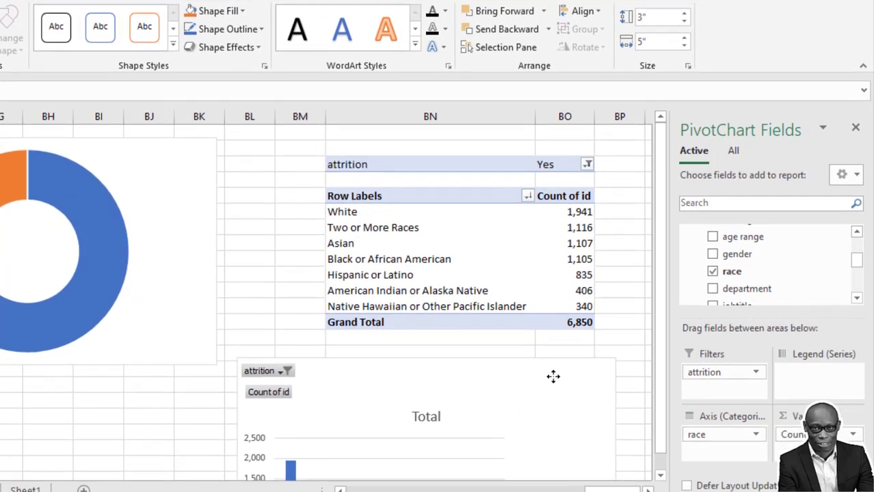
{"action": "left_click_drag", "start_coordinate": [553, 376], "coordinate": [558, 377]}
{"action": "scroll", "coordinate": [562, 361], "scroll_direction": "down", "scroll_amount": 3}
{"action": "scroll", "coordinate": [561, 351], "scroll_direction": "up", "scroll_amount": 1}
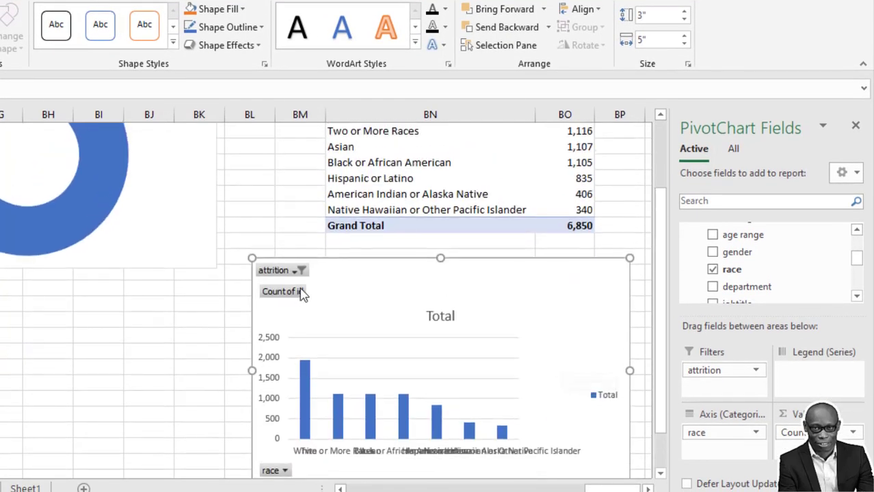
Hide the chart's field buttons and delete its title, legend and vertical axis.
{"action": "right_click", "coordinate": [297, 292]}
{"action": "left_click", "coordinate": [388, 468]}
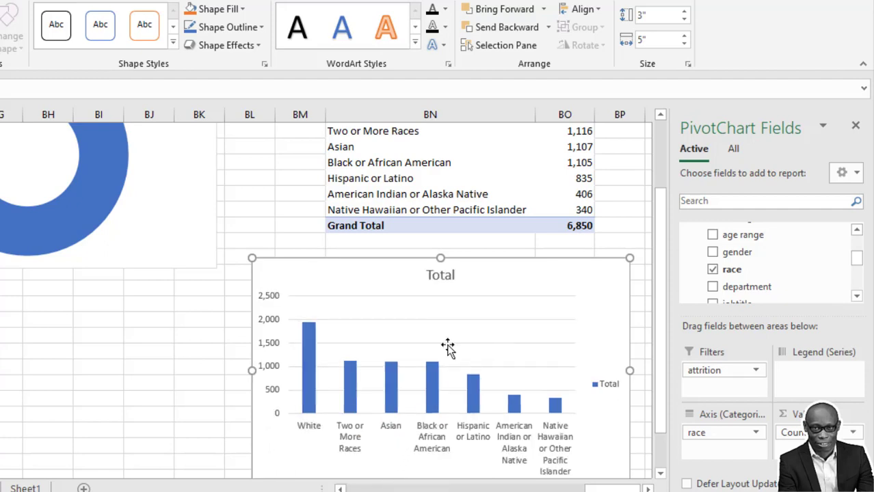
{"action": "left_click", "coordinate": [448, 277]}
{"action": "key", "text": "Delete"}
{"action": "left_click", "coordinate": [606, 373]}
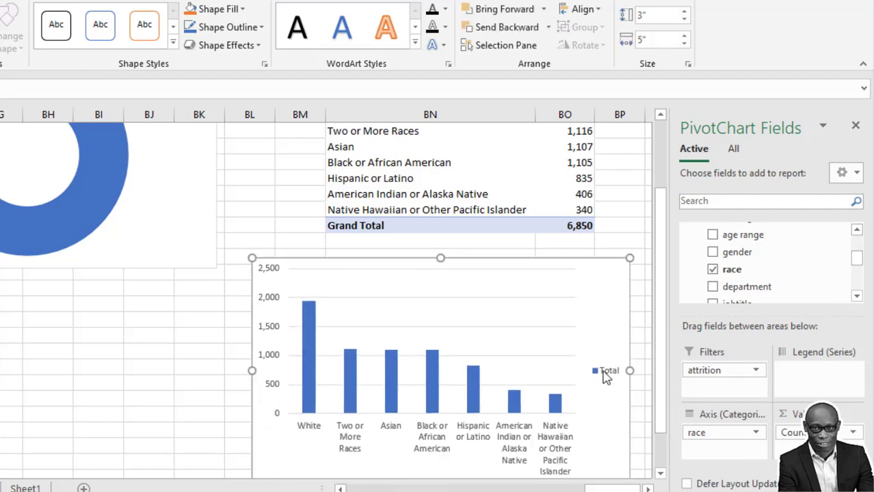
{"action": "key", "text": "Delete"}
{"action": "left_click", "coordinate": [272, 297]}
{"action": "key", "text": "Delete"}
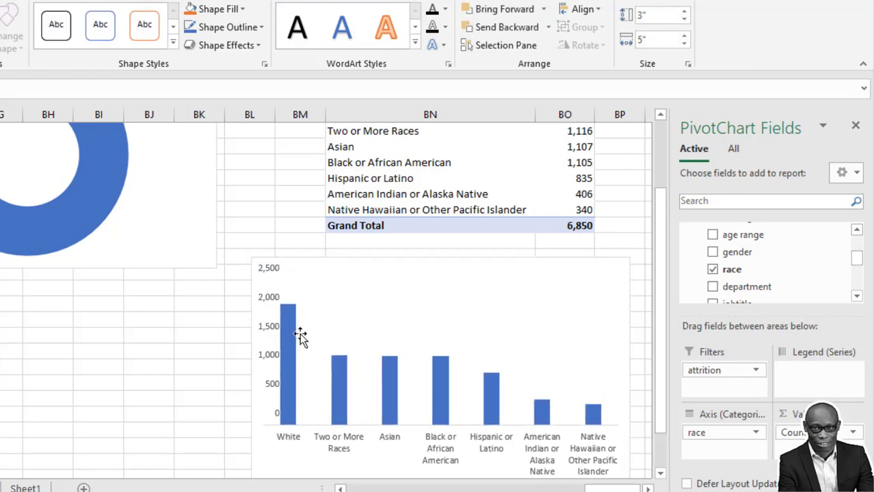
Add data labels to the bars and move the chart further down.
{"action": "right_click", "coordinate": [286, 346]}
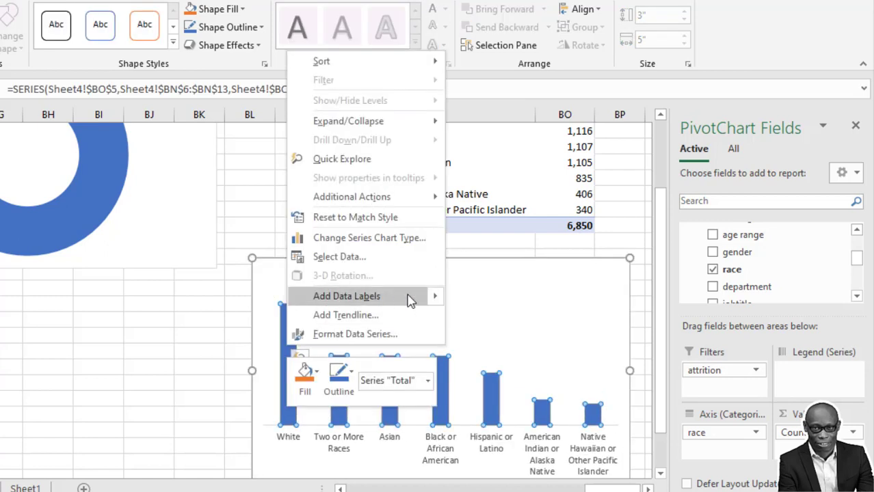
{"action": "mouse_move", "coordinate": [441, 299]}
{"action": "left_click", "coordinate": [482, 303]}
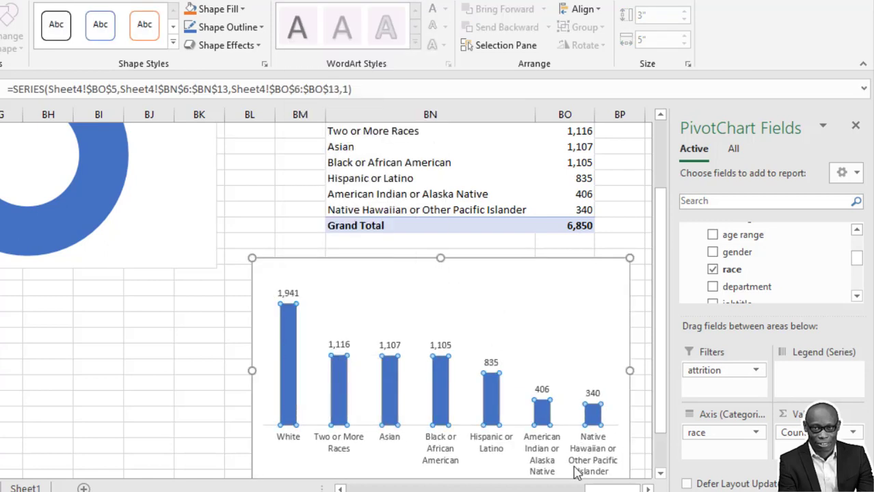
{"action": "left_click_drag", "start_coordinate": [266, 263], "coordinate": [275, 331]}
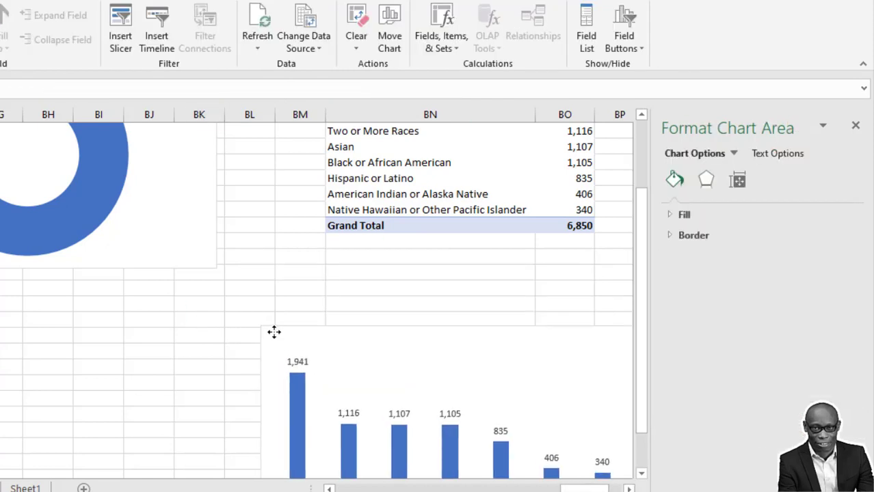
Autofit columns BT and BU for the pasted race pivot copy.
{"action": "left_click", "coordinate": [371, 278]}
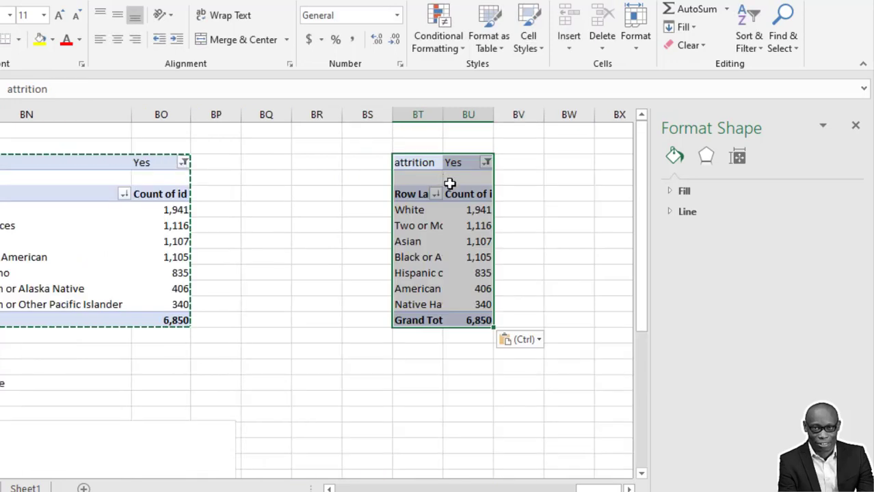
{"action": "left_click_drag", "start_coordinate": [424, 111], "coordinate": [469, 113]}
{"action": "double_click", "coordinate": [443, 114]}
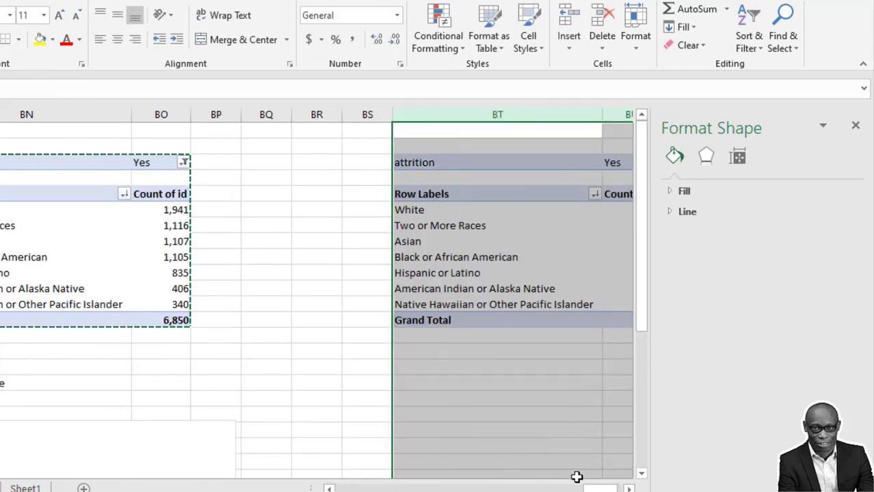
{"action": "left_click", "coordinate": [630, 488]}
{"action": "scroll", "coordinate": [318, 294], "scroll_direction": "right", "scroll_amount": 5}
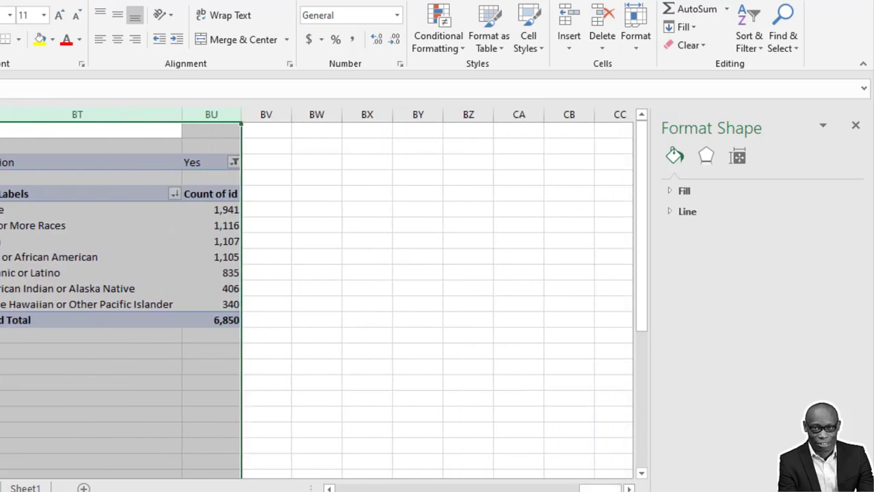
Select the copied race pivot and show its PivotTable field list.
{"action": "left_click", "coordinate": [9, 236]}
{"action": "left_click", "coordinate": [147, 211]}
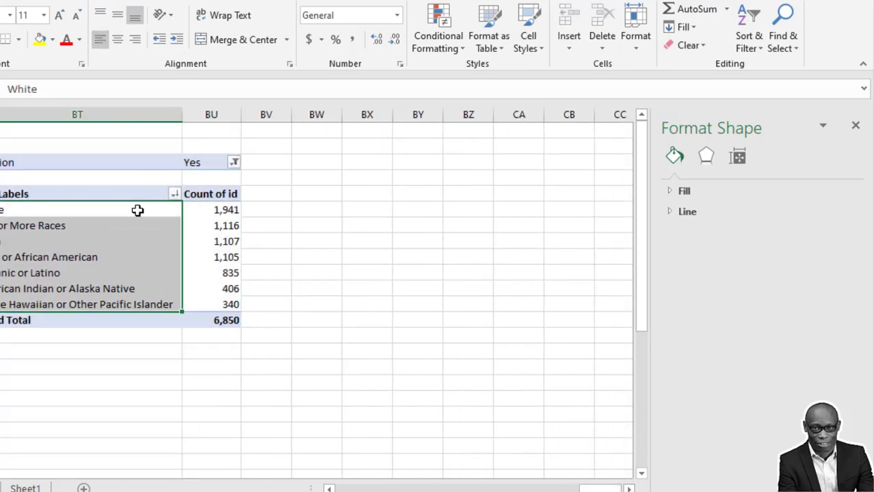
{"action": "left_click", "coordinate": [224, 212]}
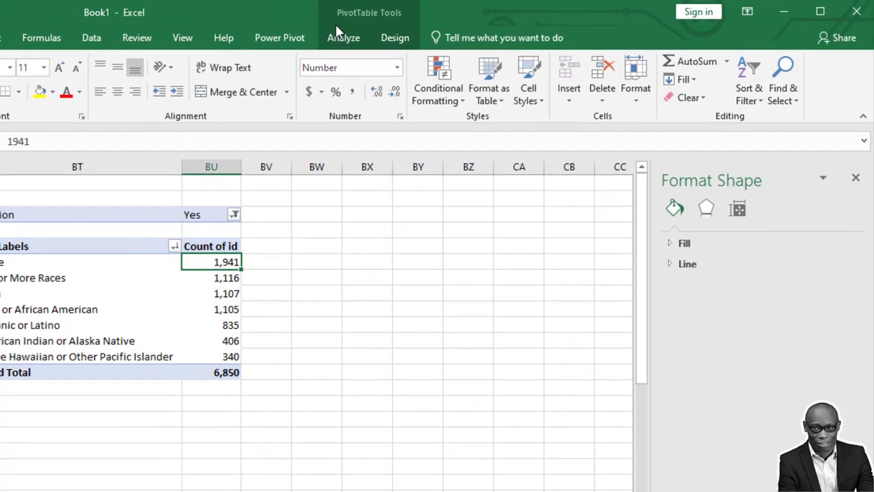
{"action": "left_click", "coordinate": [342, 37]}
{"action": "left_click", "coordinate": [740, 100]}
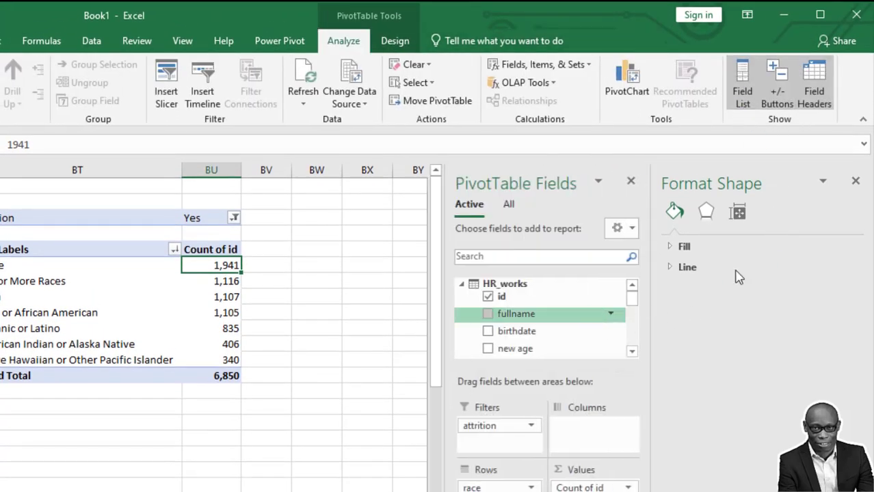
{"action": "left_click", "coordinate": [856, 183]}
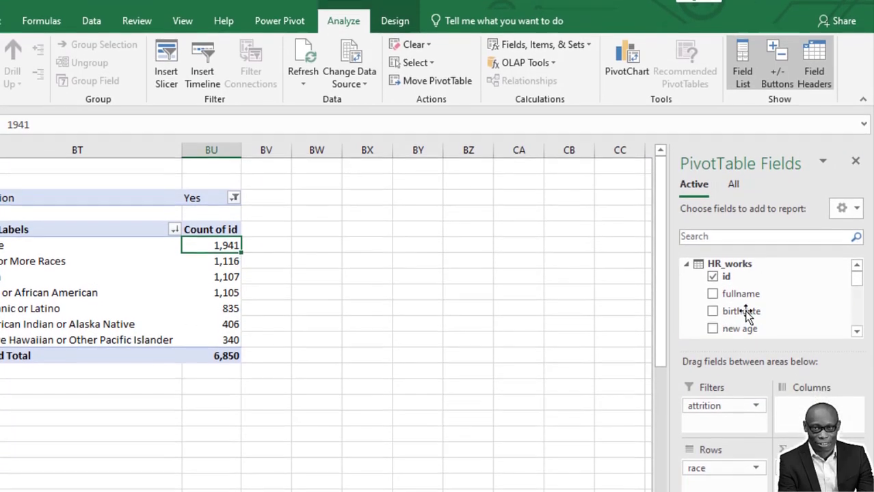
Replace race with location state in the BT copy's rows, Ohio highest at 5,546.
{"action": "scroll", "coordinate": [744, 321], "scroll_direction": "down", "scroll_amount": 5}
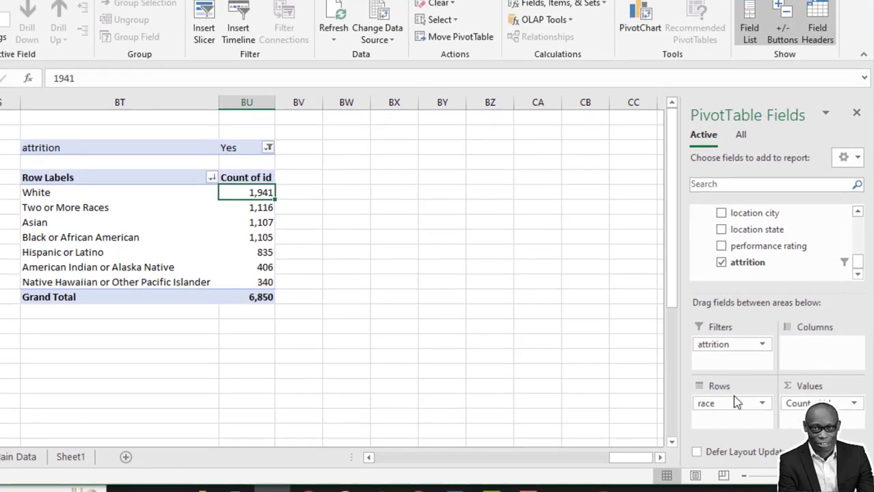
{"action": "left_click_drag", "start_coordinate": [721, 400], "coordinate": [602, 327]}
{"action": "left_click_drag", "start_coordinate": [761, 231], "coordinate": [728, 408]}
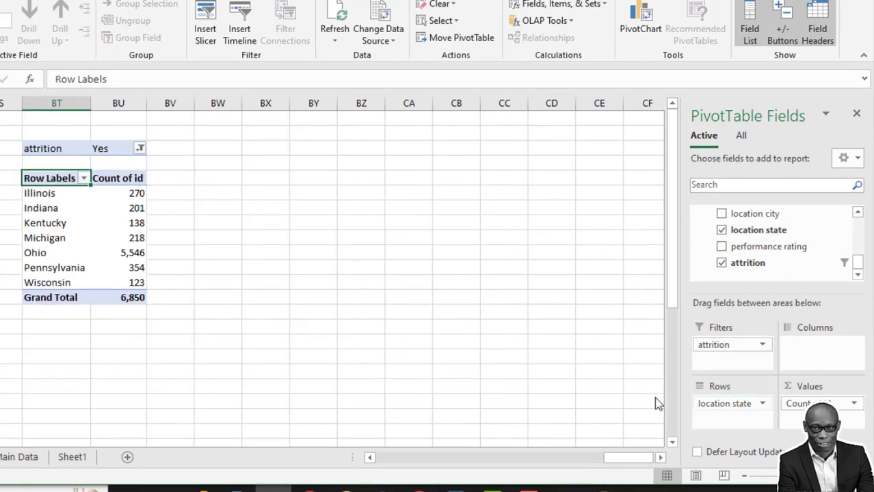
{"action": "left_click", "coordinate": [135, 194]}
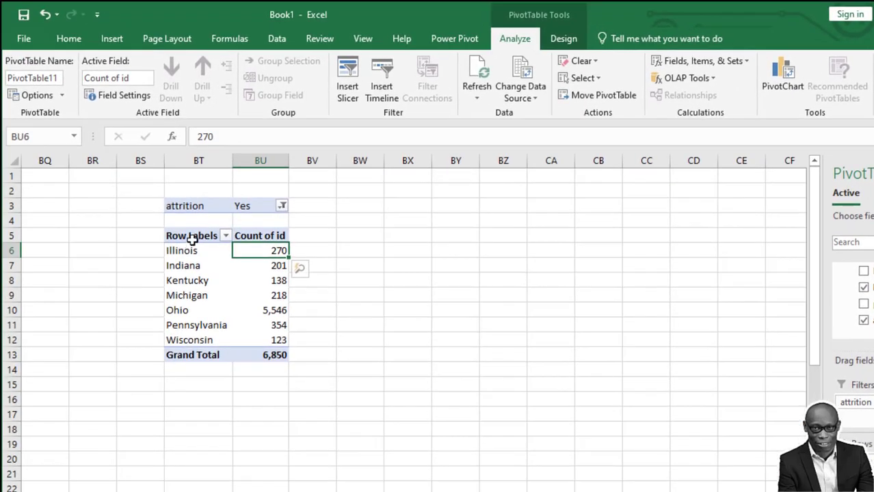
{"action": "left_click_drag", "start_coordinate": [193, 240], "coordinate": [247, 356]}
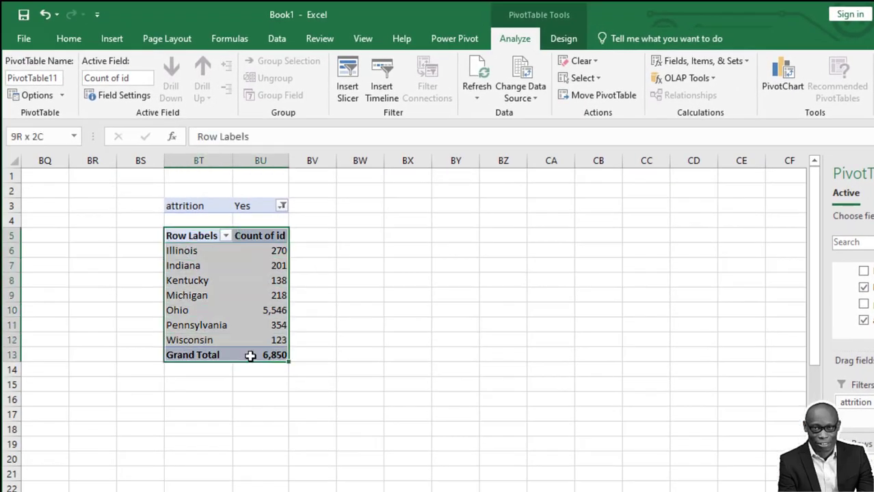
{"action": "left_click", "coordinate": [777, 93]}
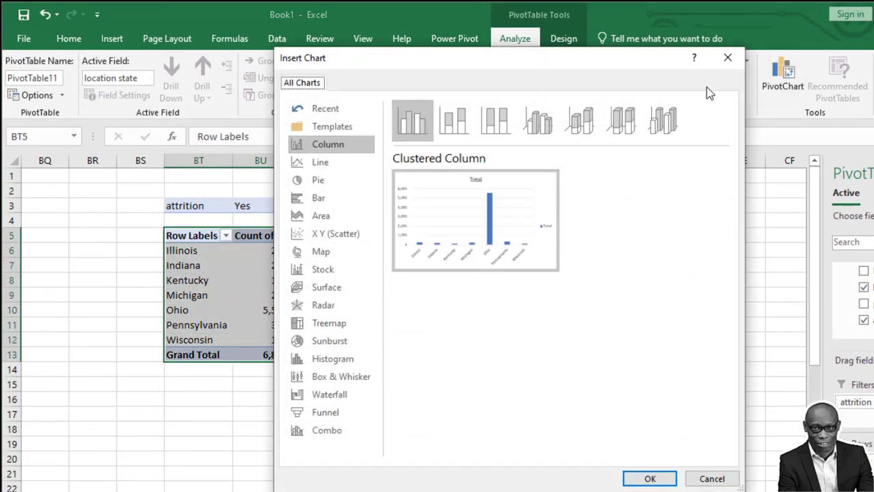
{"action": "left_click", "coordinate": [727, 57]}
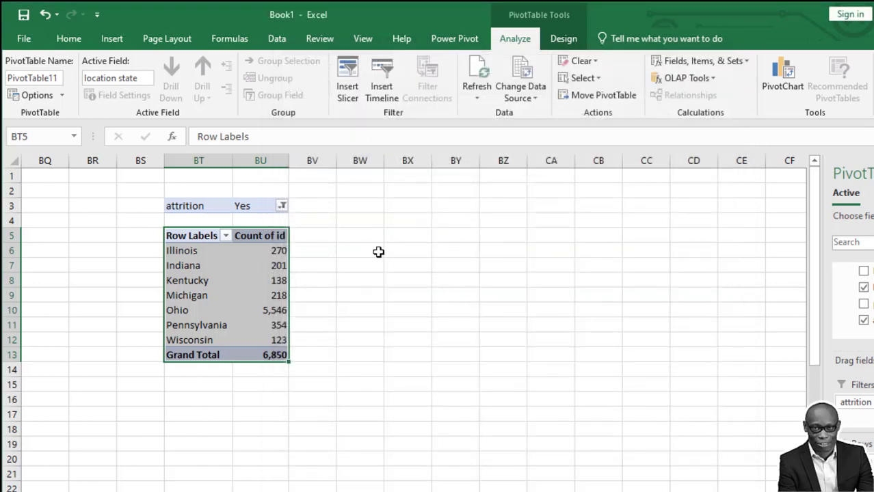
{"action": "left_click", "coordinate": [176, 251]}
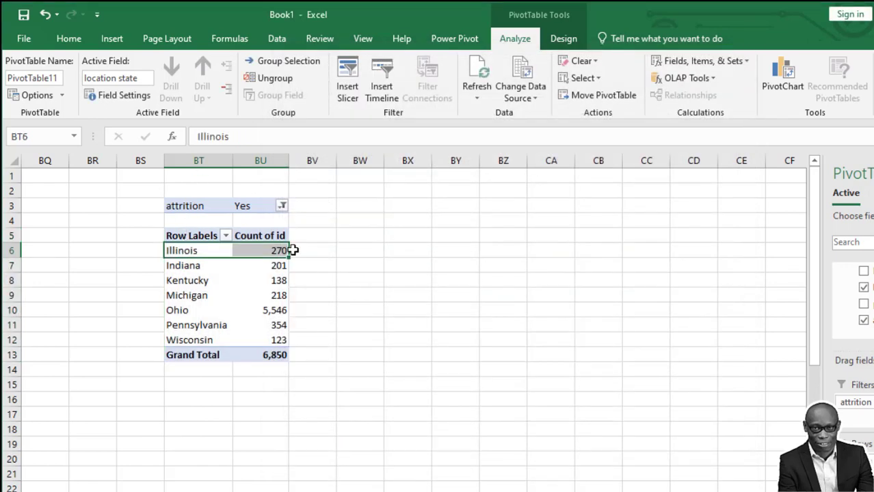
Link BW6 to the pivot's BT6 with =BT6, then fill it across to BX and down to row 12.
{"action": "left_click", "coordinate": [376, 251]}
{"action": "type", "text": "="}
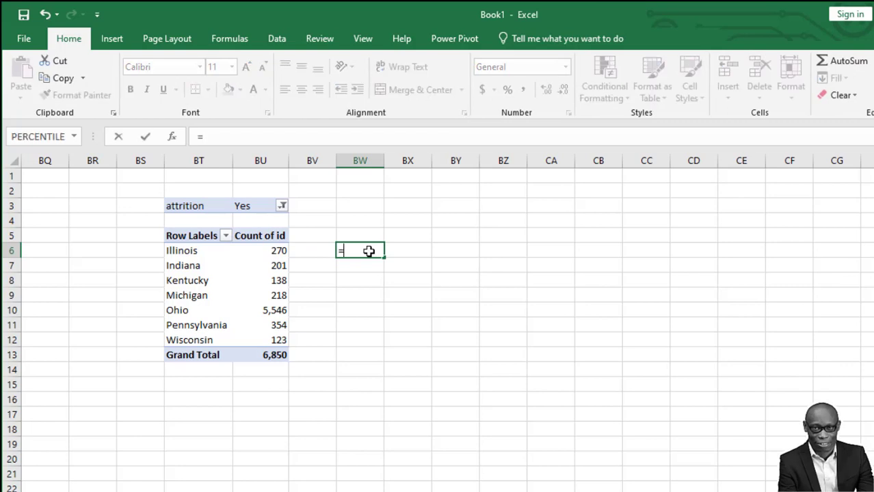
{"action": "left_click", "coordinate": [190, 251]}
{"action": "key", "text": "Tab"}
{"action": "left_click", "coordinate": [369, 253]}
{"action": "left_click_drag", "start_coordinate": [385, 257], "coordinate": [429, 347]}
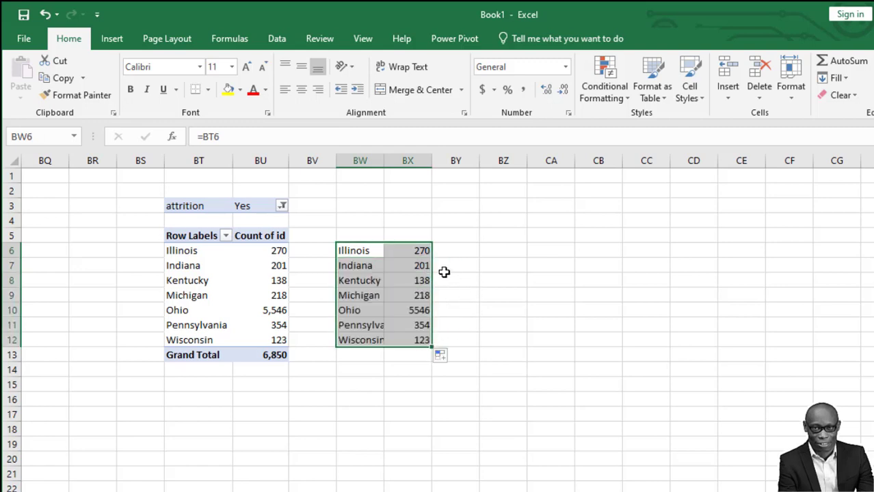
Insert a Filled Map chart from BW6:BX12, shading the seven states by leaver count.
{"action": "left_click", "coordinate": [112, 38]}
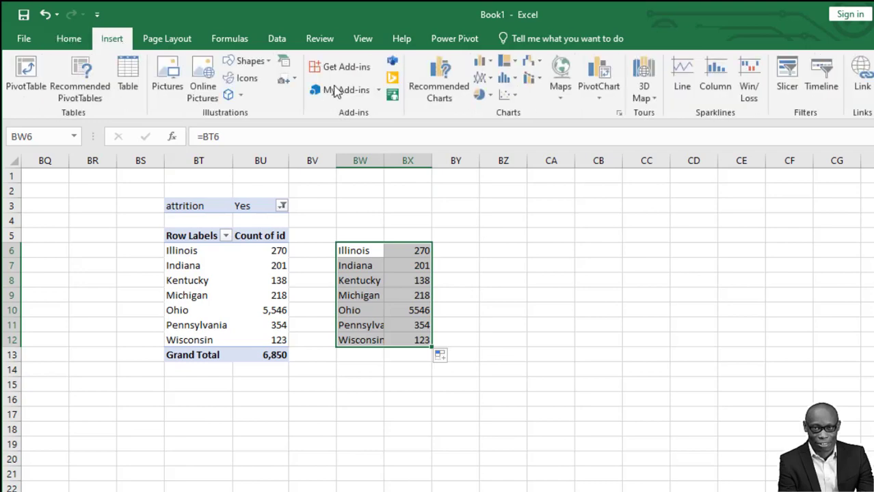
{"action": "left_click", "coordinate": [561, 90]}
{"action": "left_click", "coordinate": [567, 140]}
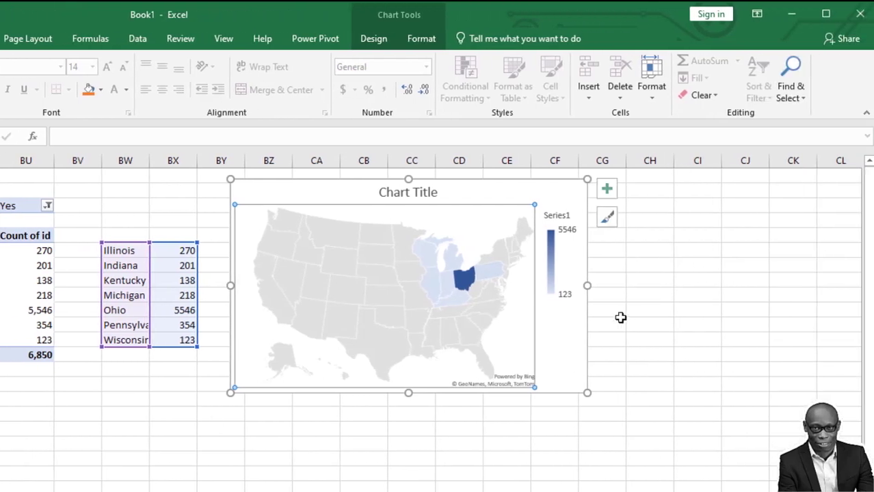
{"action": "left_click", "coordinate": [602, 322]}
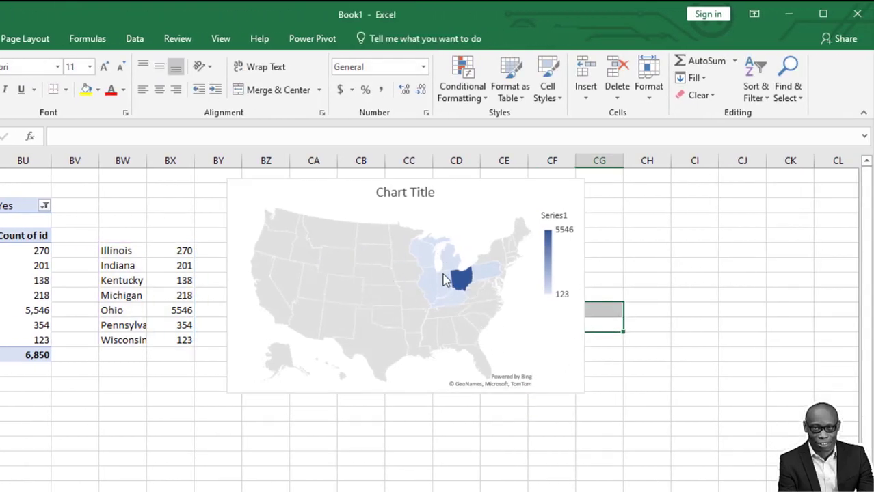
Set the map series' area to Only regions with data and its labels to Best fit only.
{"action": "right_click", "coordinate": [408, 321]}
{"action": "left_click", "coordinate": [511, 453]}
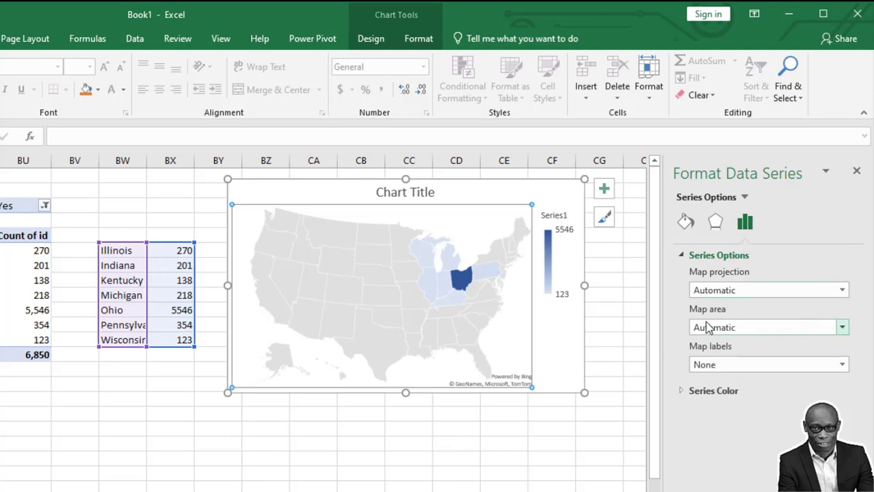
{"action": "left_click", "coordinate": [842, 331]}
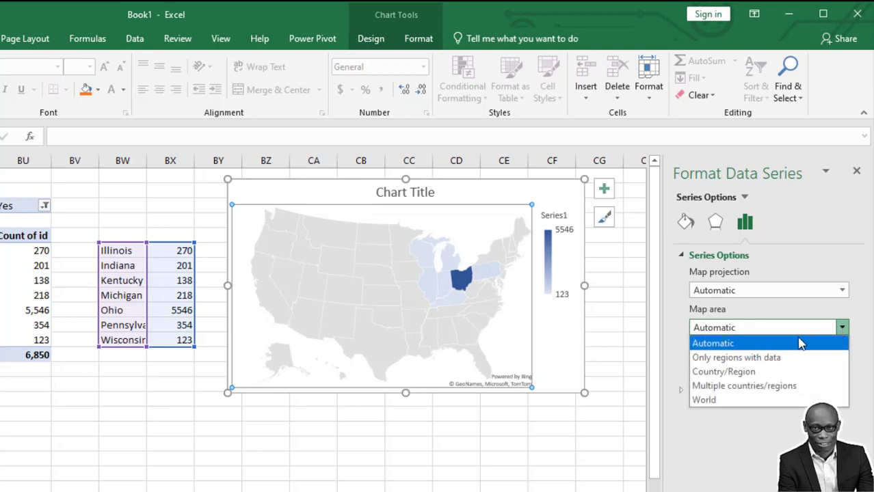
{"action": "left_click", "coordinate": [787, 361]}
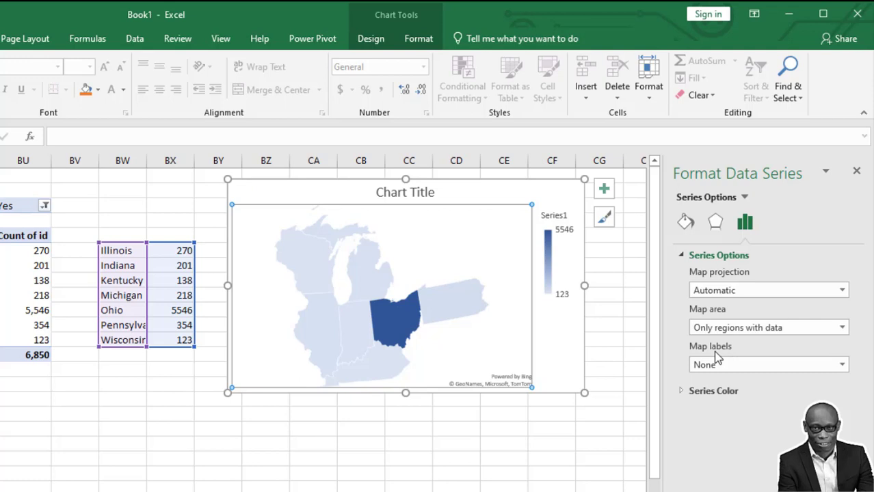
{"action": "left_click", "coordinate": [844, 367]}
{"action": "left_click", "coordinate": [748, 395]}
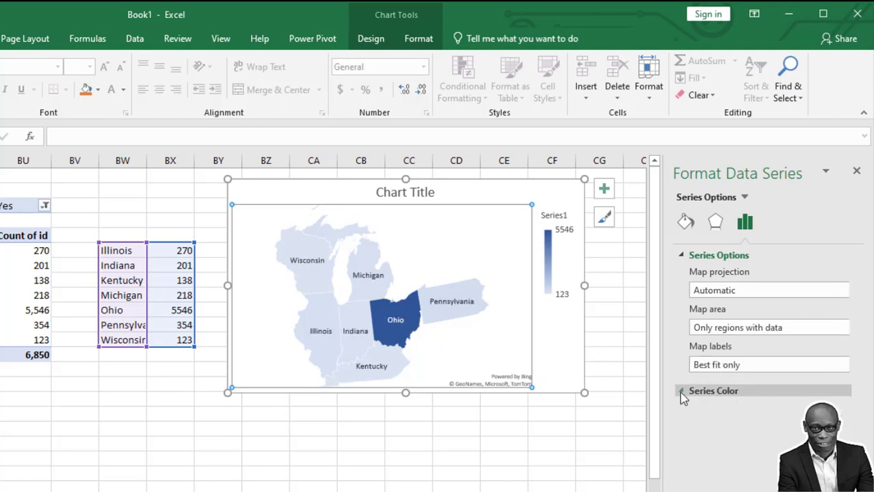
Change the map's series colour to a Diverging (3-color) scale.
{"action": "left_click", "coordinate": [680, 391]}
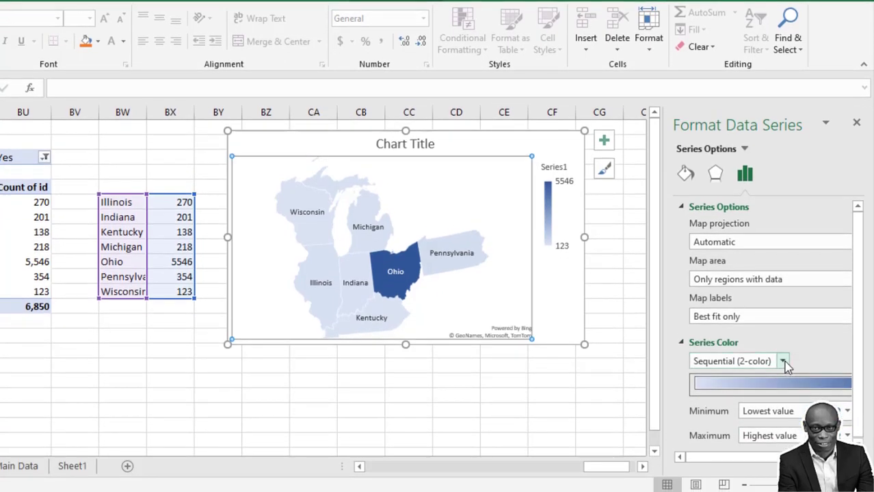
{"action": "left_click", "coordinate": [783, 362]}
{"action": "left_click", "coordinate": [732, 391]}
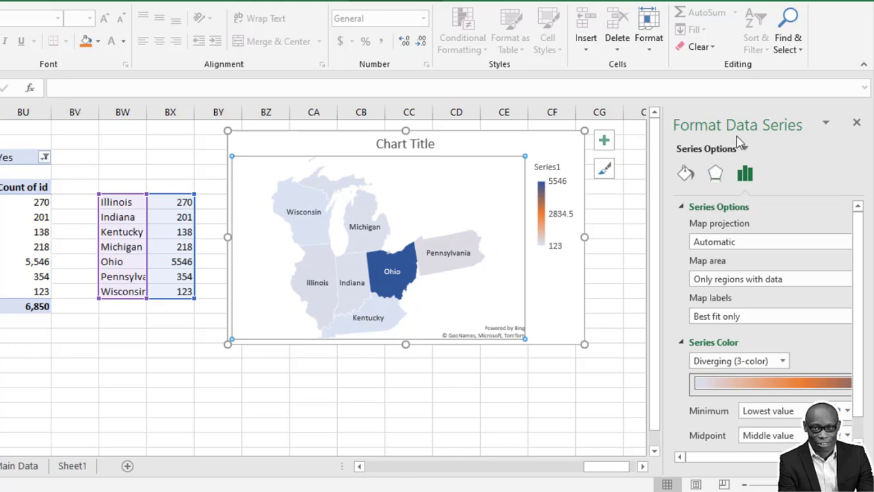
{"action": "left_click", "coordinate": [616, 245]}
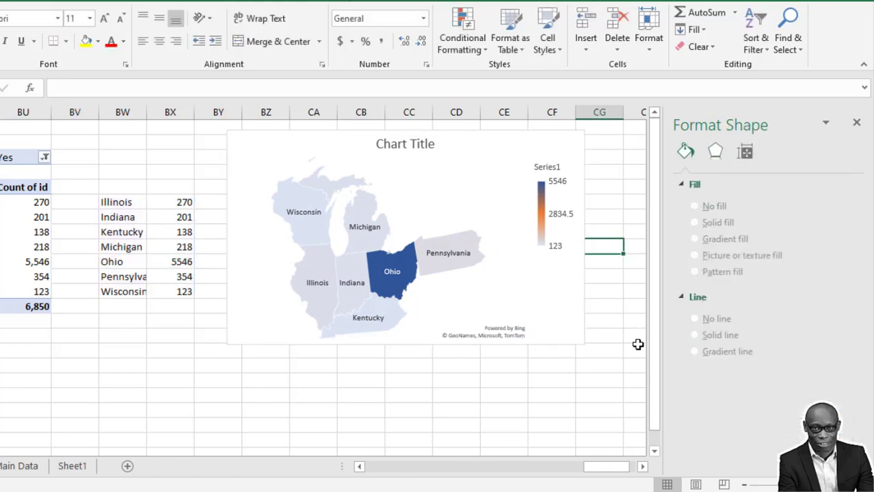
Delete the map's legend and 'Chart Title', then close the Format Data Series pane.
{"action": "left_click", "coordinate": [555, 185]}
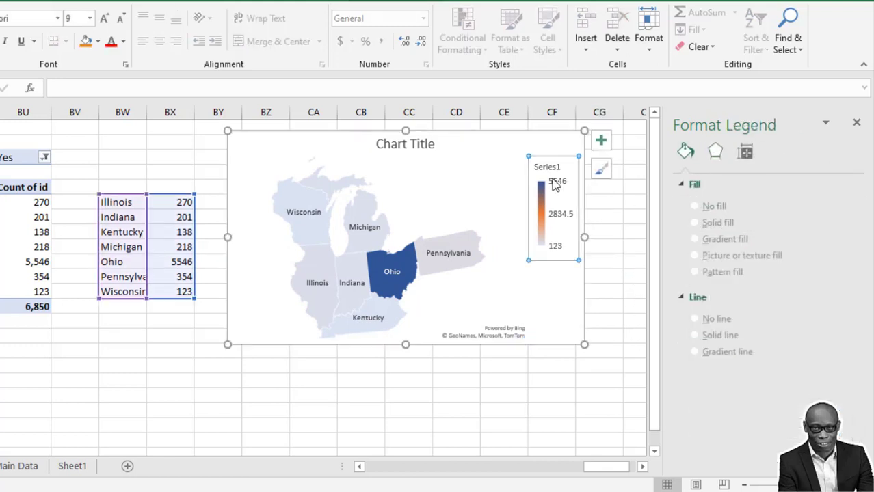
{"action": "left_click", "coordinate": [542, 184]}
{"action": "key", "text": "Delete"}
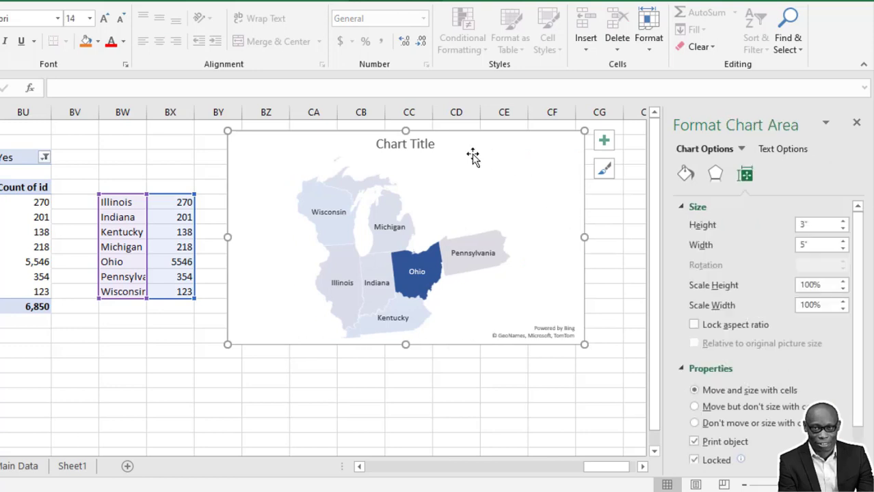
{"action": "left_click", "coordinate": [416, 147]}
{"action": "key", "text": "Delete"}
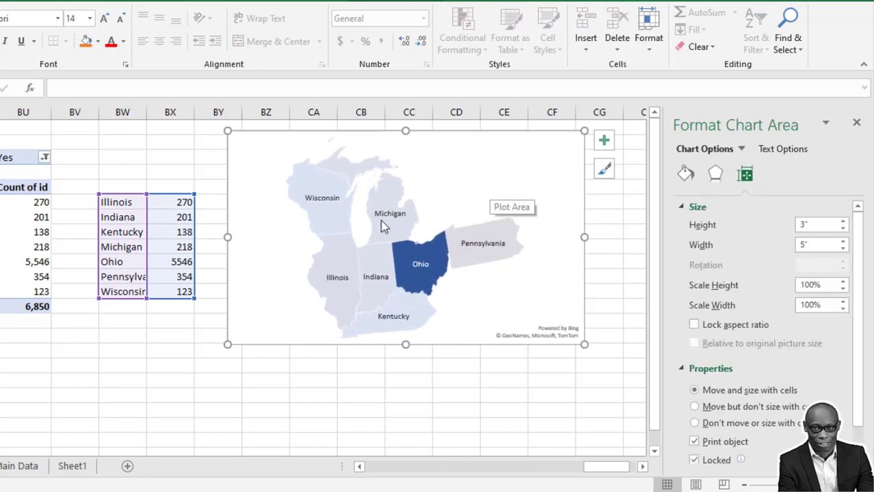
{"action": "left_click", "coordinate": [333, 269]}
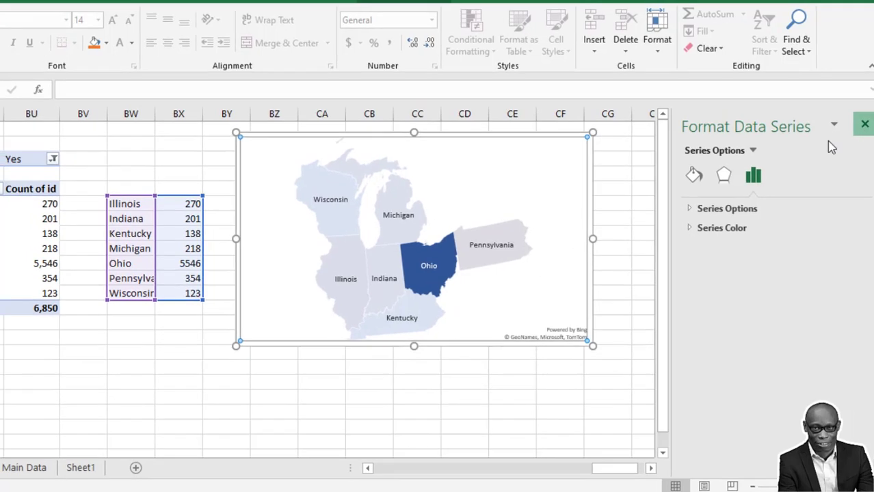
{"action": "left_click", "coordinate": [856, 123]}
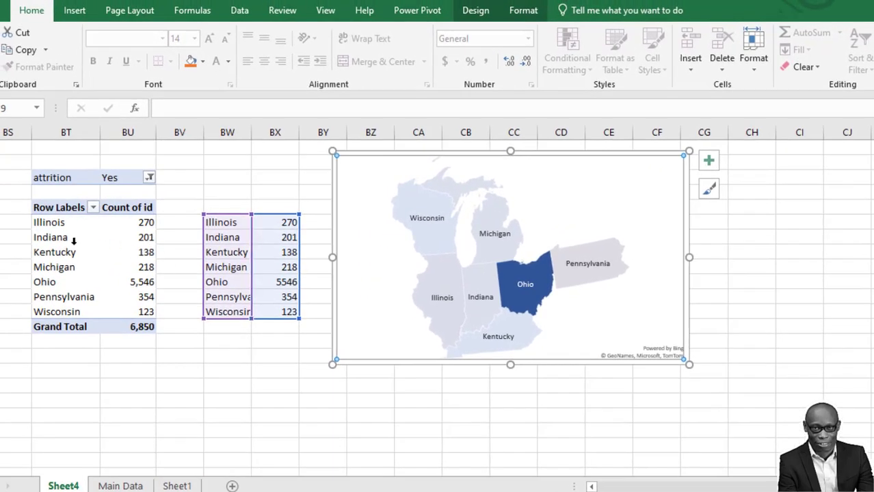
Change the map chart's data range to the PivotTable range BT6:BU12.
{"action": "right_click", "coordinate": [479, 244]}
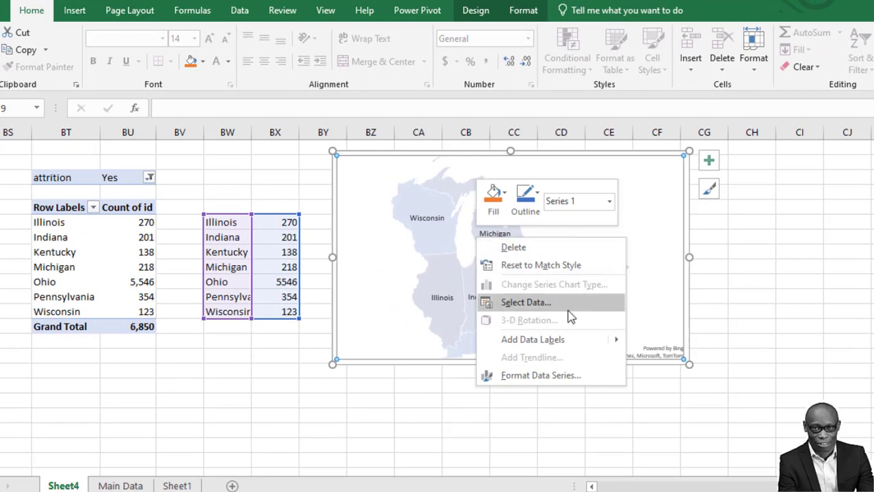
{"action": "left_click", "coordinate": [526, 302]}
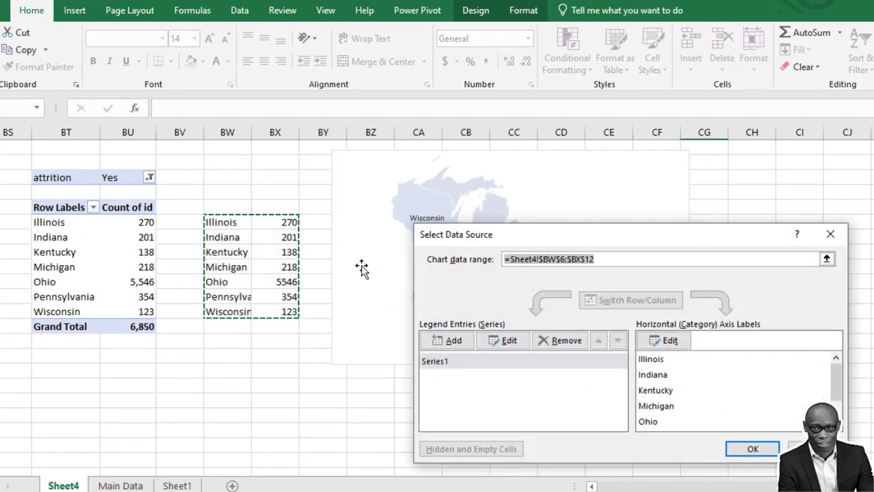
{"action": "left_click_drag", "start_coordinate": [58, 223], "coordinate": [119, 312]}
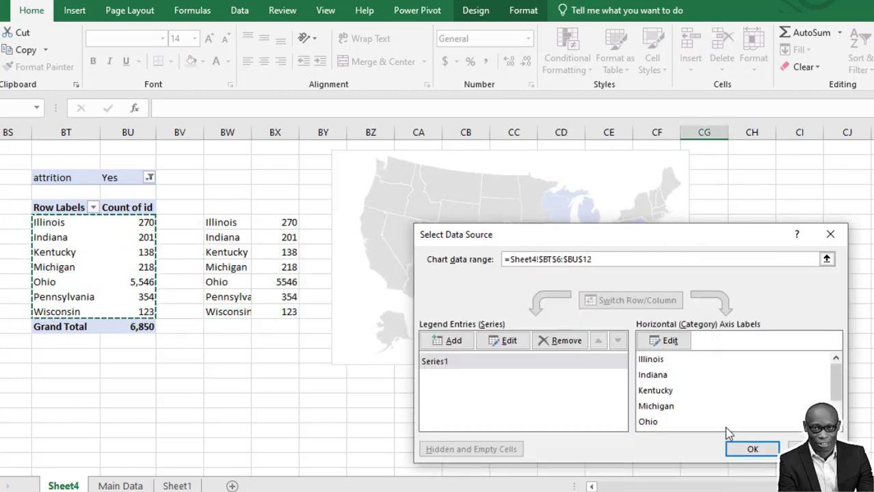
{"action": "left_click", "coordinate": [752, 450]}
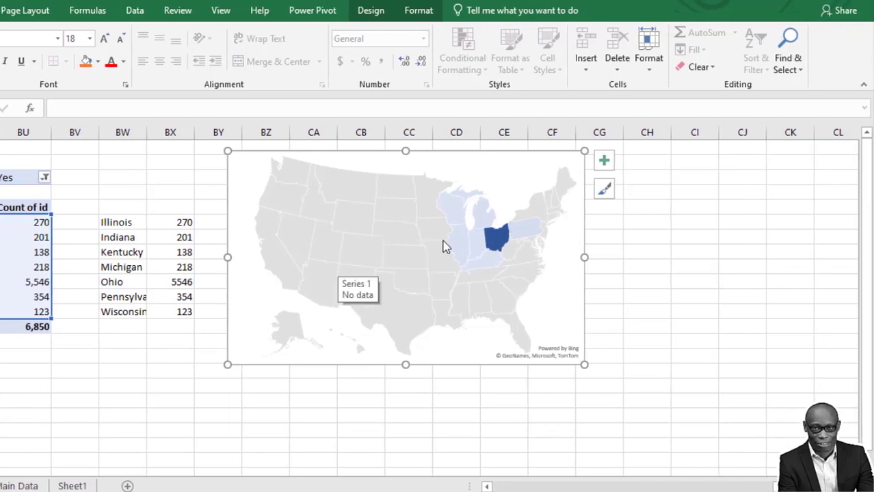
Set the pivot-based map to Only regions with data, with Best fit only state name labels.
{"action": "right_click", "coordinate": [438, 273]}
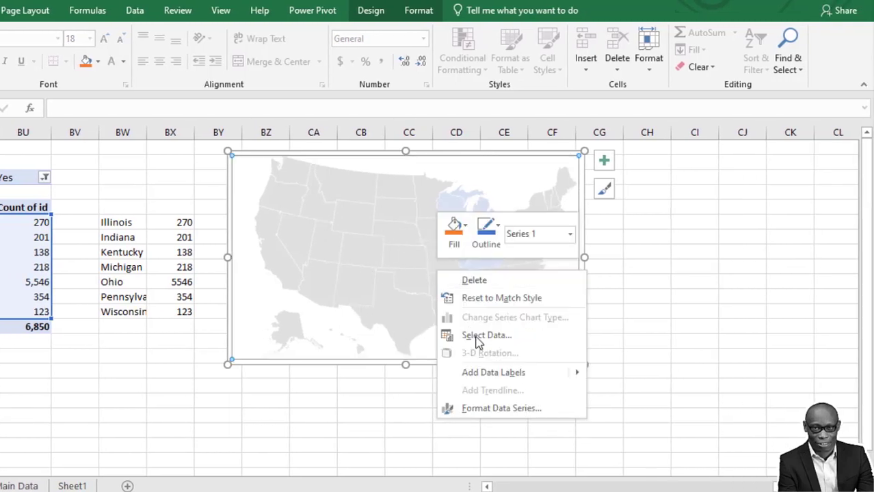
{"action": "left_click", "coordinate": [479, 408]}
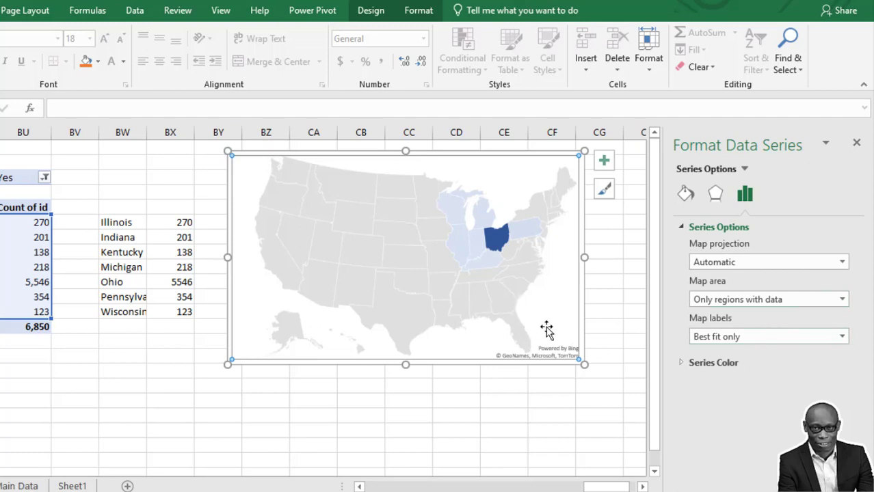
{"action": "left_click", "coordinate": [615, 331]}
{"action": "left_click", "coordinate": [411, 275]}
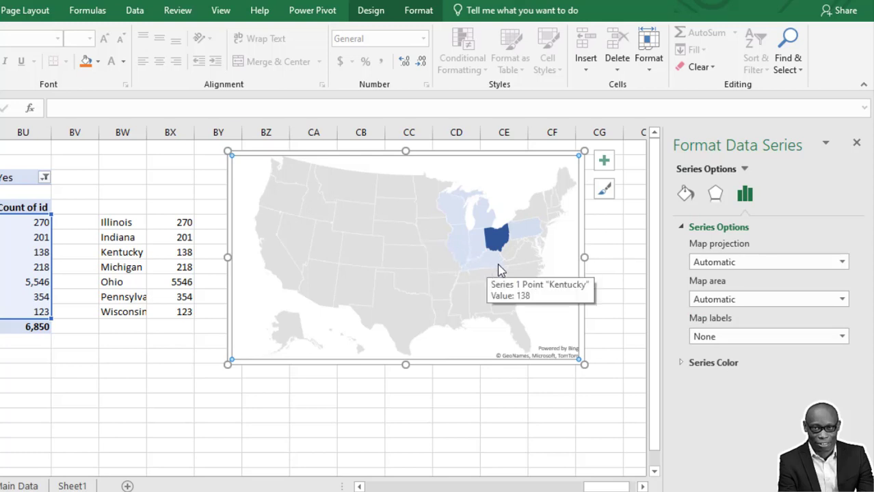
{"action": "left_click", "coordinate": [842, 299]}
{"action": "left_click", "coordinate": [792, 332]}
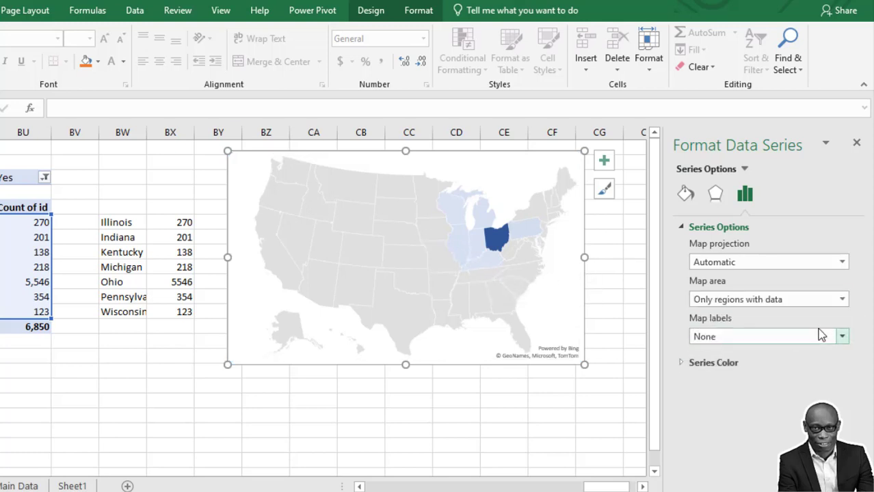
{"action": "left_click", "coordinate": [843, 336]}
{"action": "left_click", "coordinate": [764, 366]}
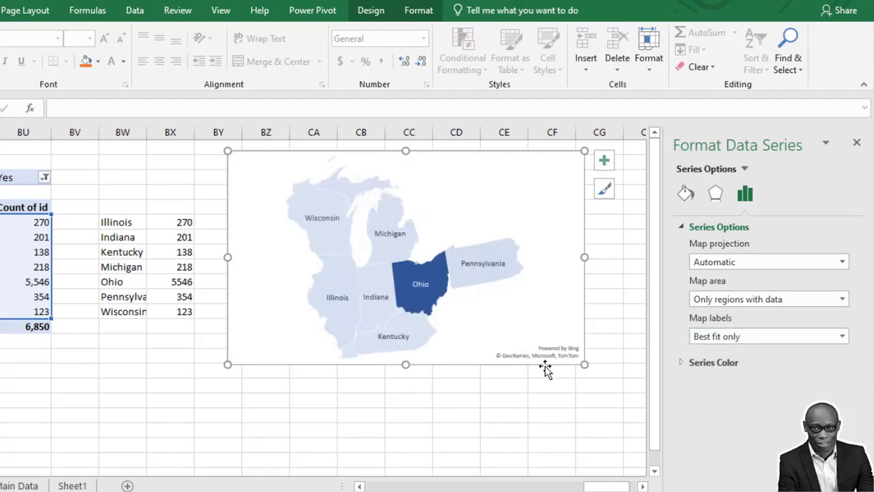
{"action": "left_click", "coordinate": [513, 410]}
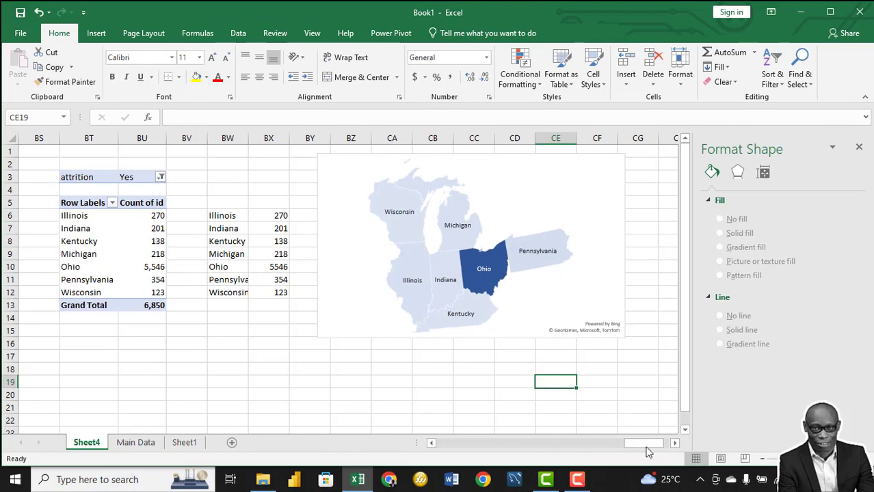
Rename the Sheet4 worksheet to 'MAV Data'.
{"action": "left_click_drag", "start_coordinate": [646, 443], "coordinate": [439, 444]}
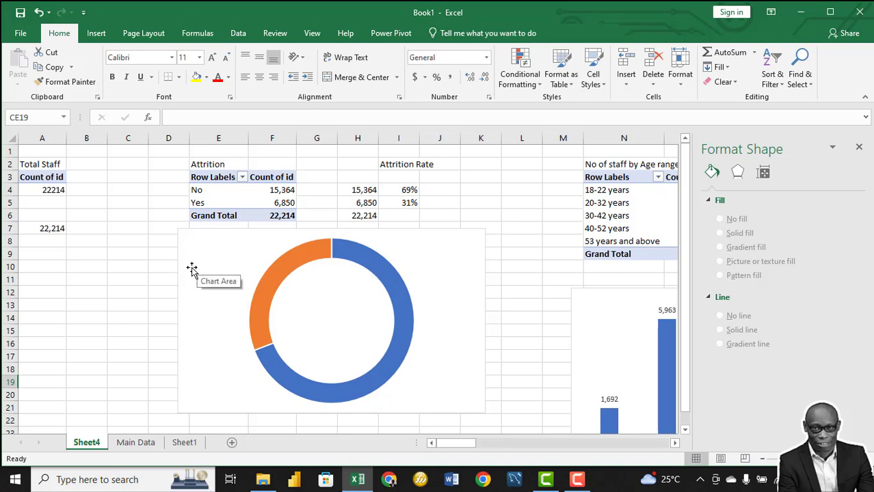
{"action": "right_click", "coordinate": [95, 444]}
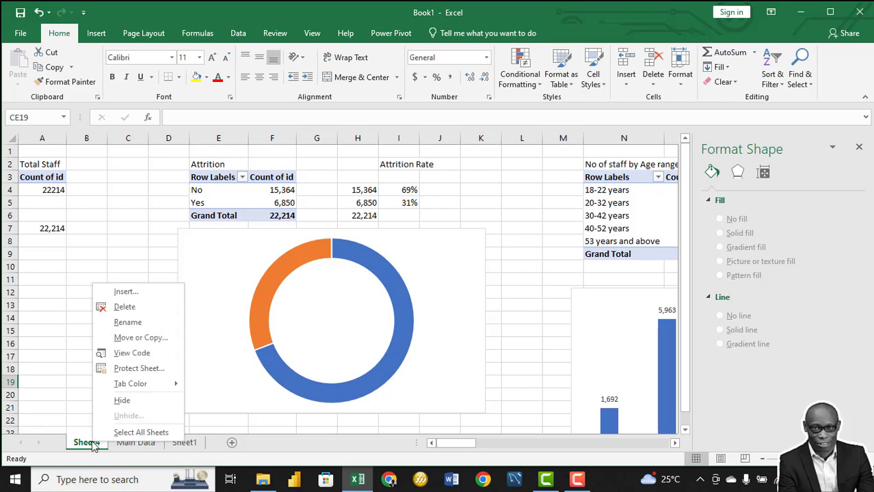
{"action": "left_click", "coordinate": [146, 324]}
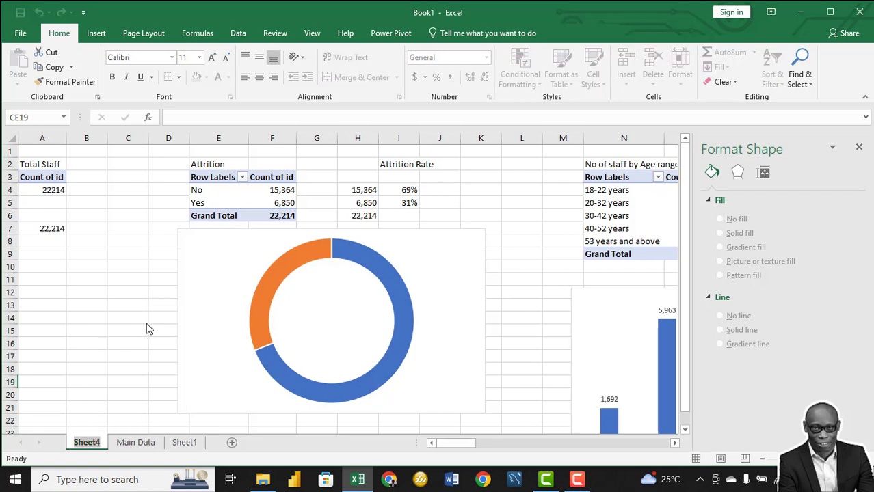
{"action": "type", "text": "M"}
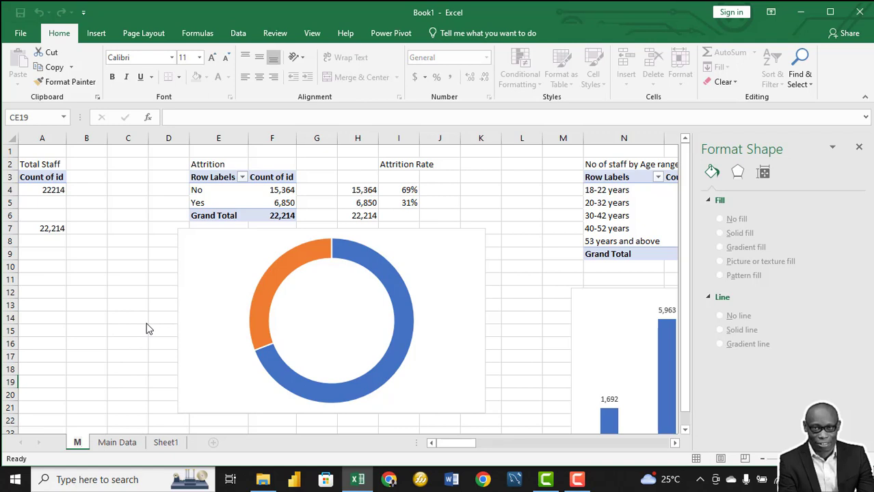
{"action": "type", "text": "AV"}
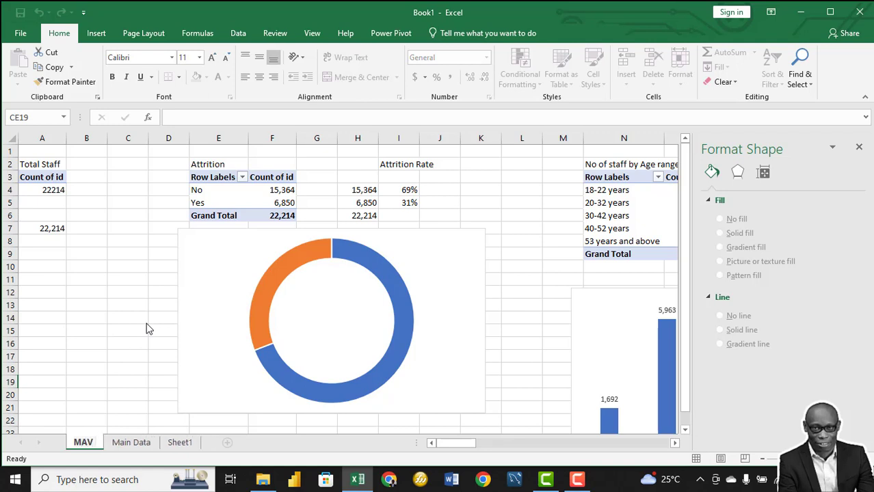
{"action": "type", "text": " Data"}
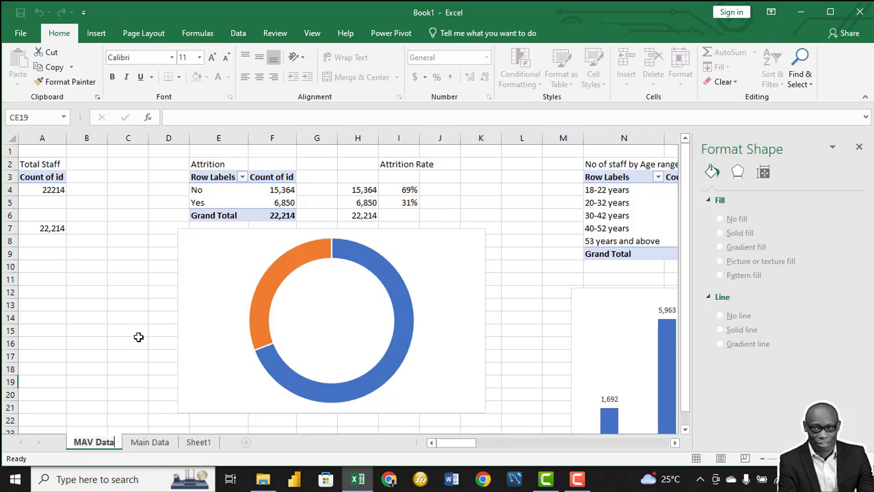